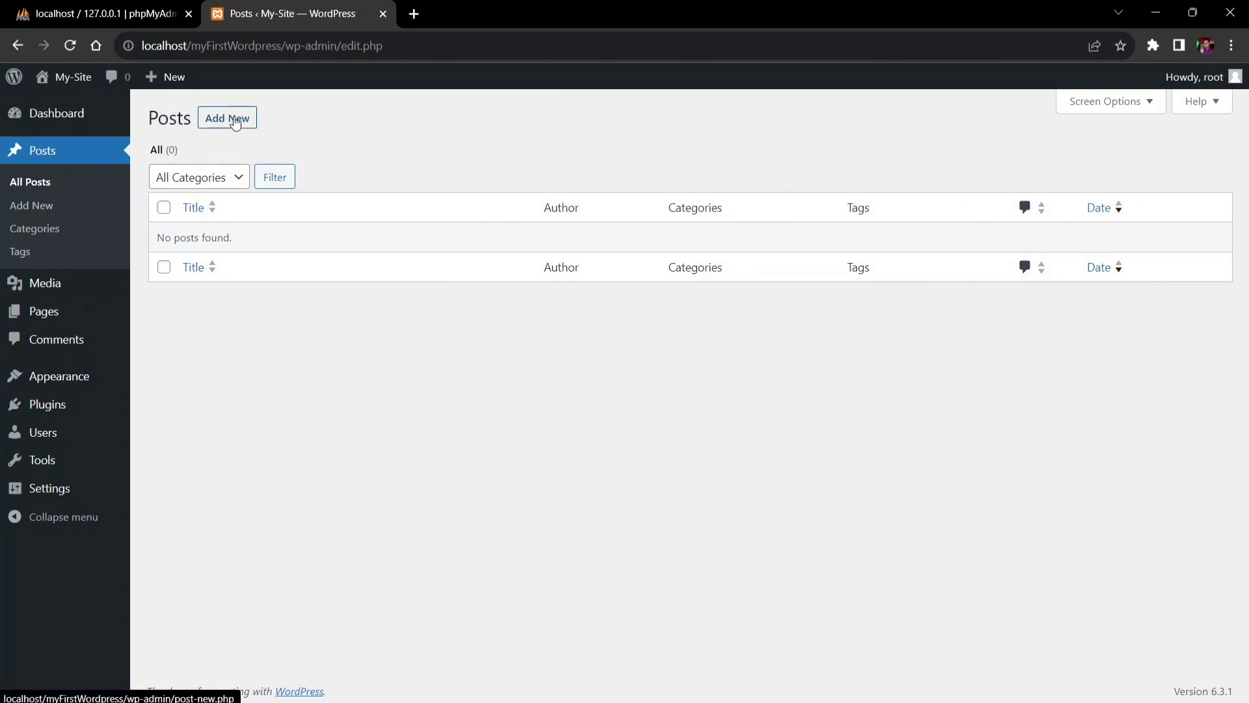
# Create a new post with the title "My First Heading"
pyautogui.click(235, 123)
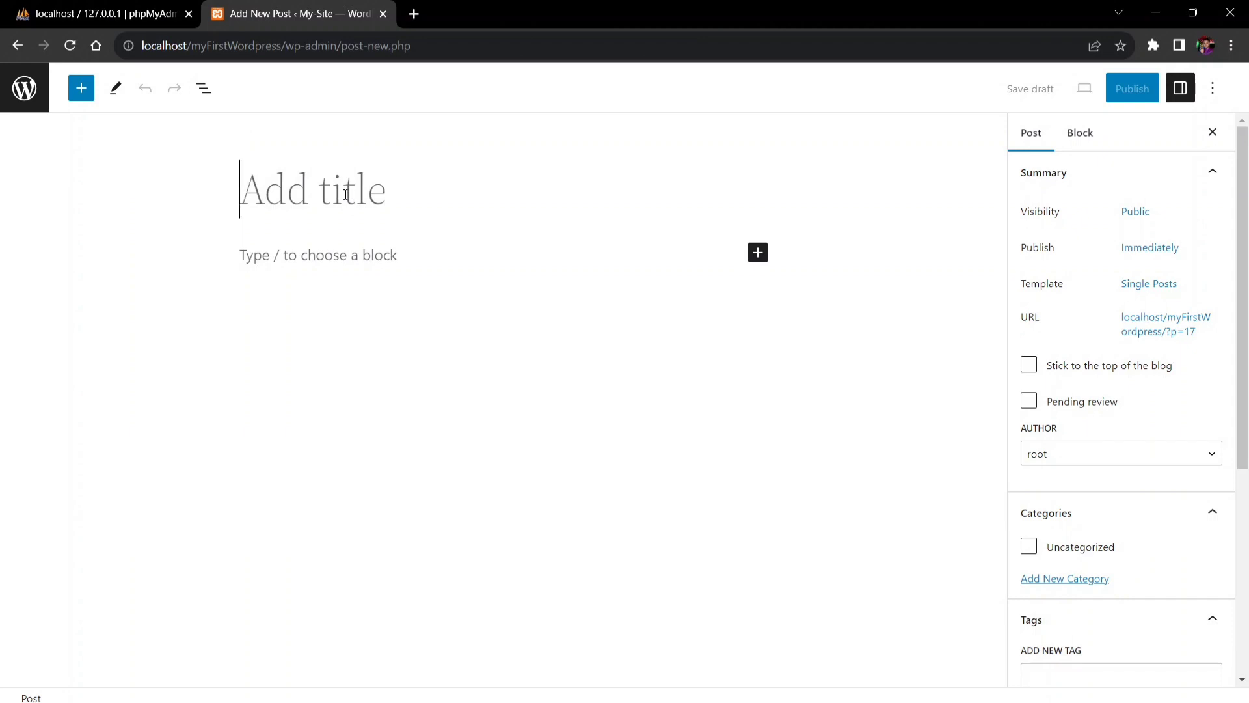
pyautogui.write('My First Heading')
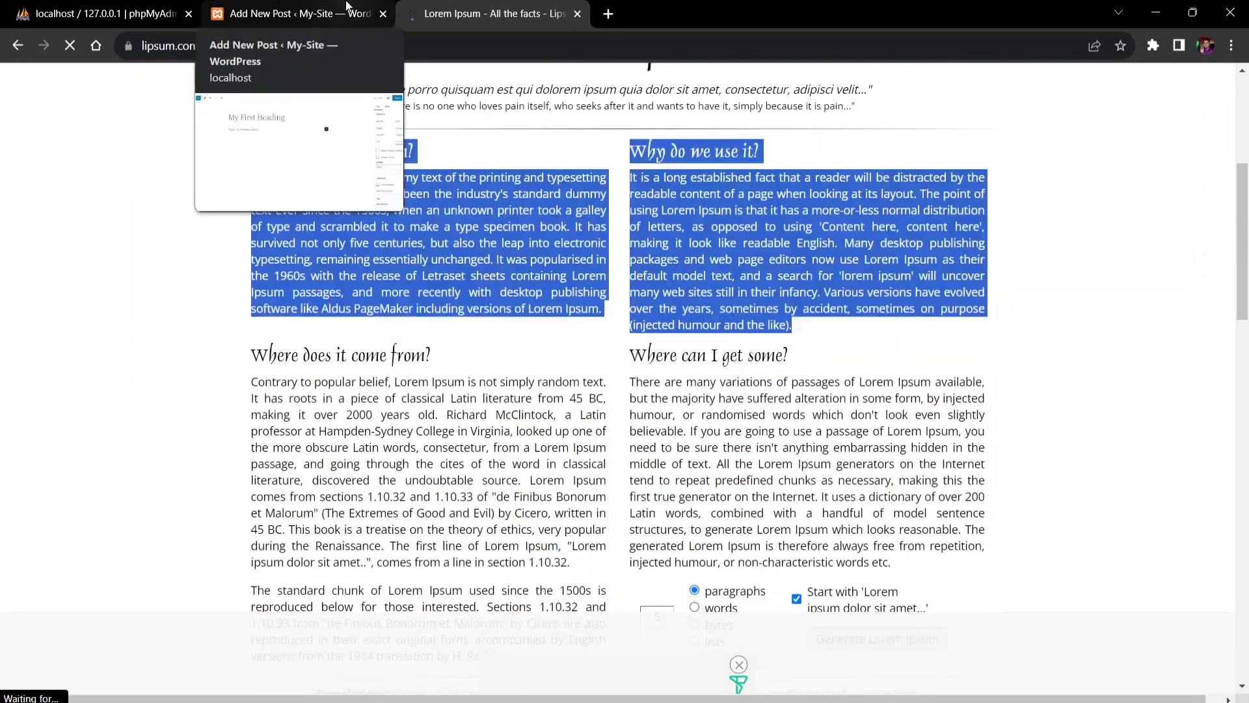
# Return to the WordPress post and paste the copied Lorem Ipsum sections into a paragraph block below the title
pyautogui.click(293, 14)
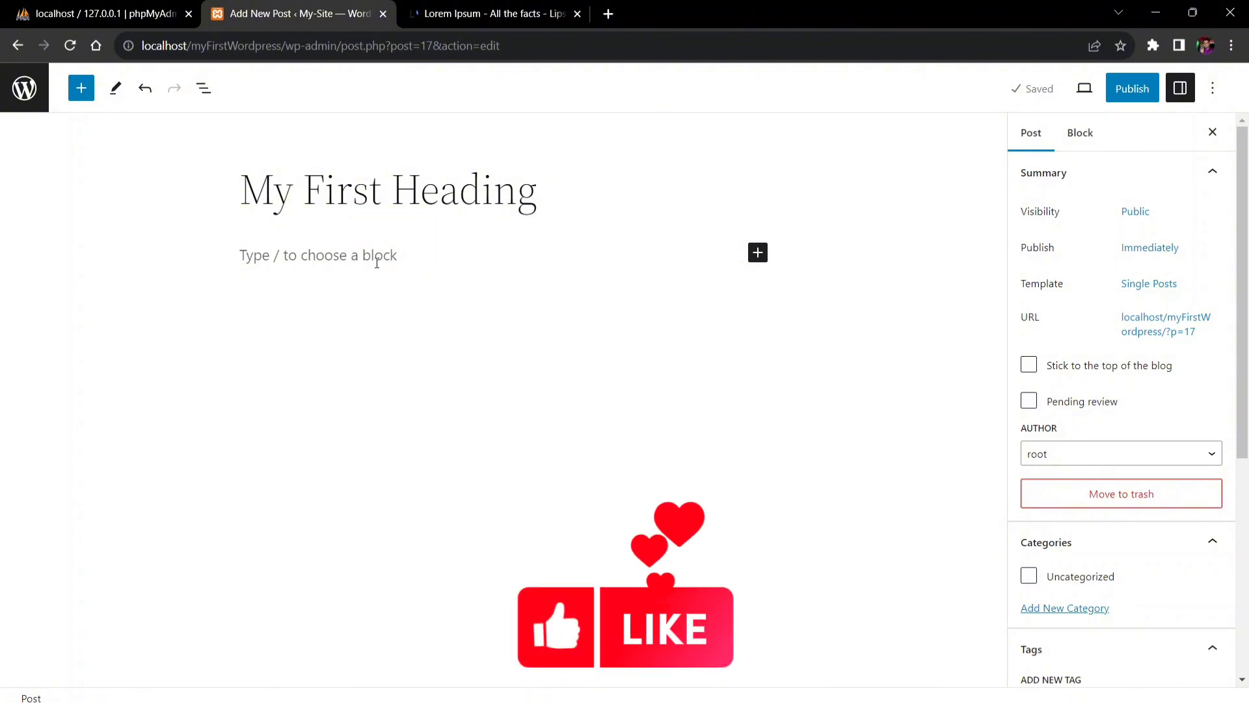
pyautogui.click(388, 255)
pyautogui.click(759, 253)
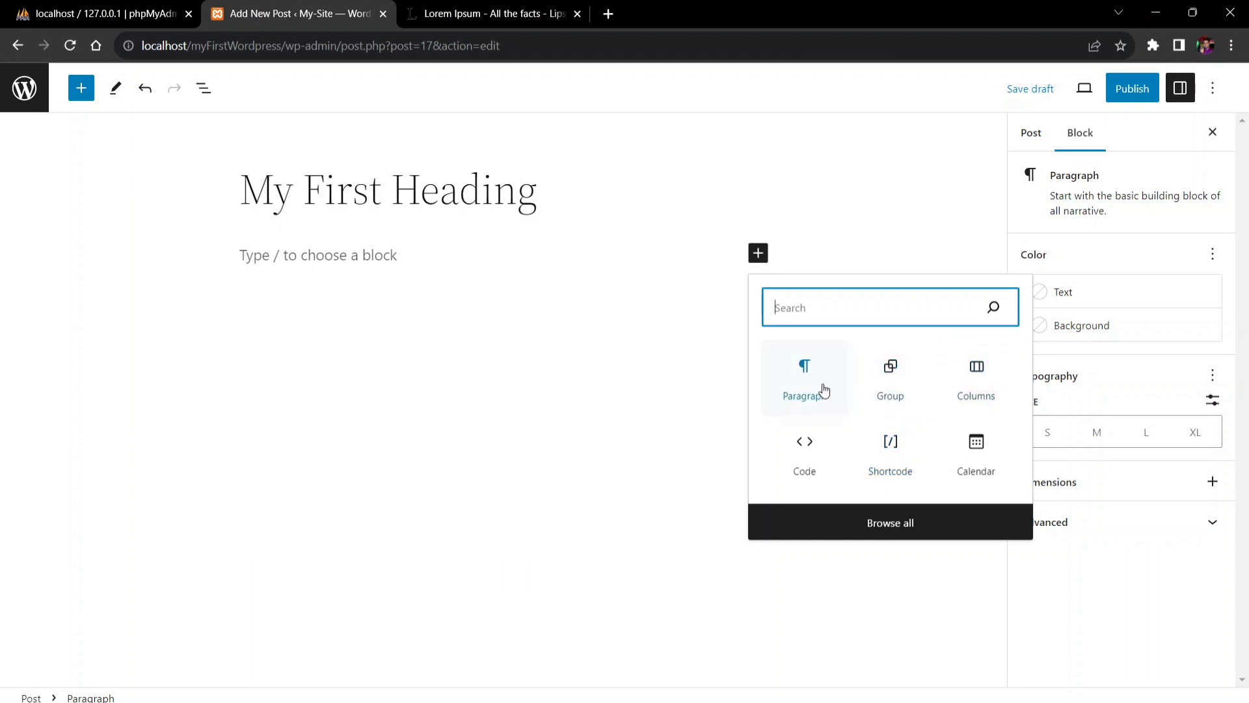
pyautogui.click(824, 389)
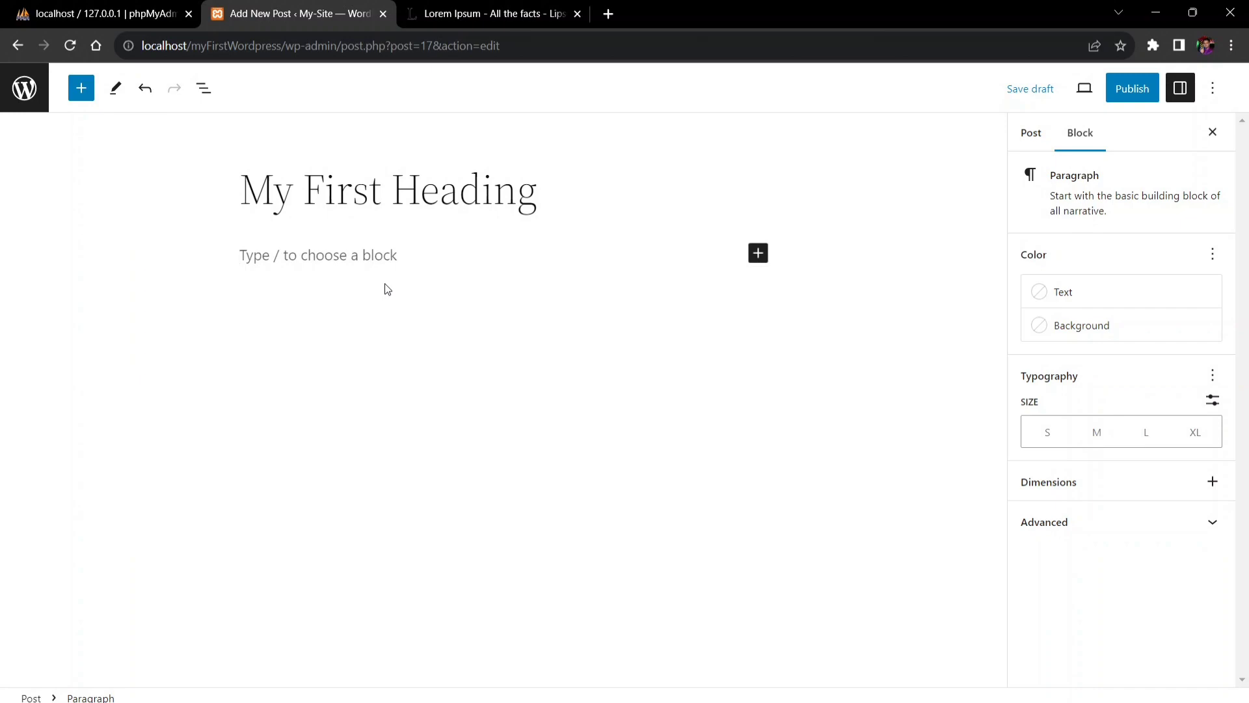
pyautogui.hotkey('ctrl', 'v')
pyautogui.scroll(5, 386, 284)
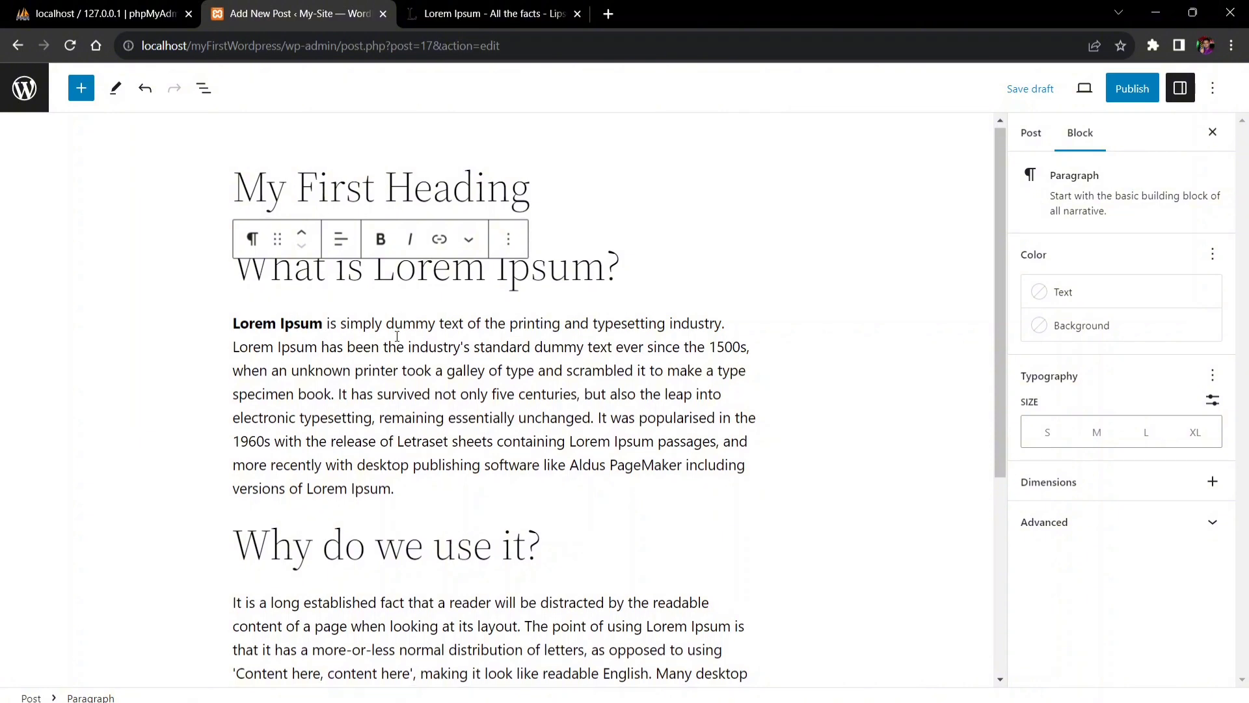
pyautogui.scroll(-2, 455, 352)
pyautogui.scroll(2, 494, 358)
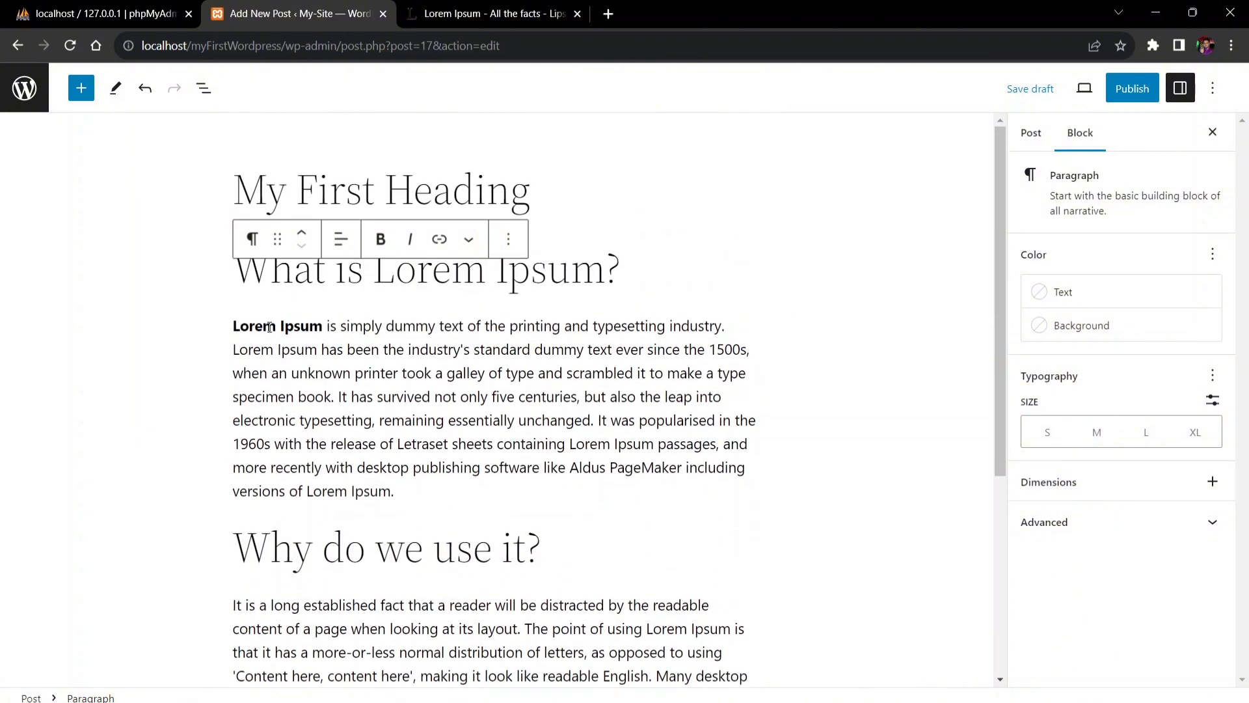
# Try heading levels H1 and H6 on the "What is Lorem Ipsum?" heading
pyautogui.click(396, 351)
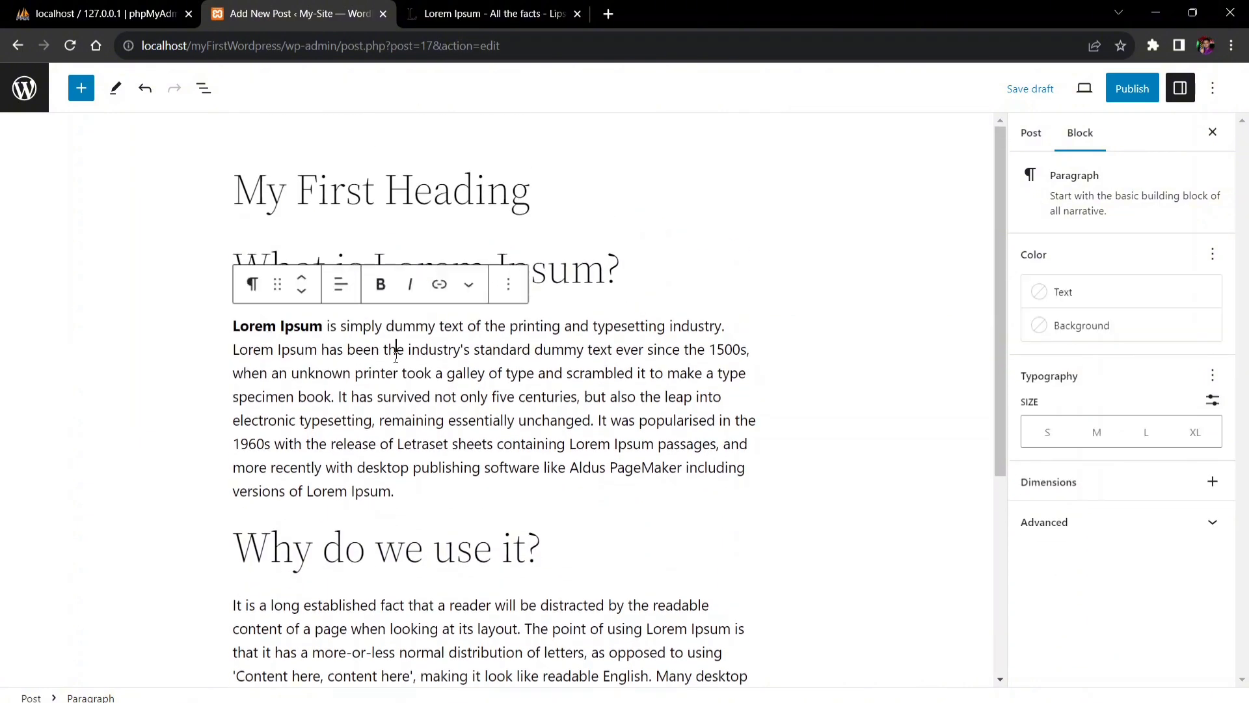
pyautogui.click(630, 272)
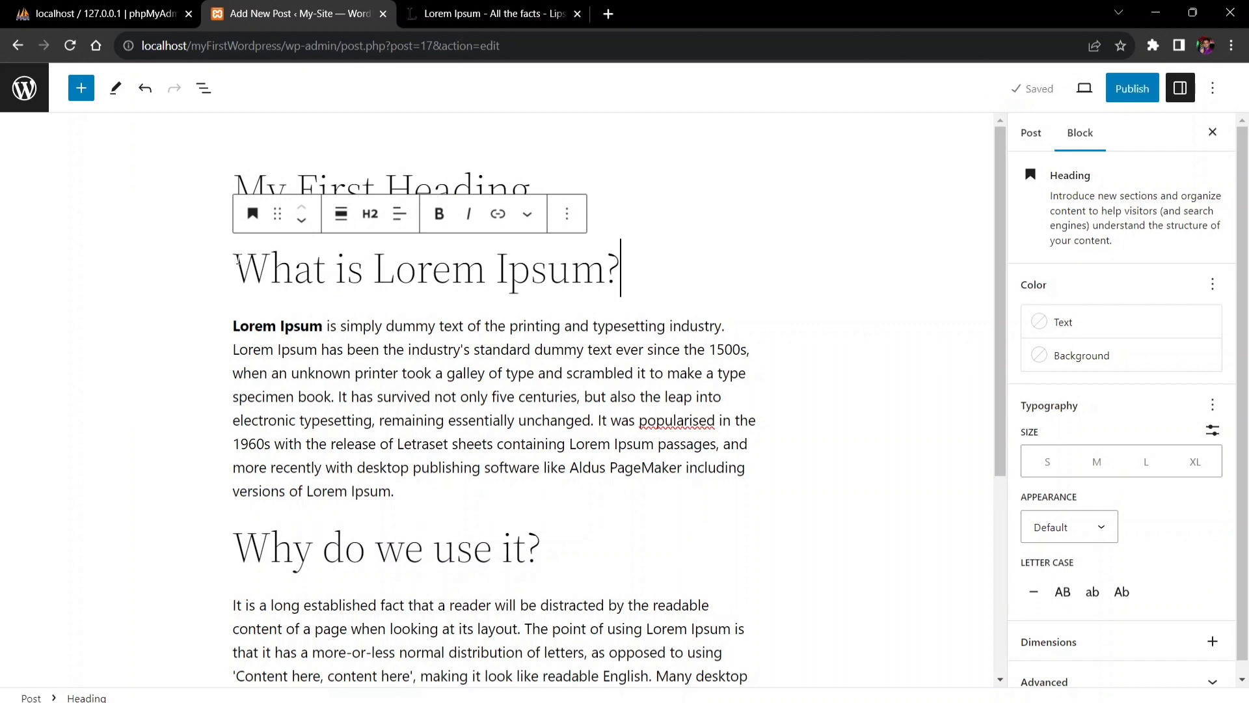
pyautogui.keyDown('shift'); pyautogui.click(236, 258); pyautogui.keyUp('shift')
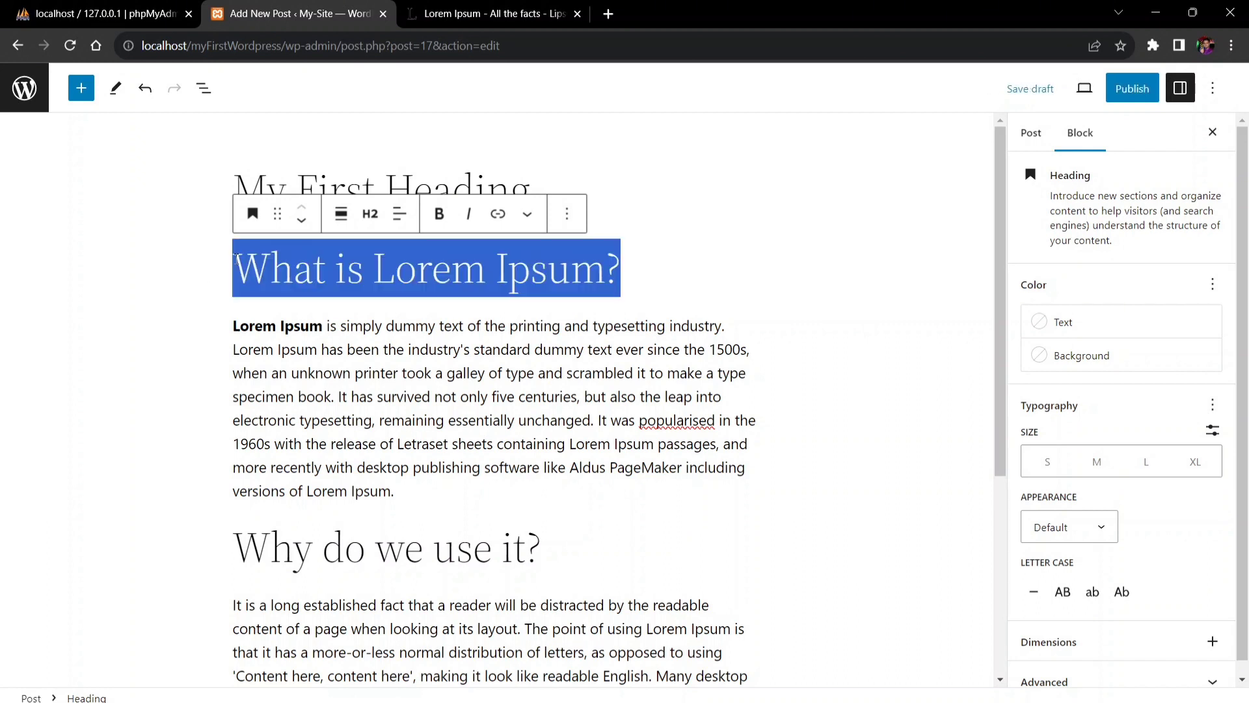
pyautogui.click(376, 215)
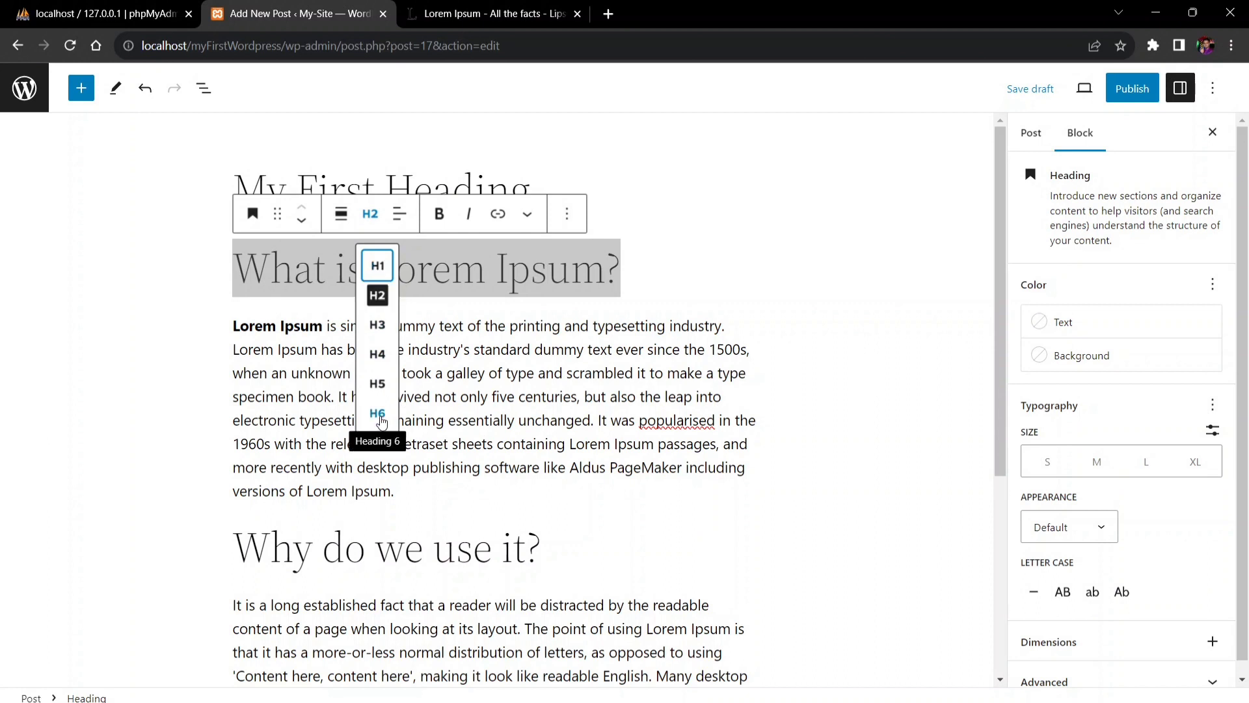
pyautogui.click(377, 264)
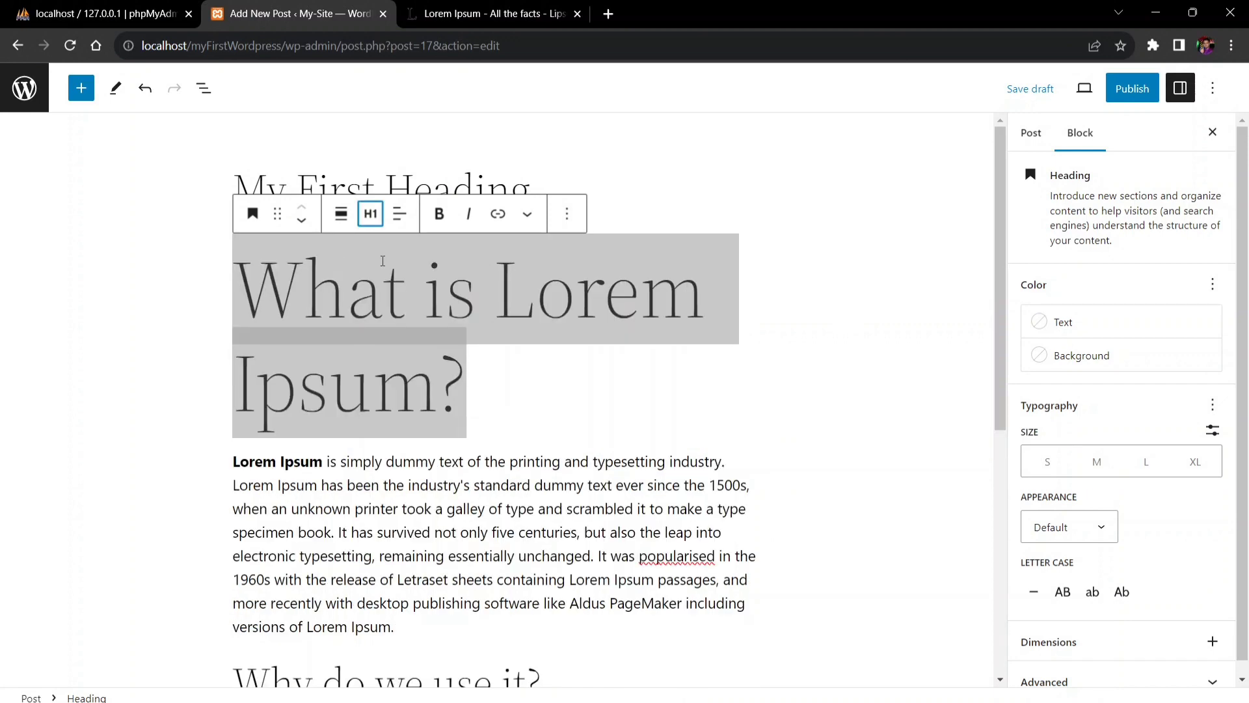
pyautogui.click(370, 214)
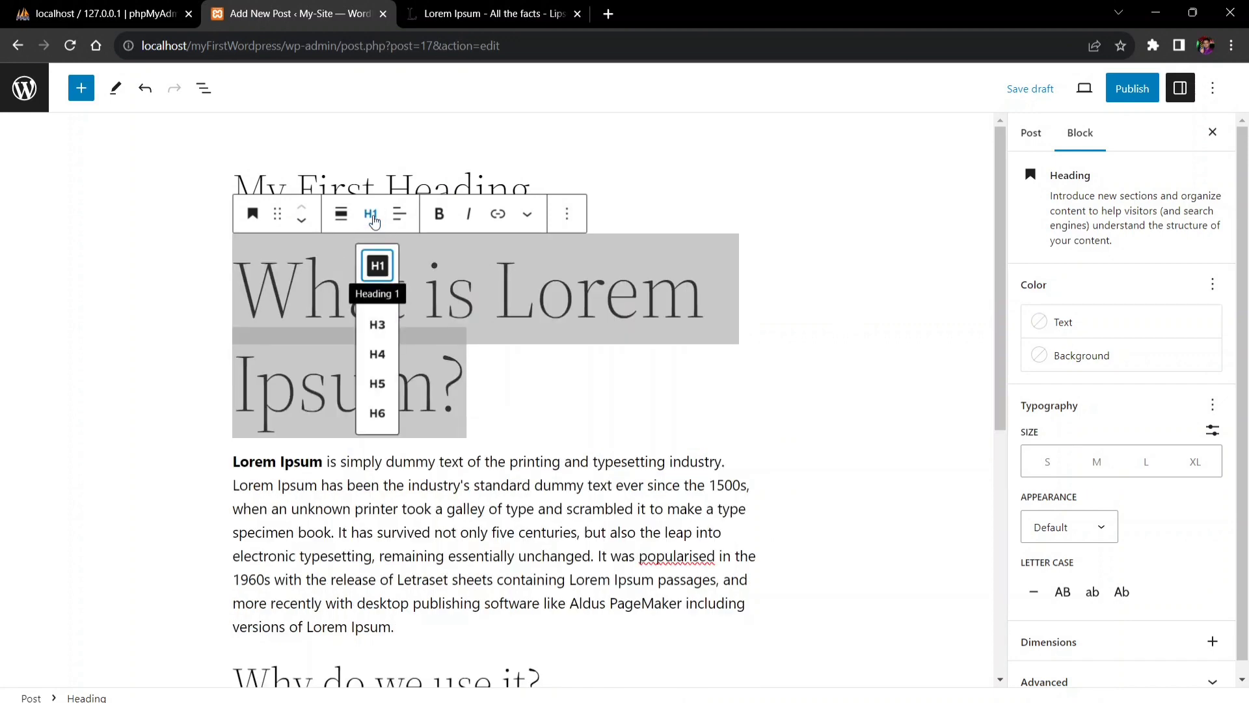
pyautogui.click(372, 417)
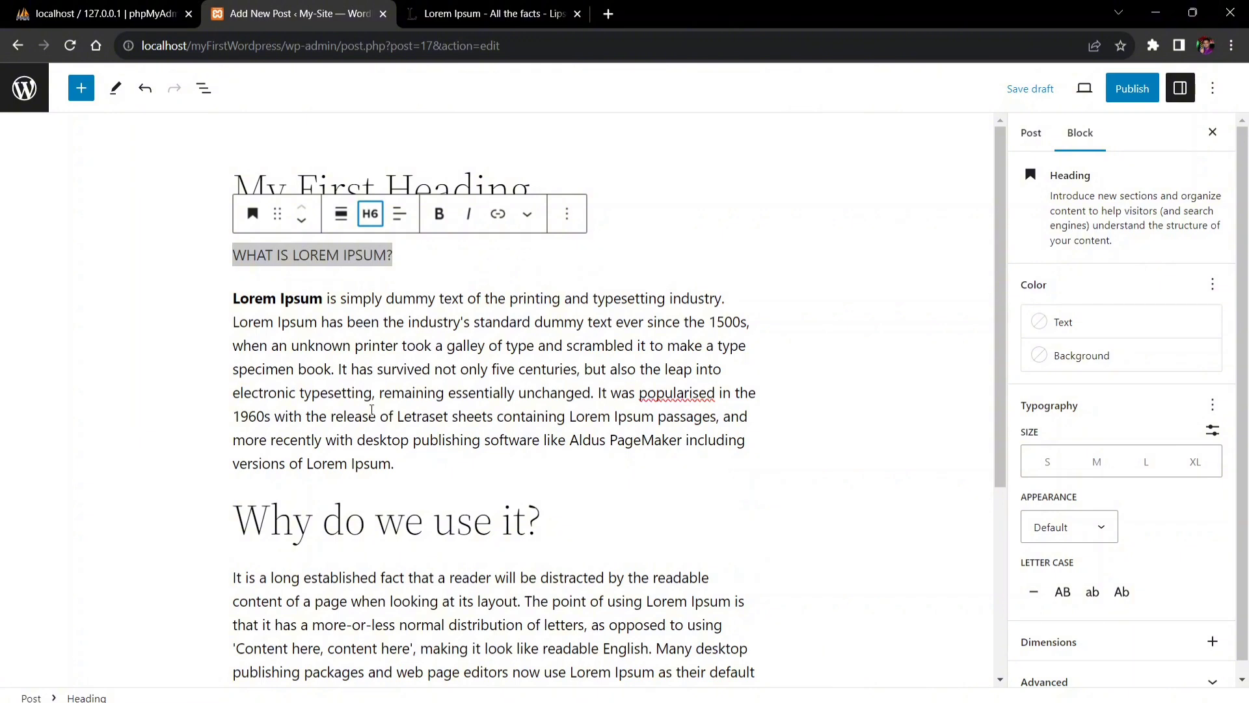
# Set the "What is Lorem Ipsum?" heading to level H3 and make its text bold
pyautogui.click(368, 212)
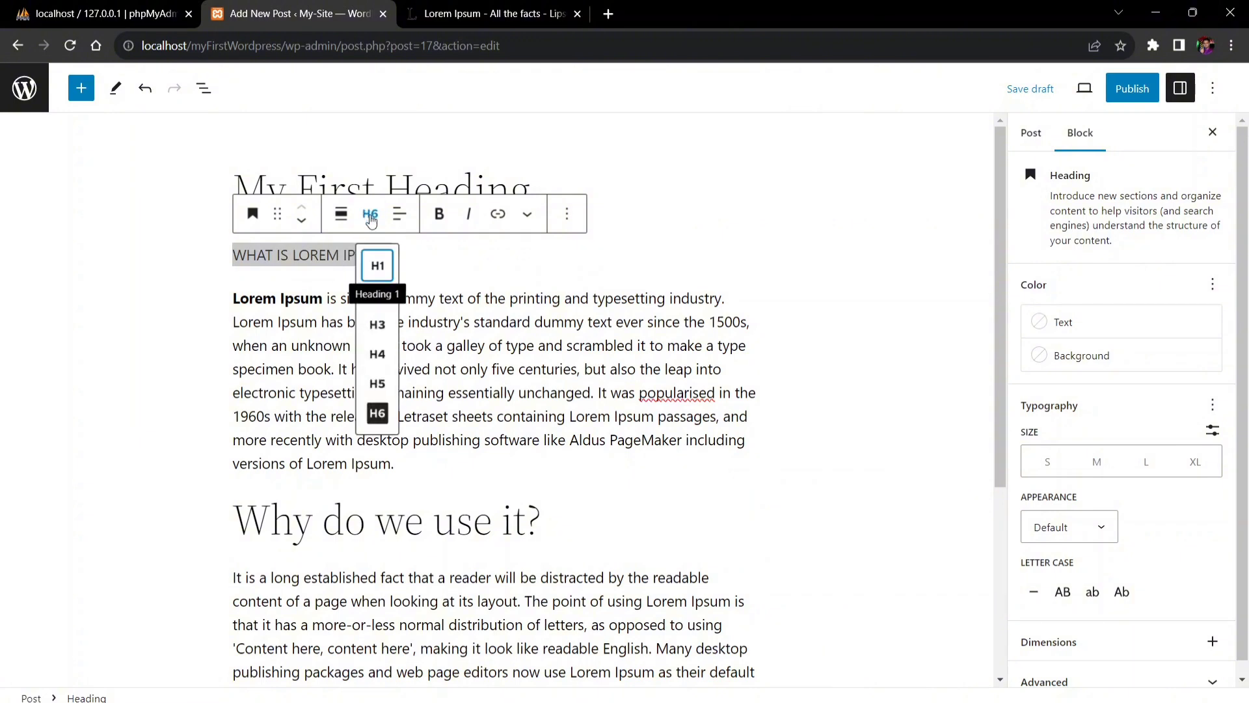
pyautogui.click(380, 329)
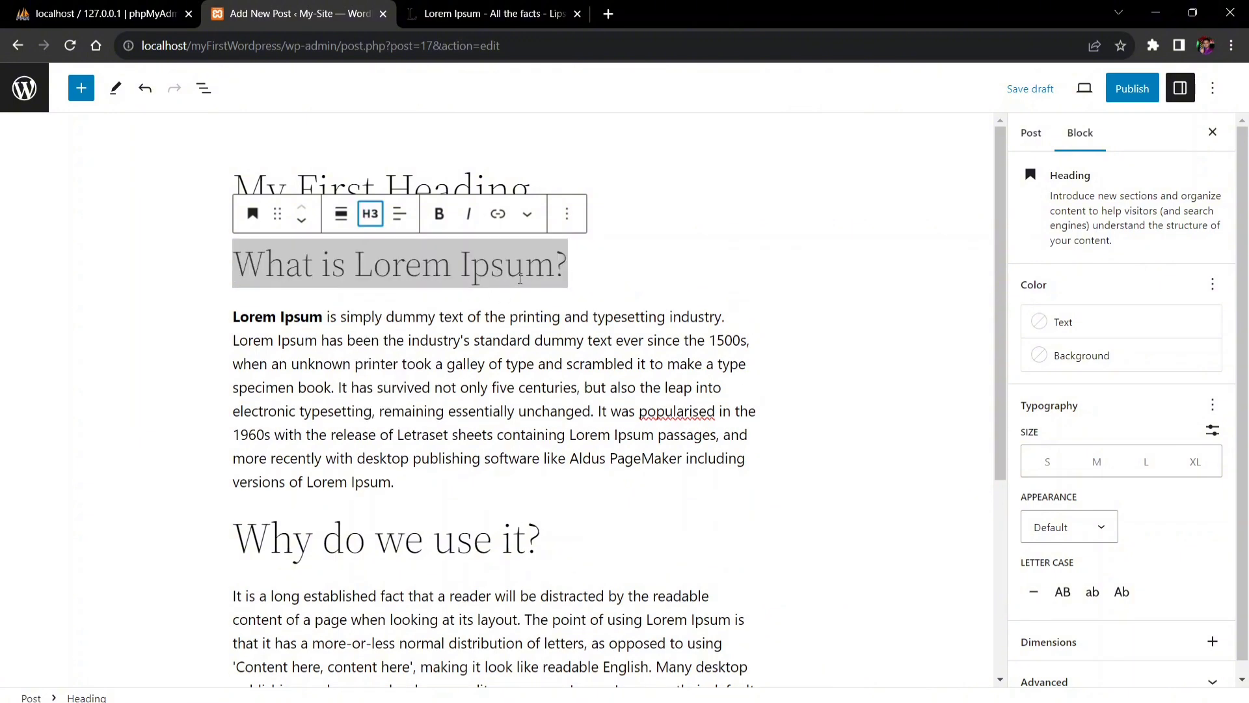
pyautogui.click(439, 221)
pyautogui.click(614, 265)
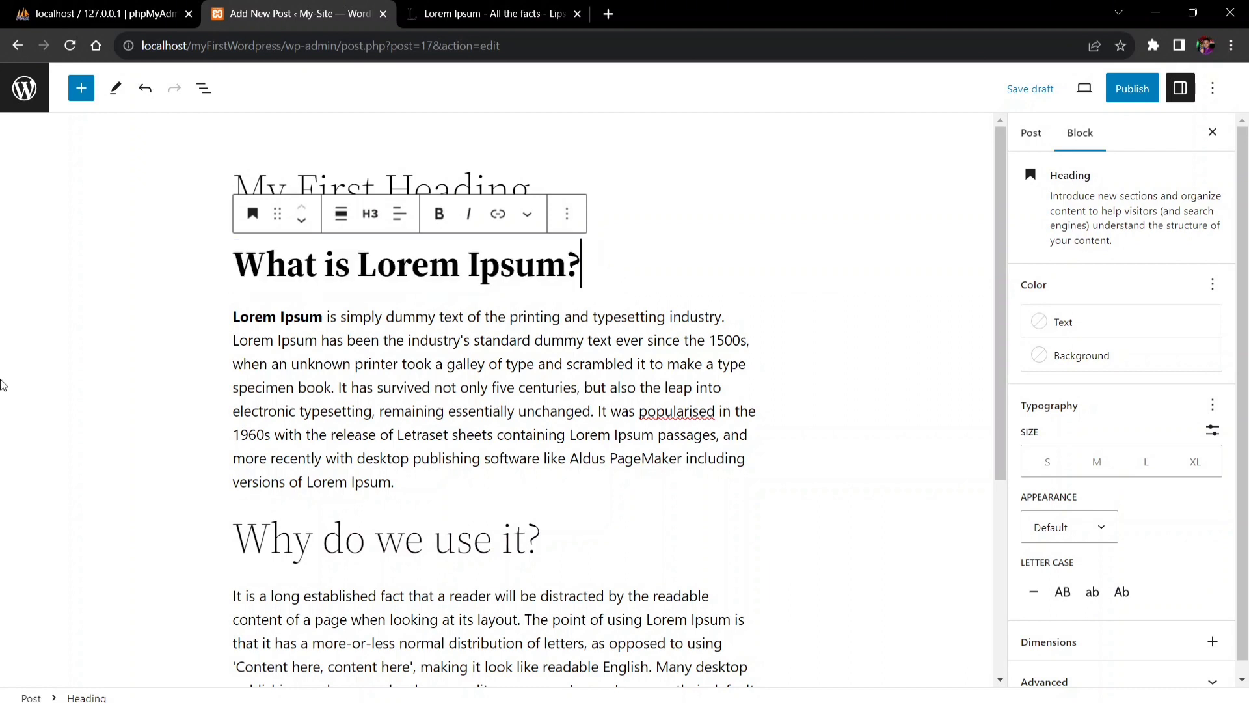
# Try center and right alignment on the paragraph under "What is Lorem Ipsum?", finishing with left alignment
pyautogui.press('Right')
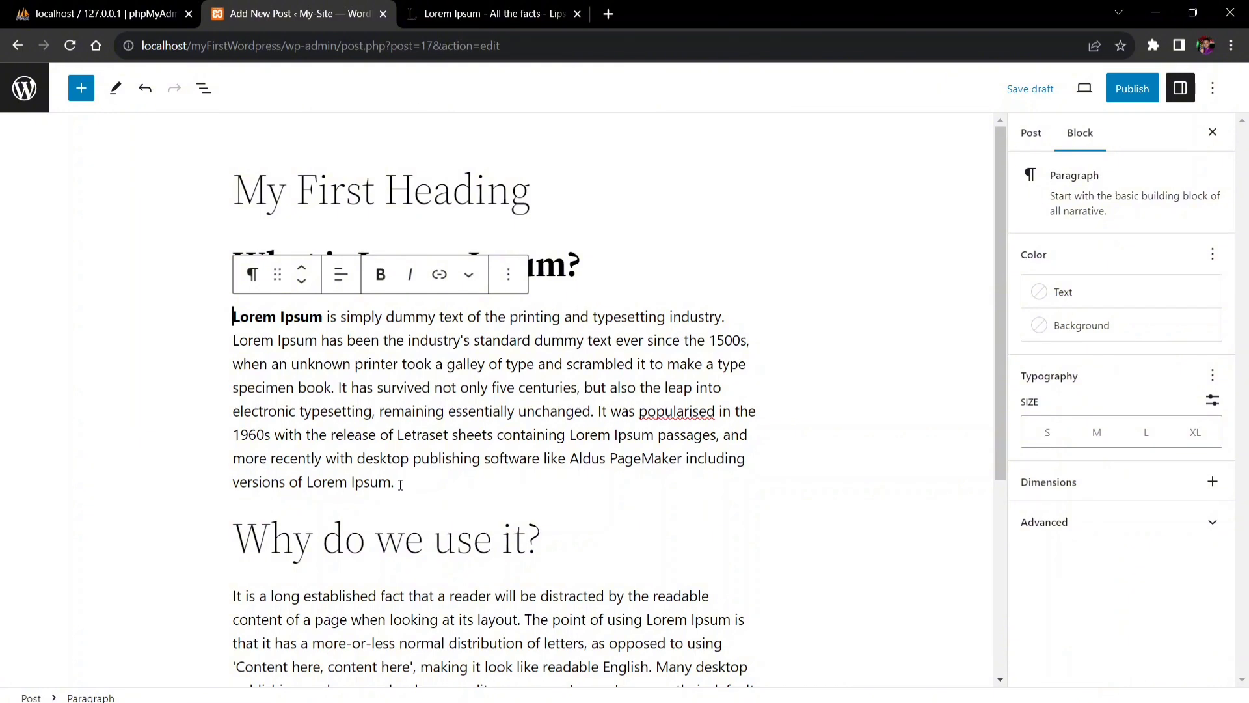
pyautogui.keyDown('shift'); pyautogui.click(400, 484); pyautogui.keyUp('shift')
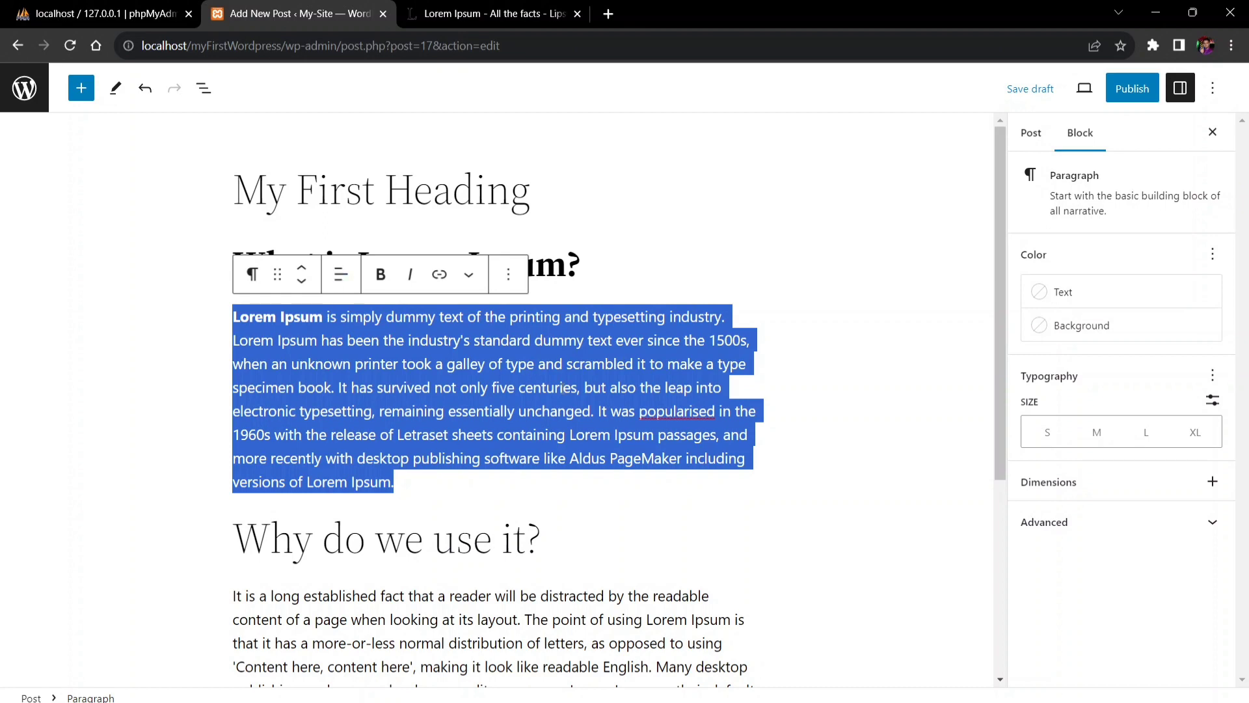
pyautogui.click(338, 277)
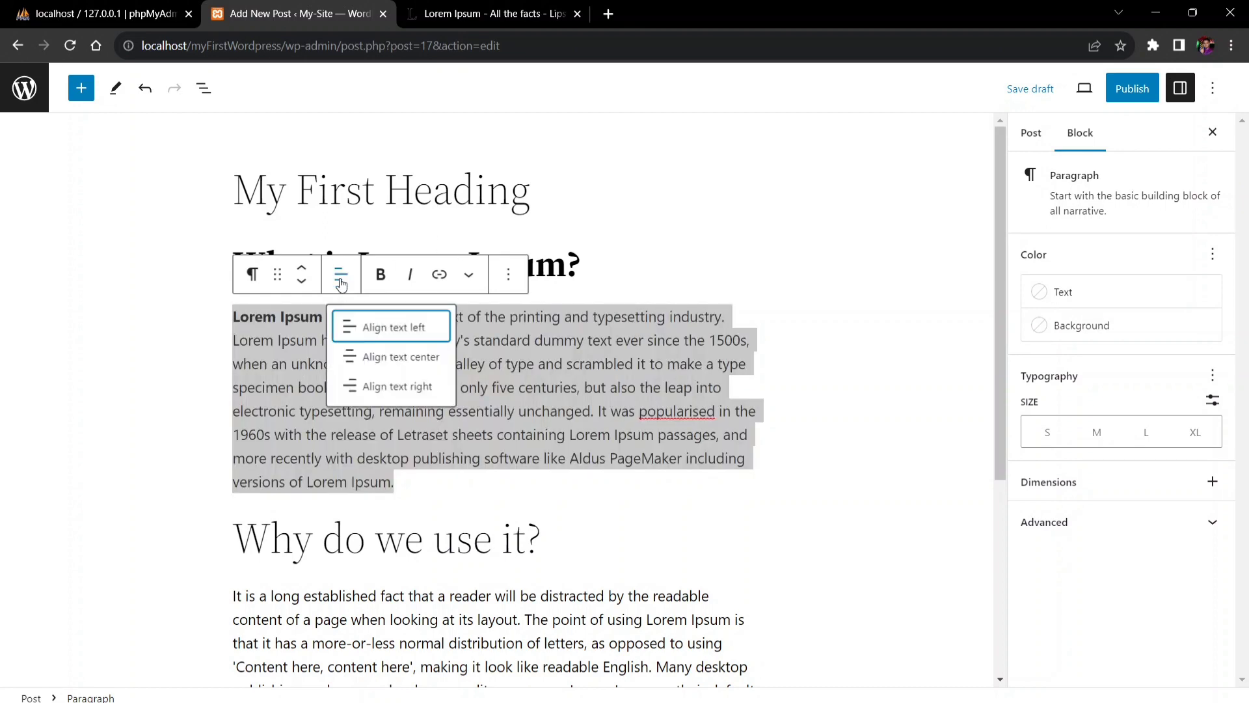
pyautogui.click(403, 368)
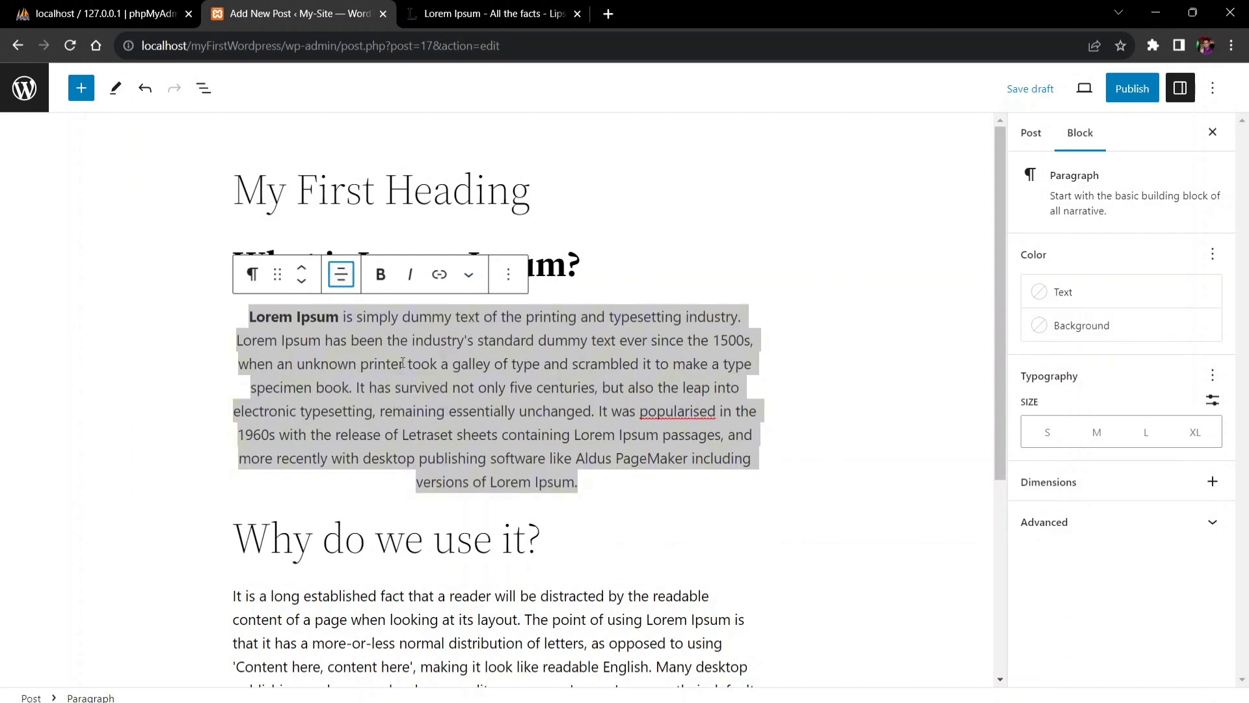
pyautogui.click(341, 274)
pyautogui.click(402, 388)
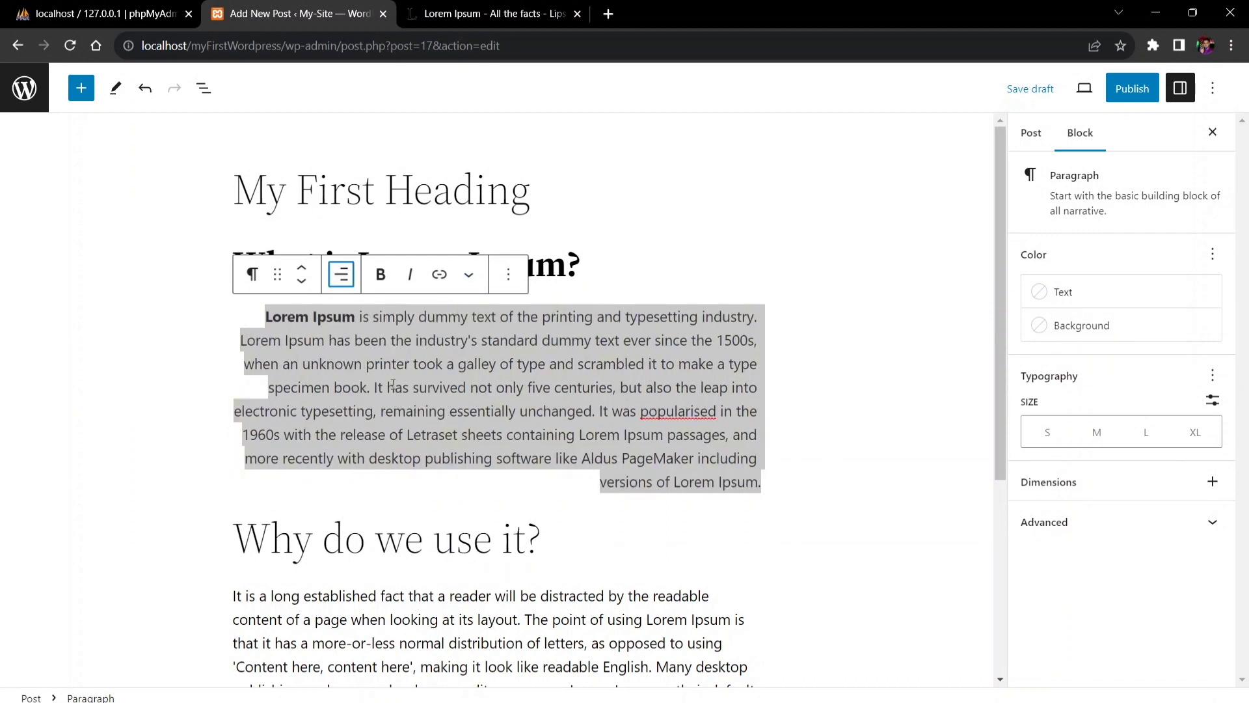
pyautogui.click(341, 280)
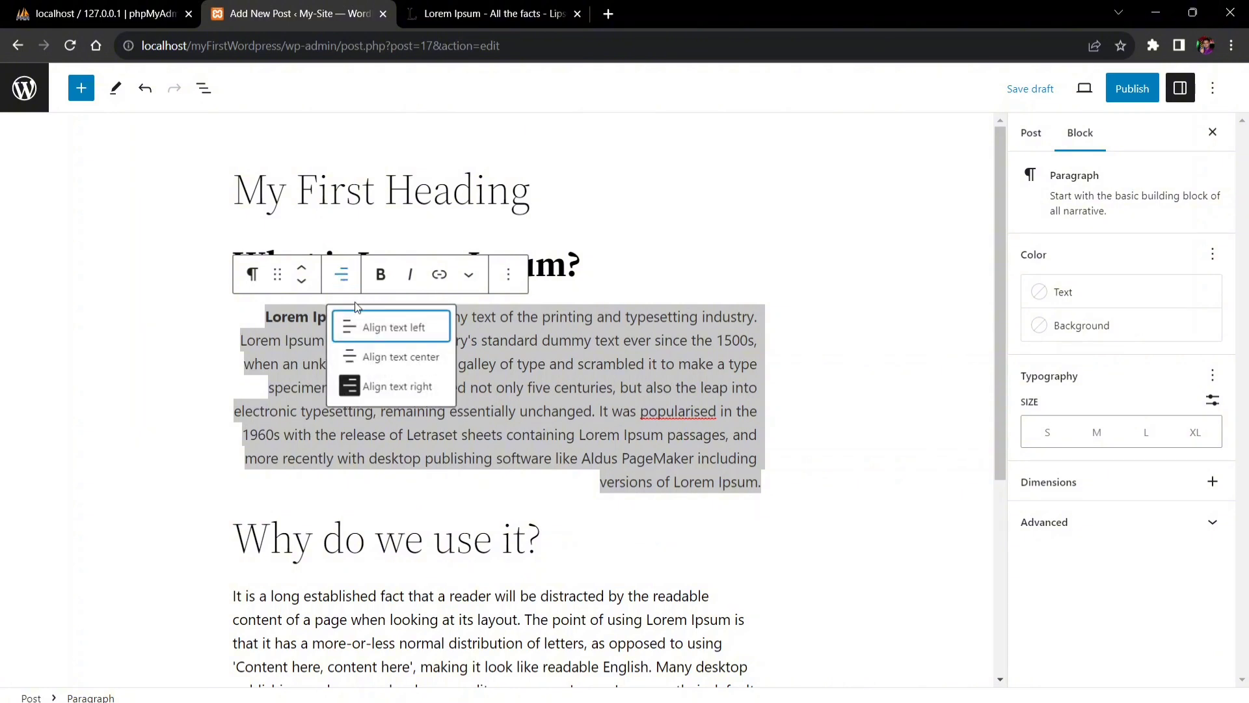
pyautogui.click(379, 336)
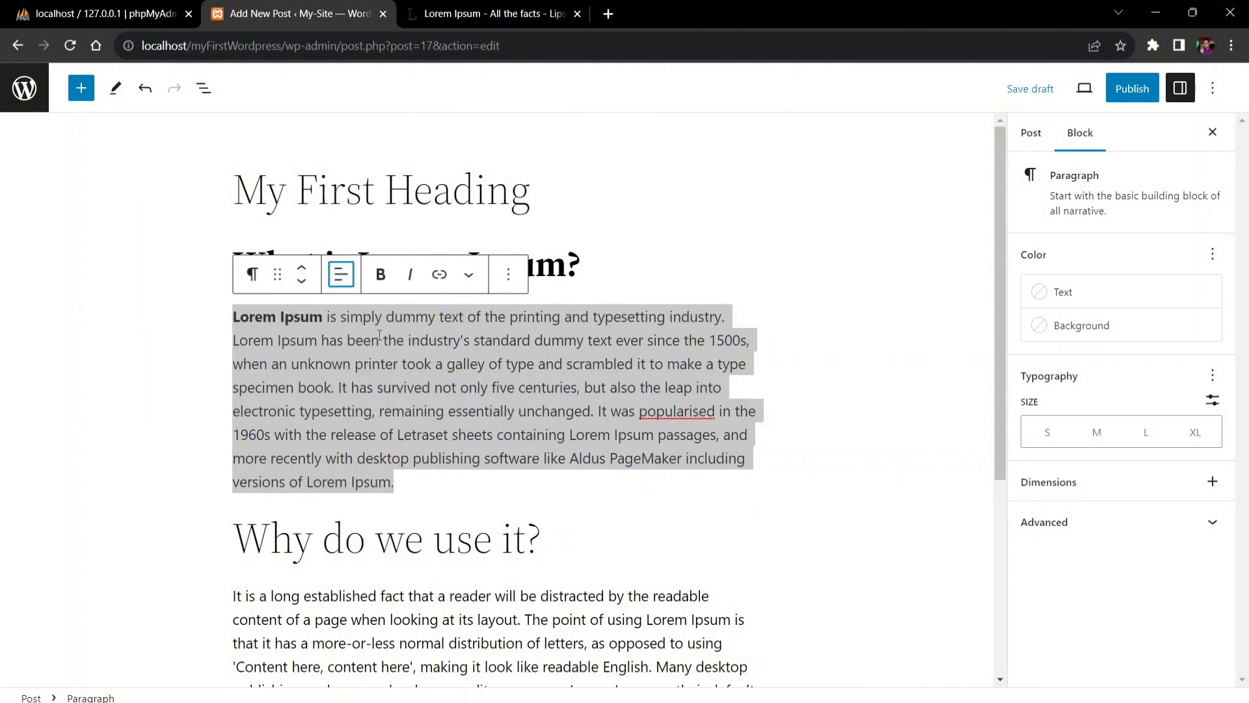
pyautogui.click(322, 317)
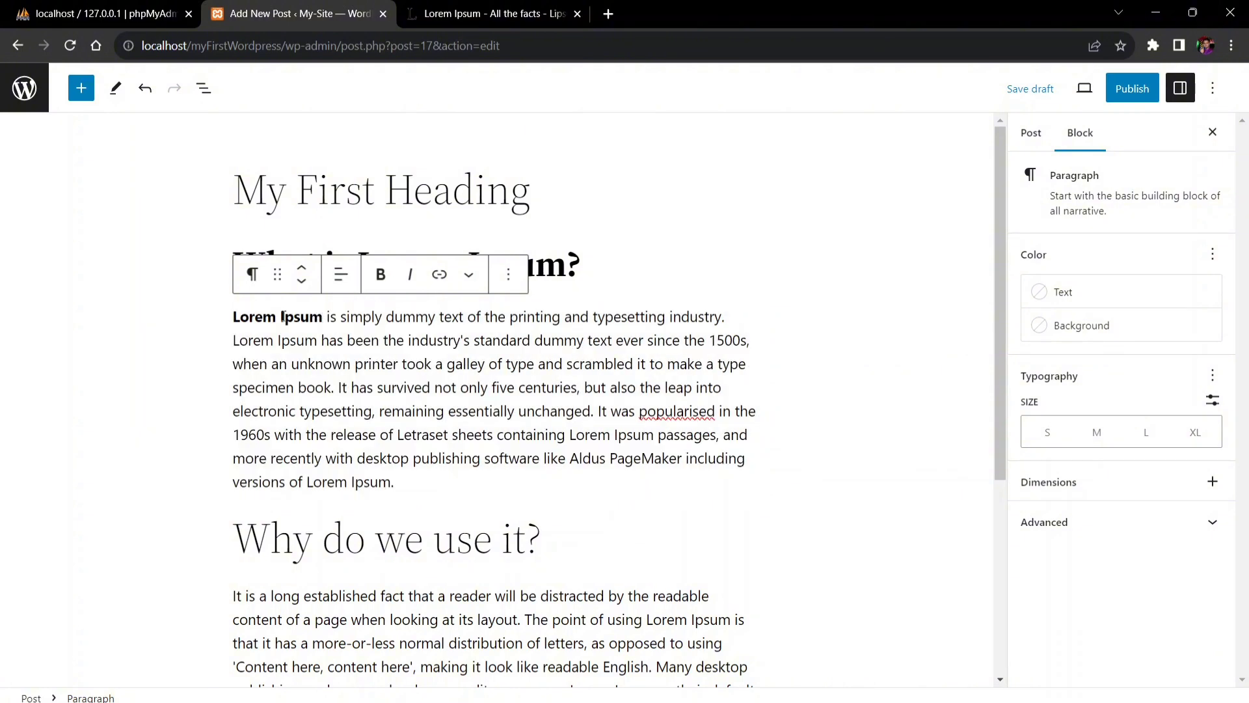
pyautogui.keyDown('shift'); pyautogui.click(234, 317); pyautogui.keyUp('shift')
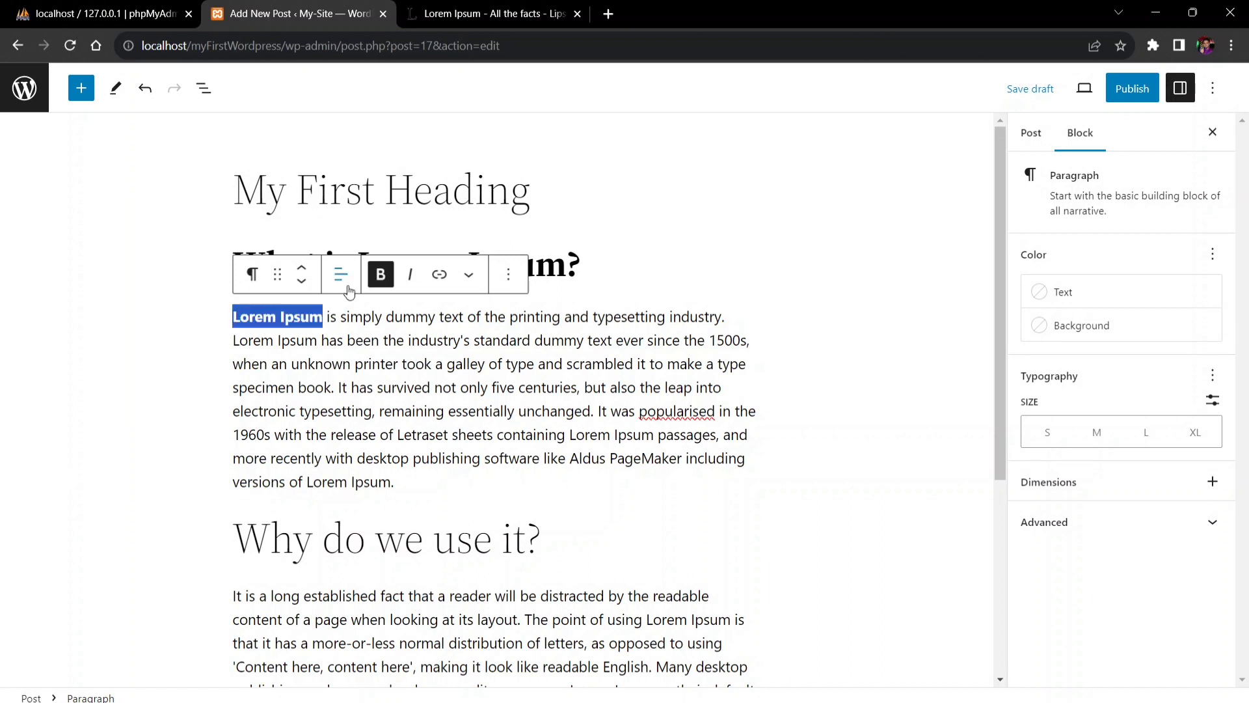
pyautogui.click(439, 274)
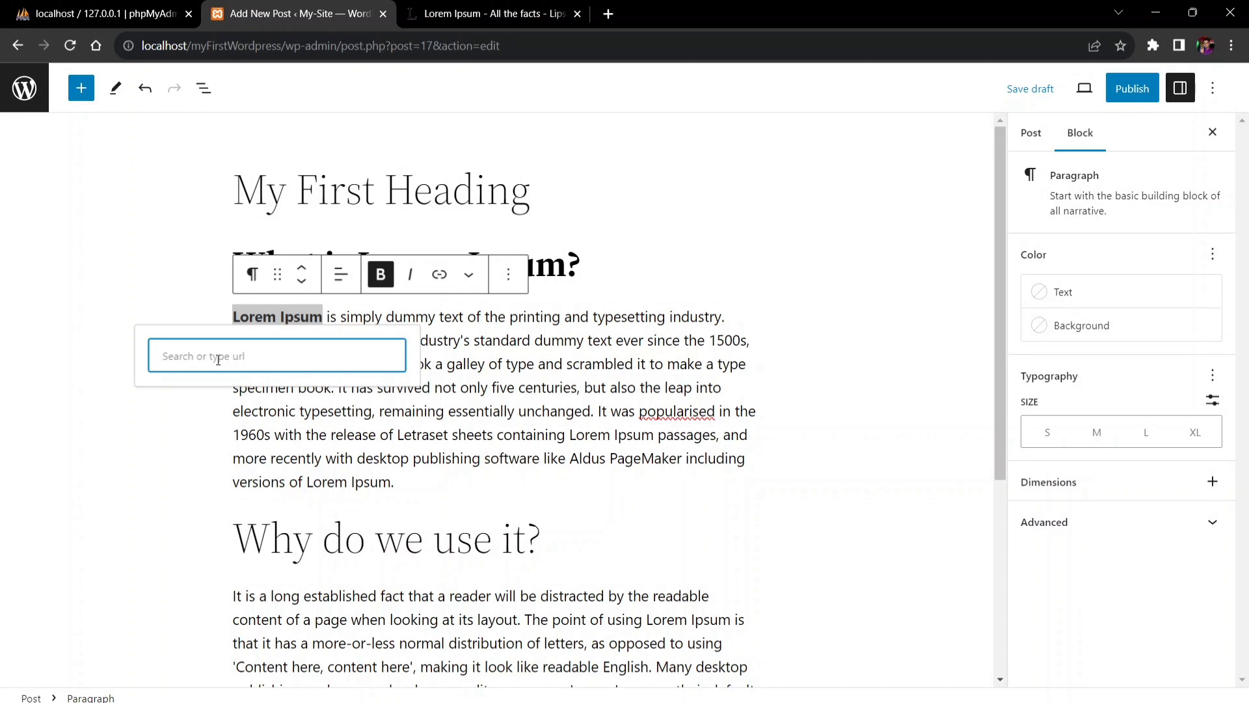
pyautogui.click(515, 7)
pyautogui.click(505, 51)
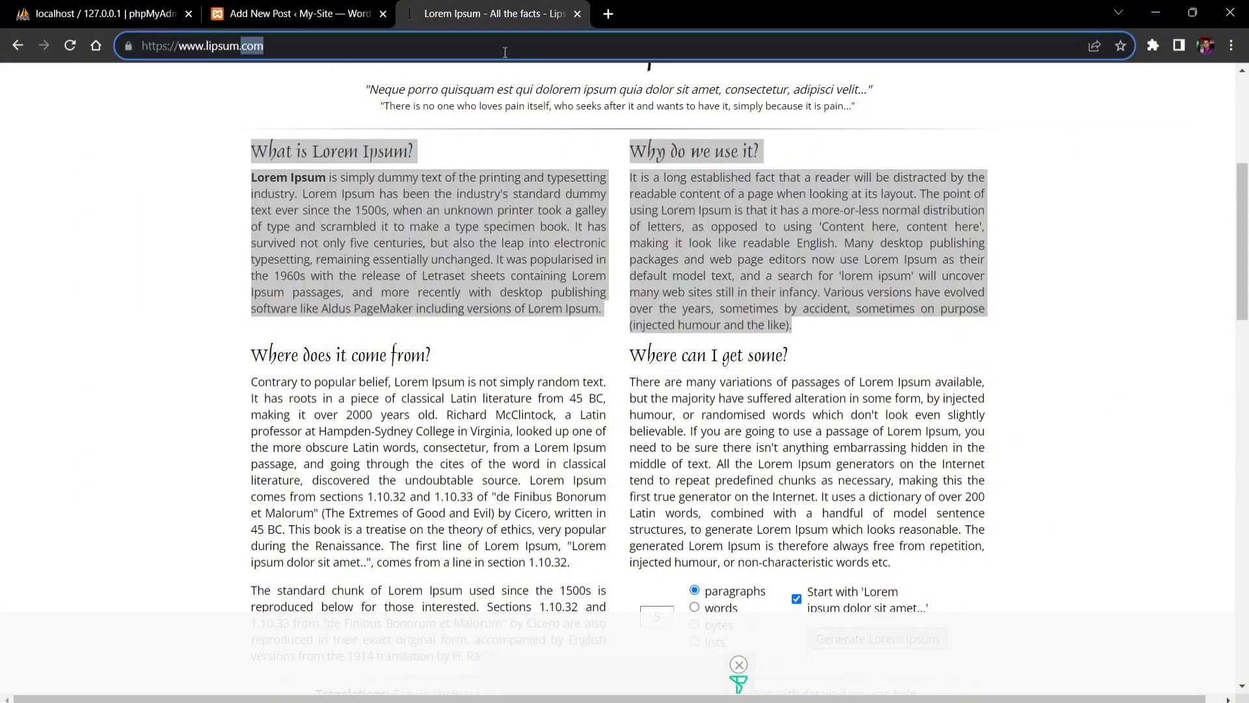
pyautogui.click(299, 14)
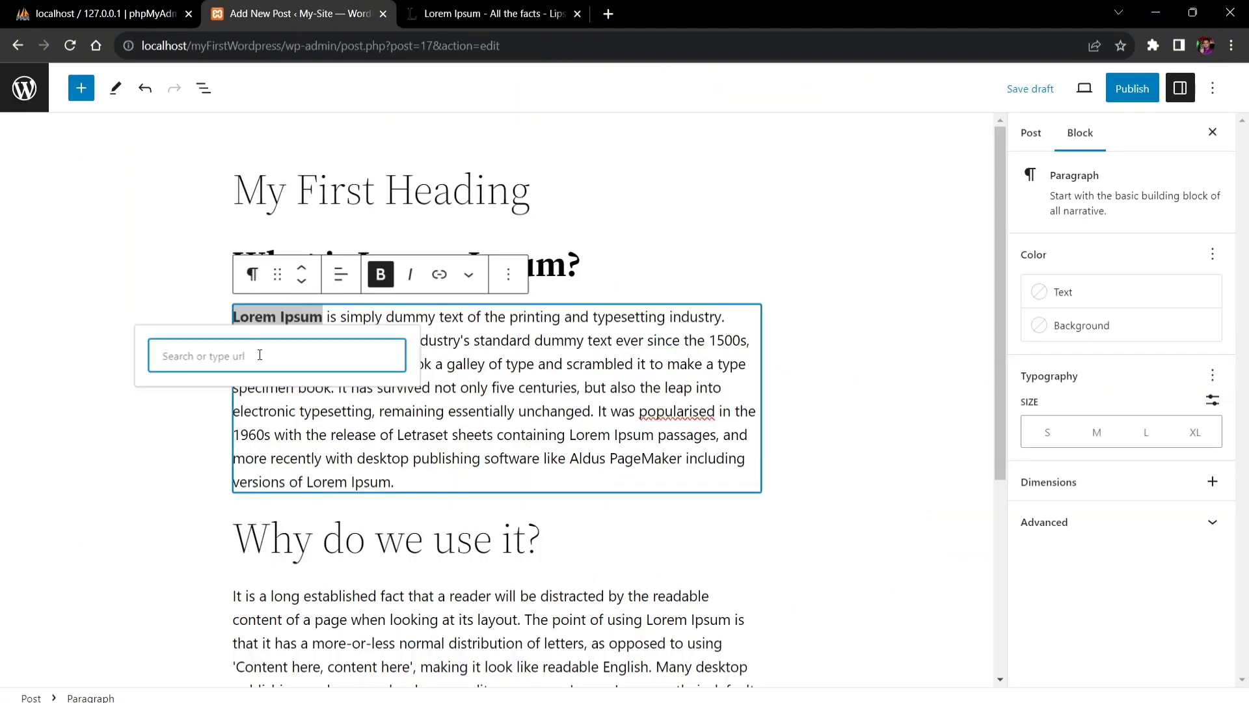
pyautogui.write('https://www.lipsum.com/')
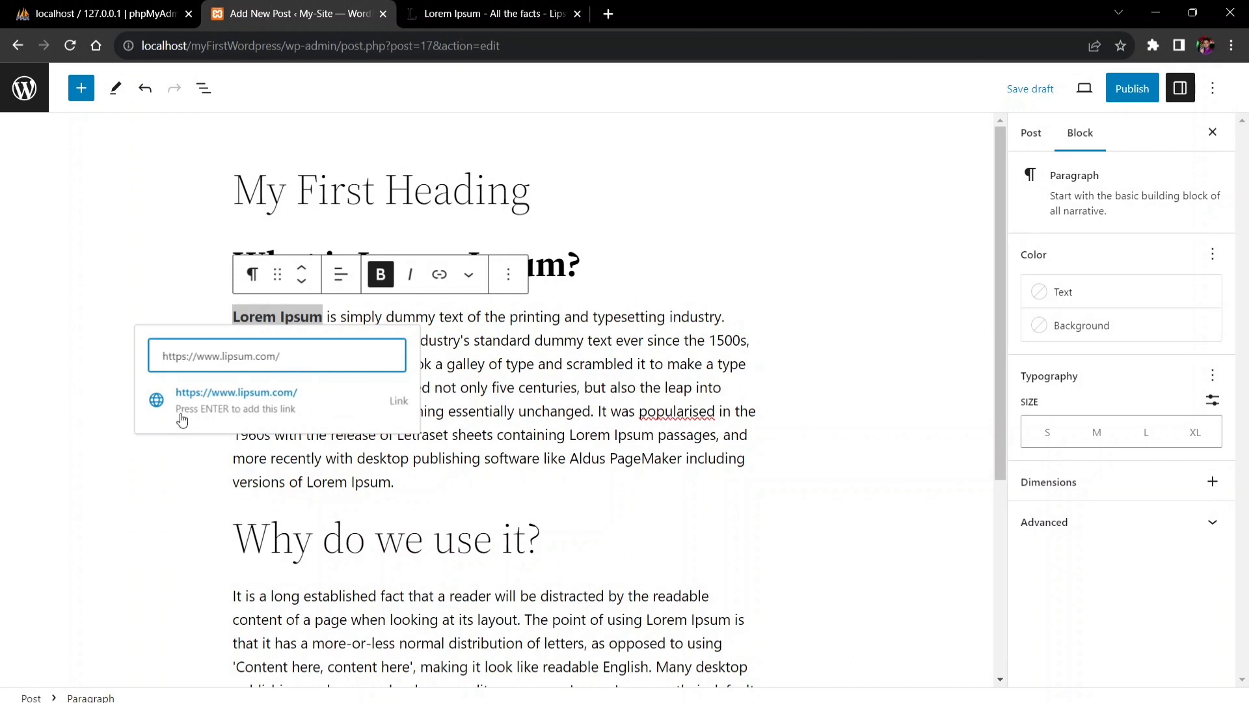
pyautogui.click(282, 414)
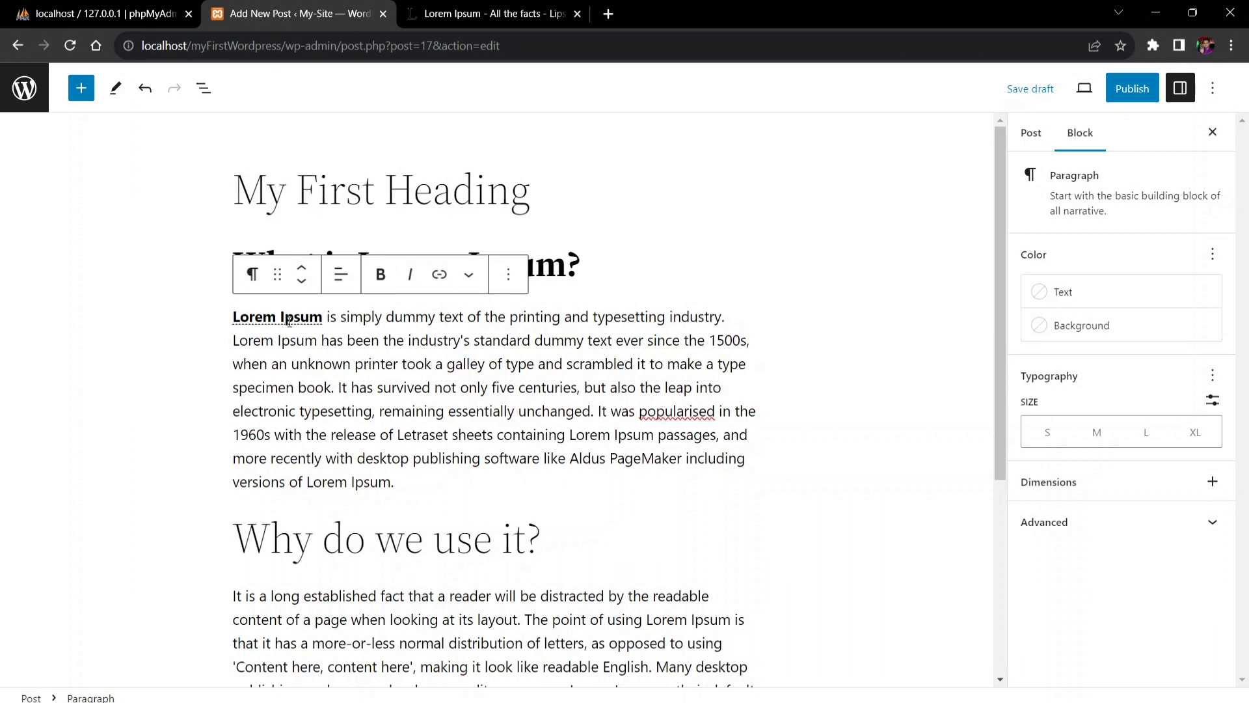
pyautogui.click(317, 330)
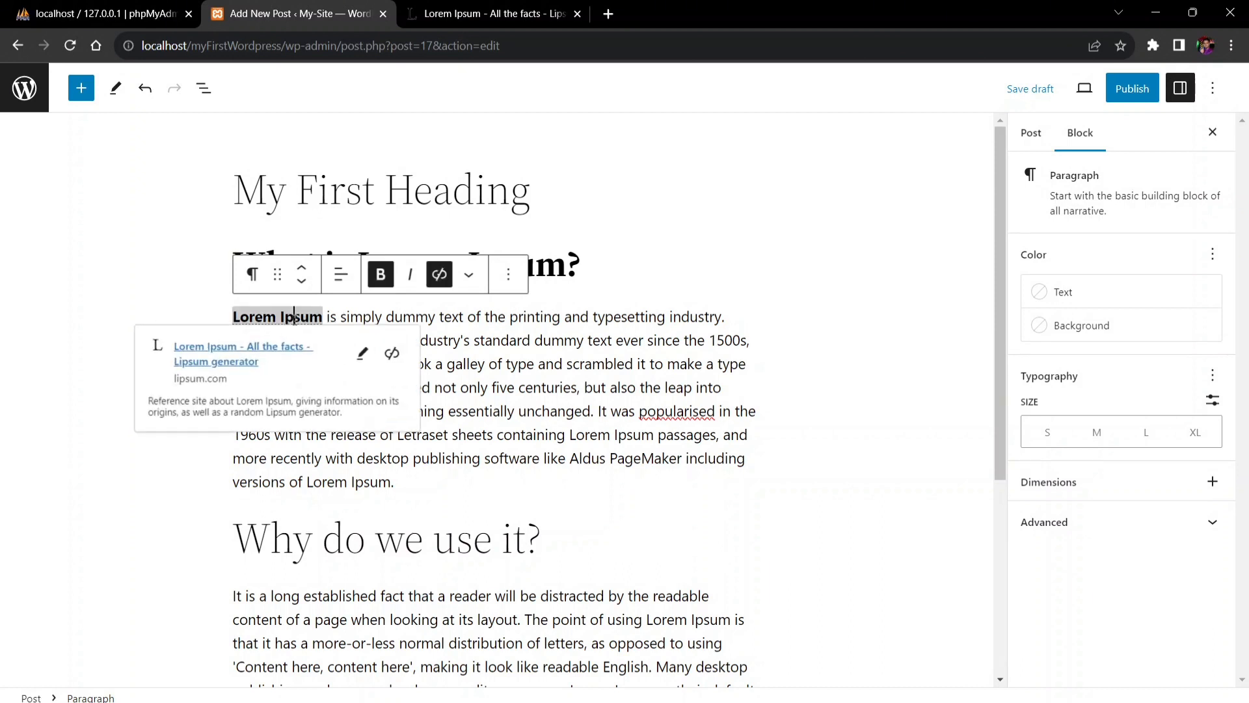
pyautogui.click(487, 332)
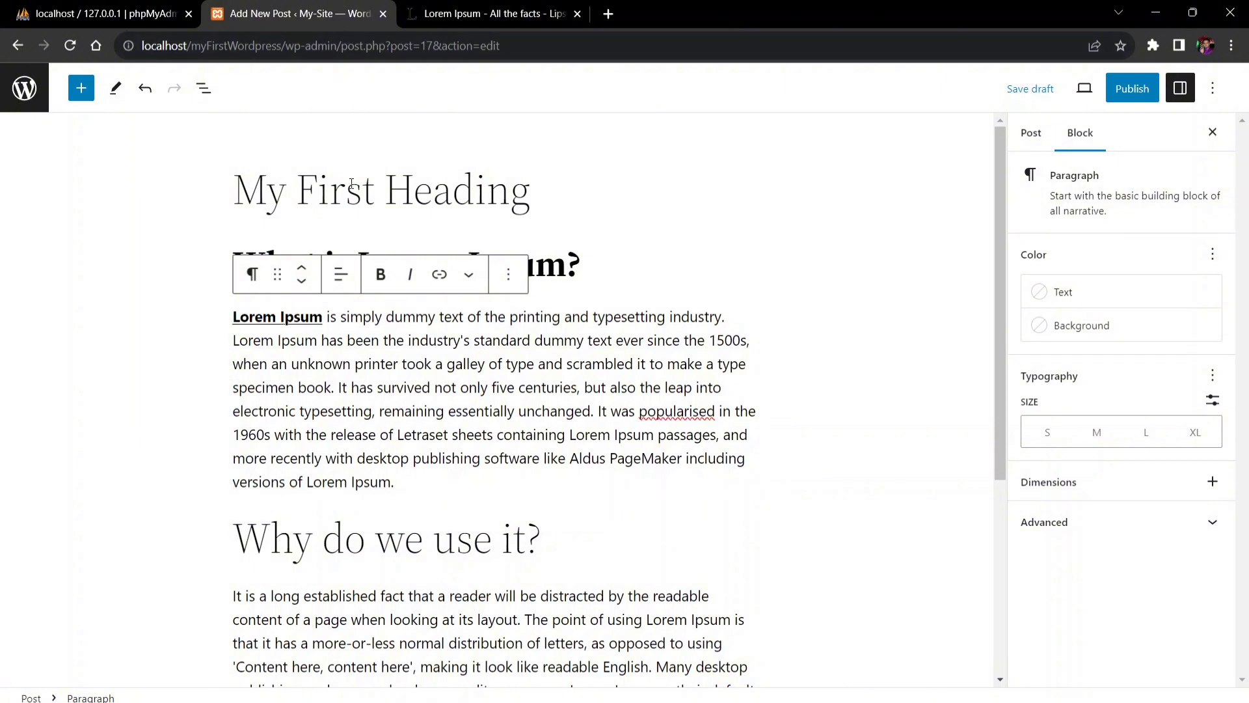
# Set the "Lorem Ipsum" link in the first paragraph to open in a new tab and save it
pyautogui.click(304, 316)
pyautogui.click(357, 352)
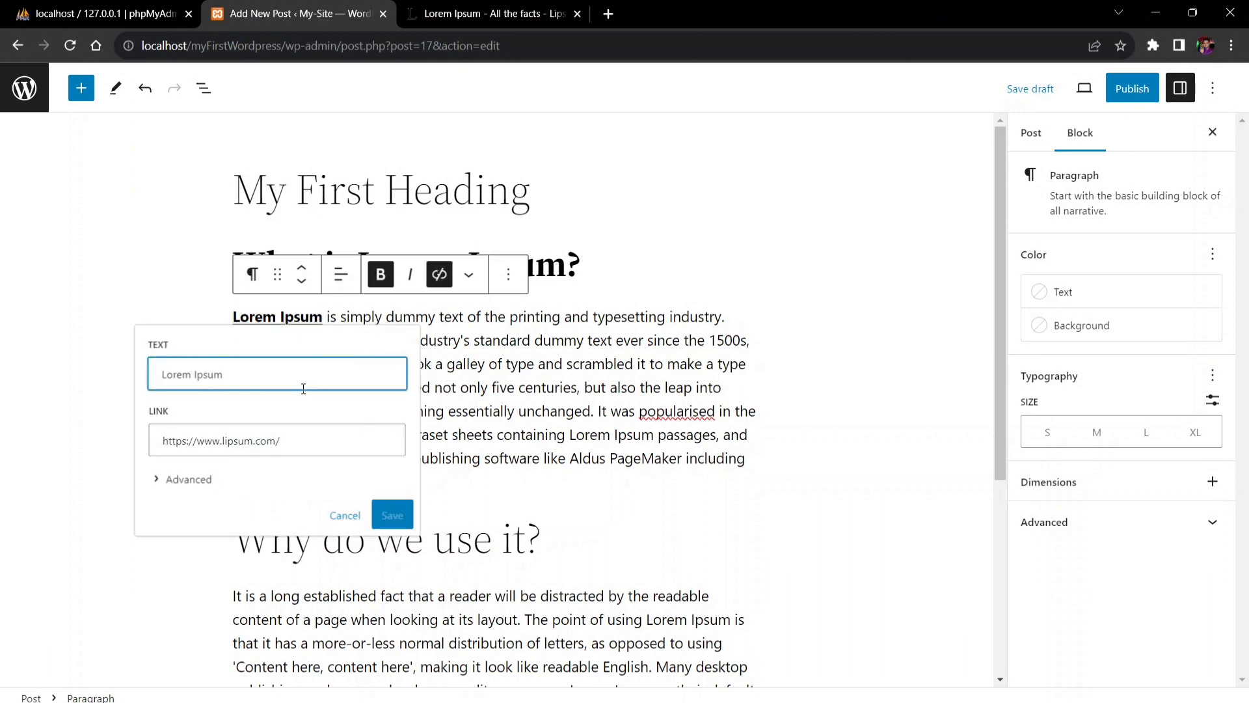
pyautogui.click(166, 482)
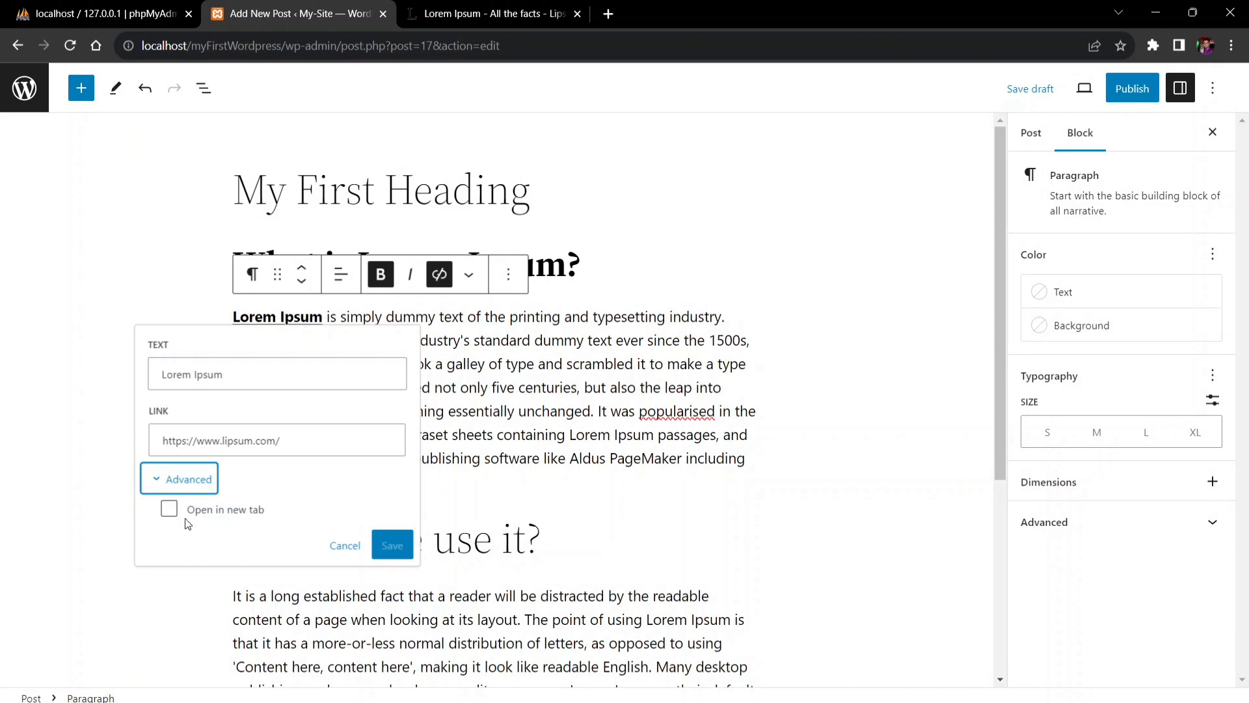
pyautogui.click(167, 512)
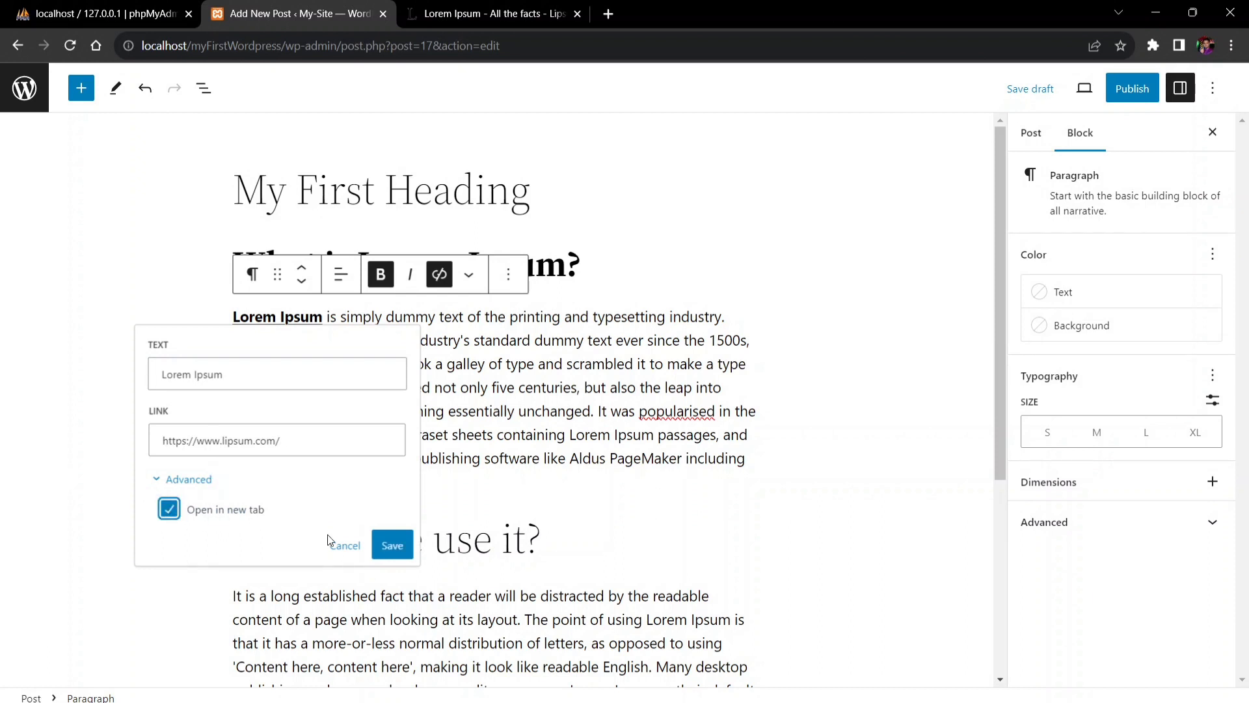
pyautogui.click(391, 545)
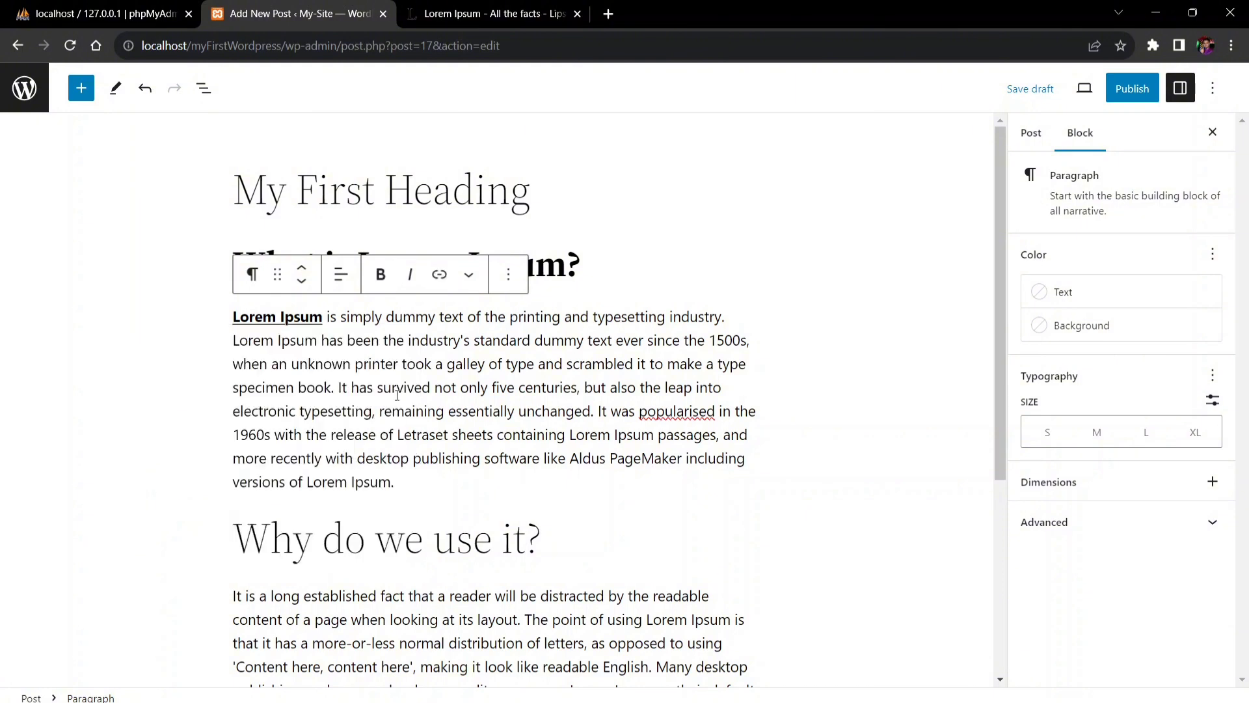
# Insert a List block below the paragraph under "What is Lorem Ipsum?", choosing it from the full block library
pyautogui.click(441, 478)
pyautogui.press('Return')
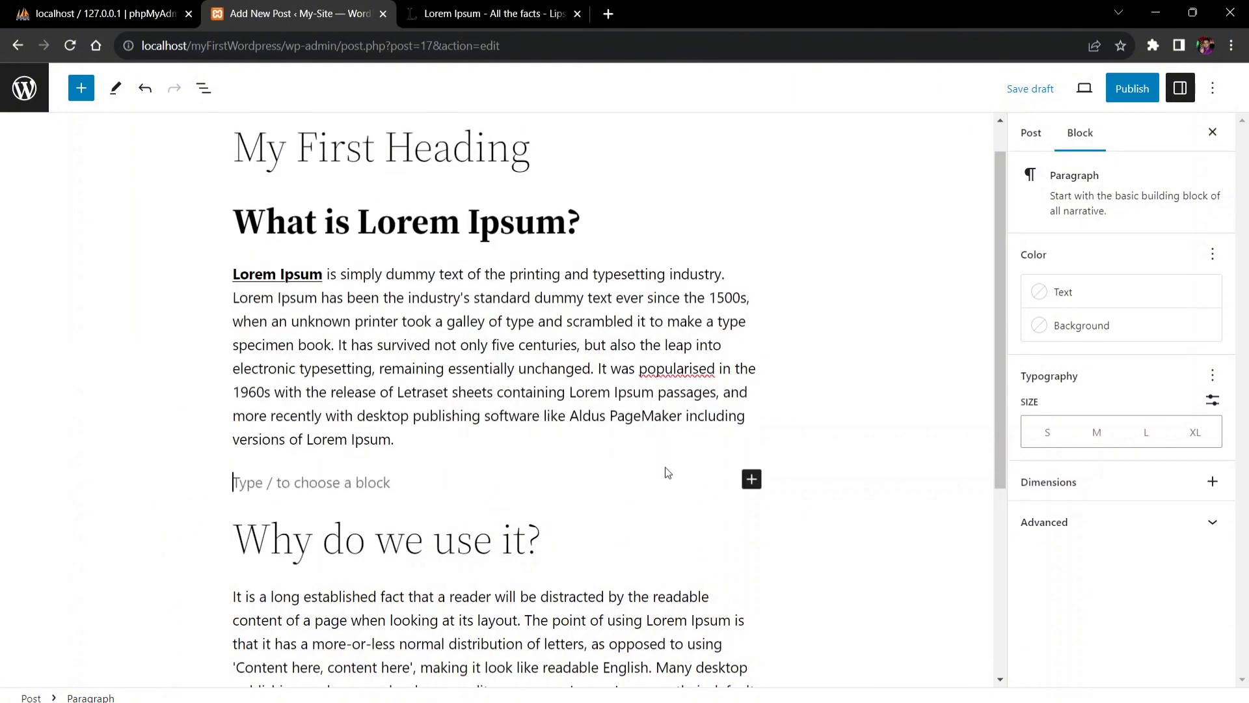
pyautogui.click(752, 481)
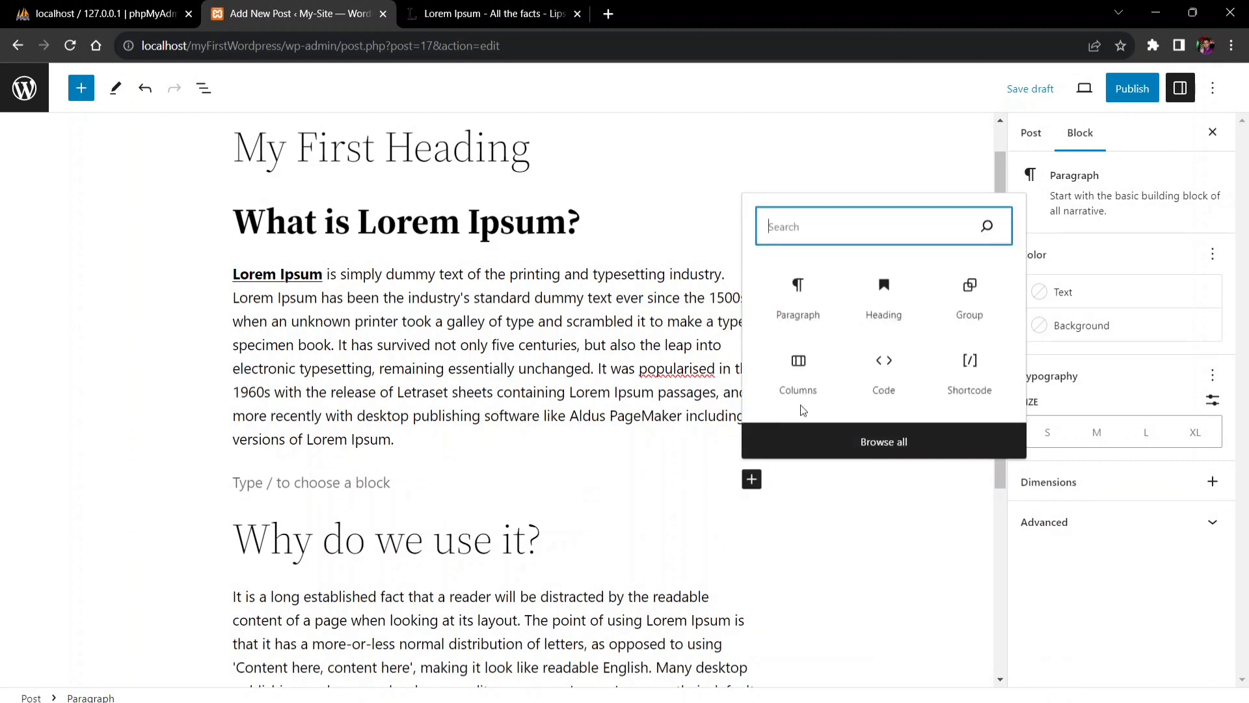
pyautogui.click(870, 445)
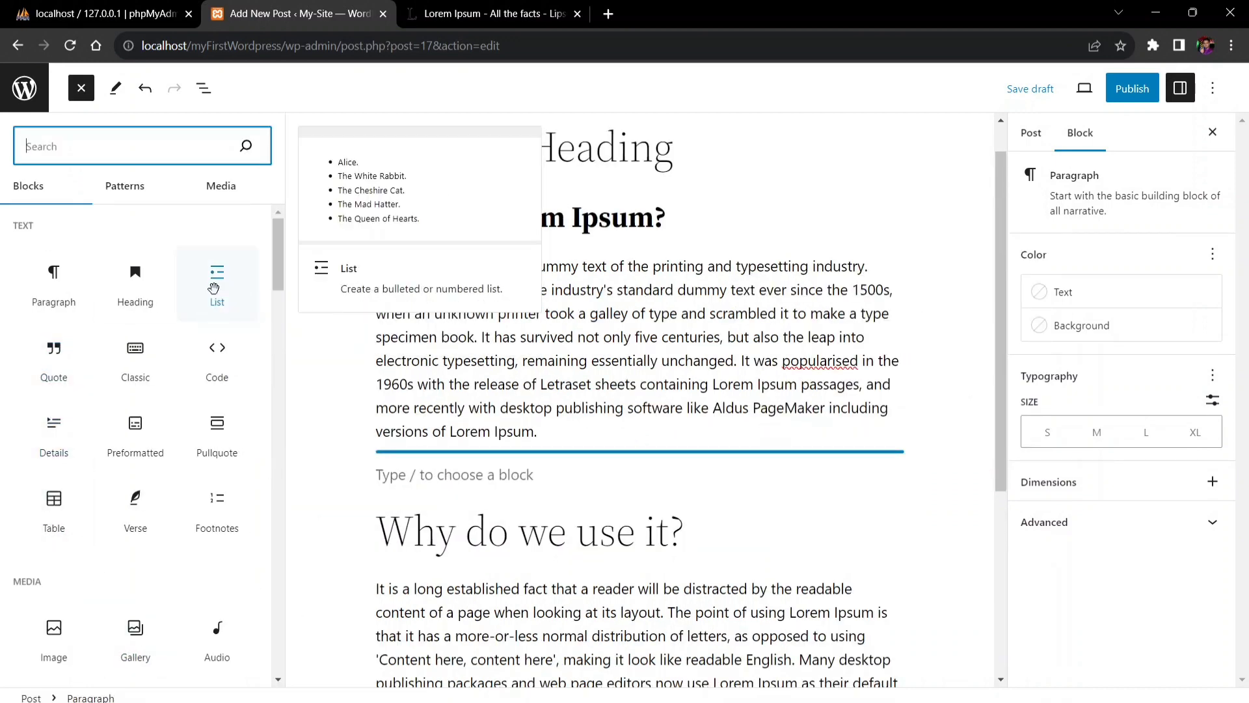
pyautogui.click(214, 288)
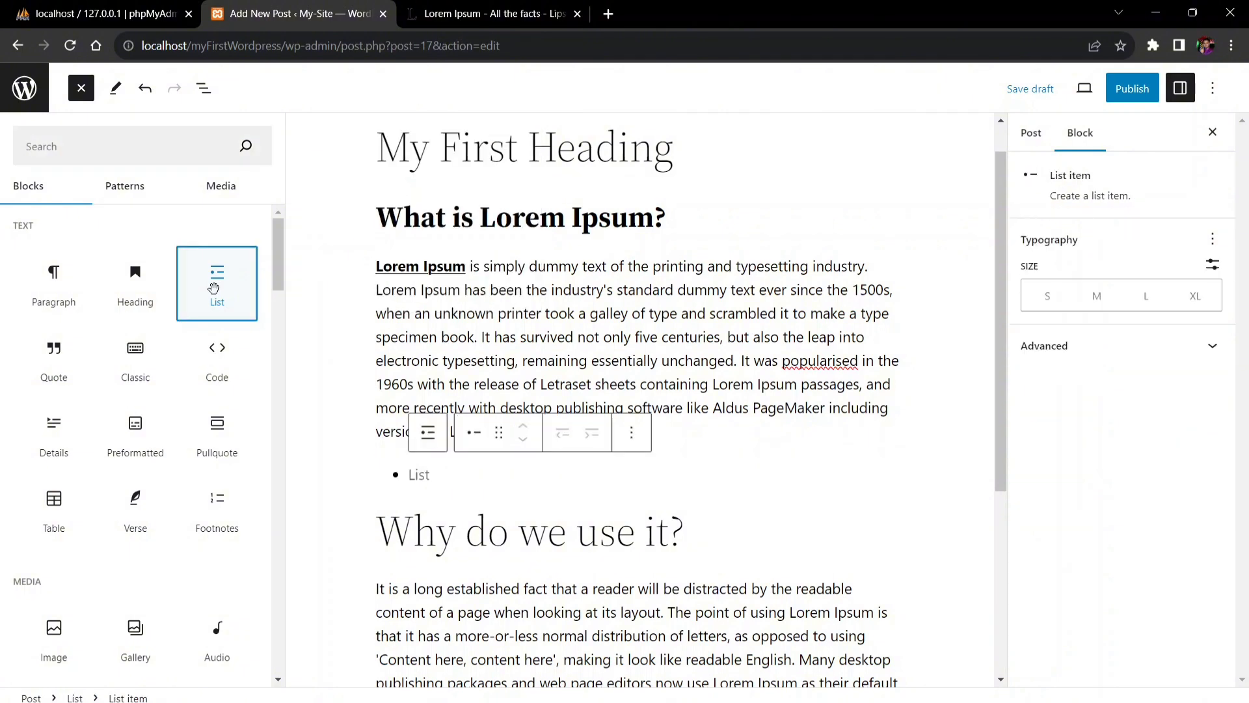
pyautogui.click(303, 505)
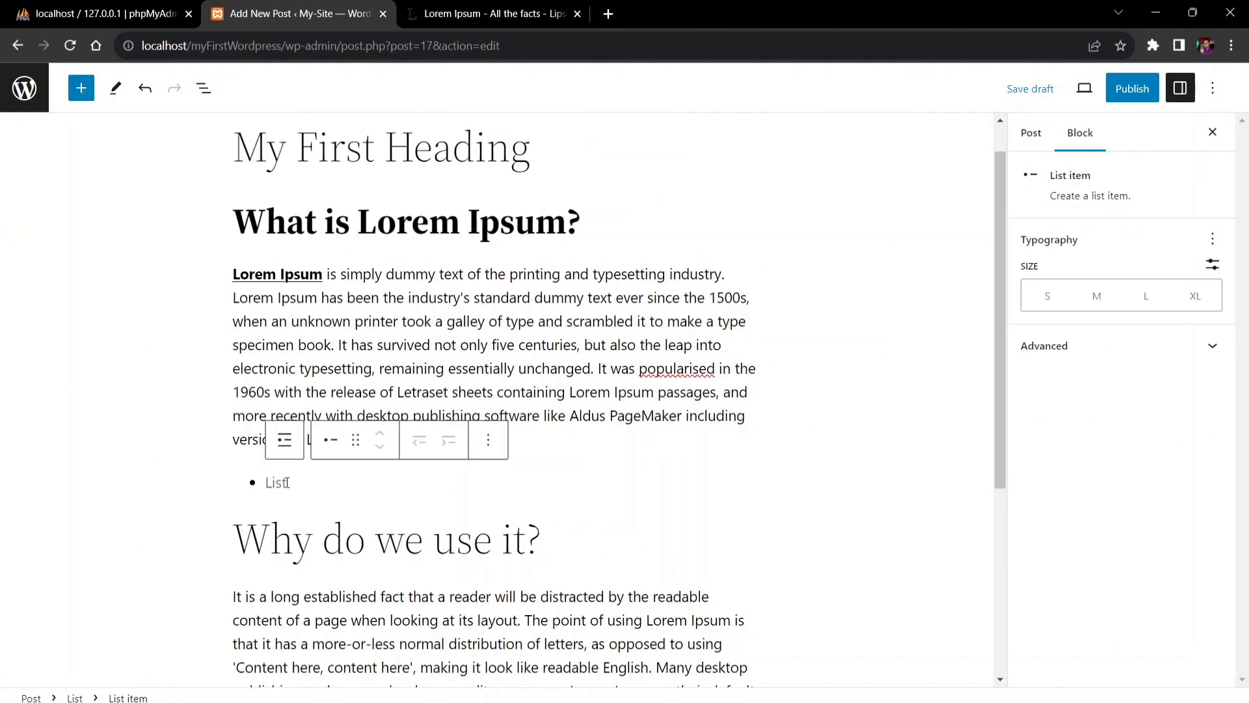
# Convert the new list to an ordered list and review its numbering styles, keeping Numbers
pyautogui.click(285, 443)
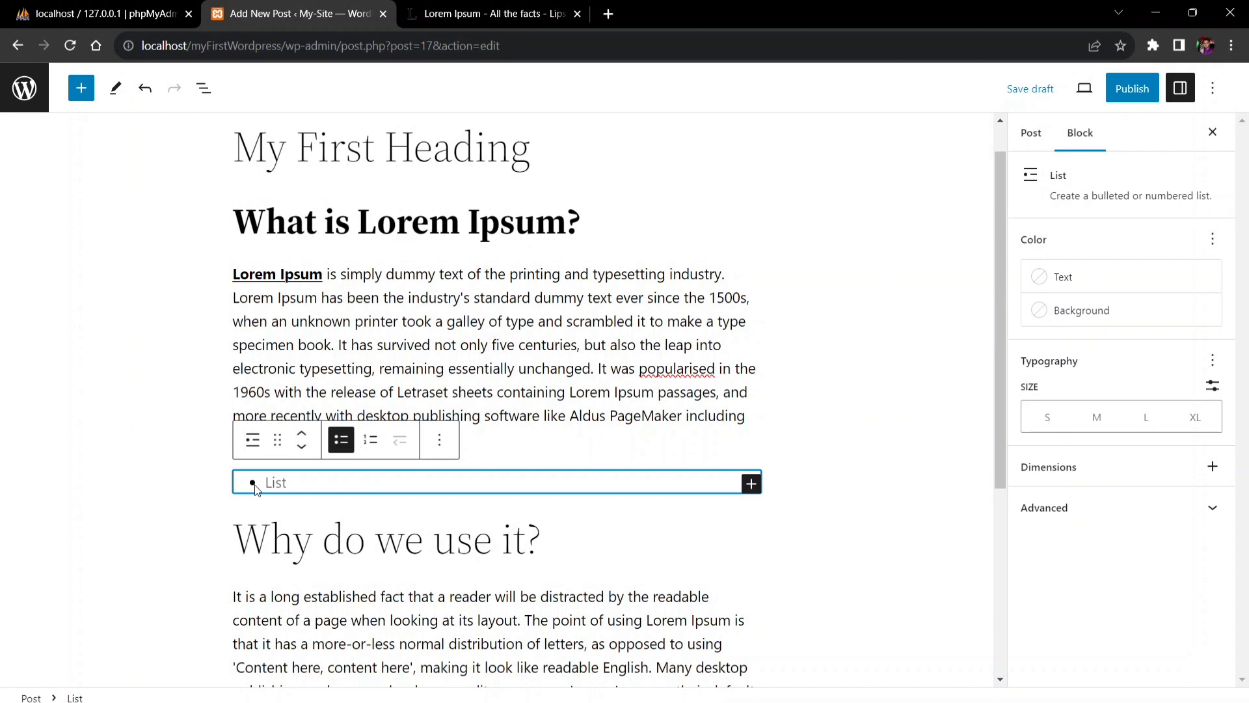
pyautogui.click(372, 442)
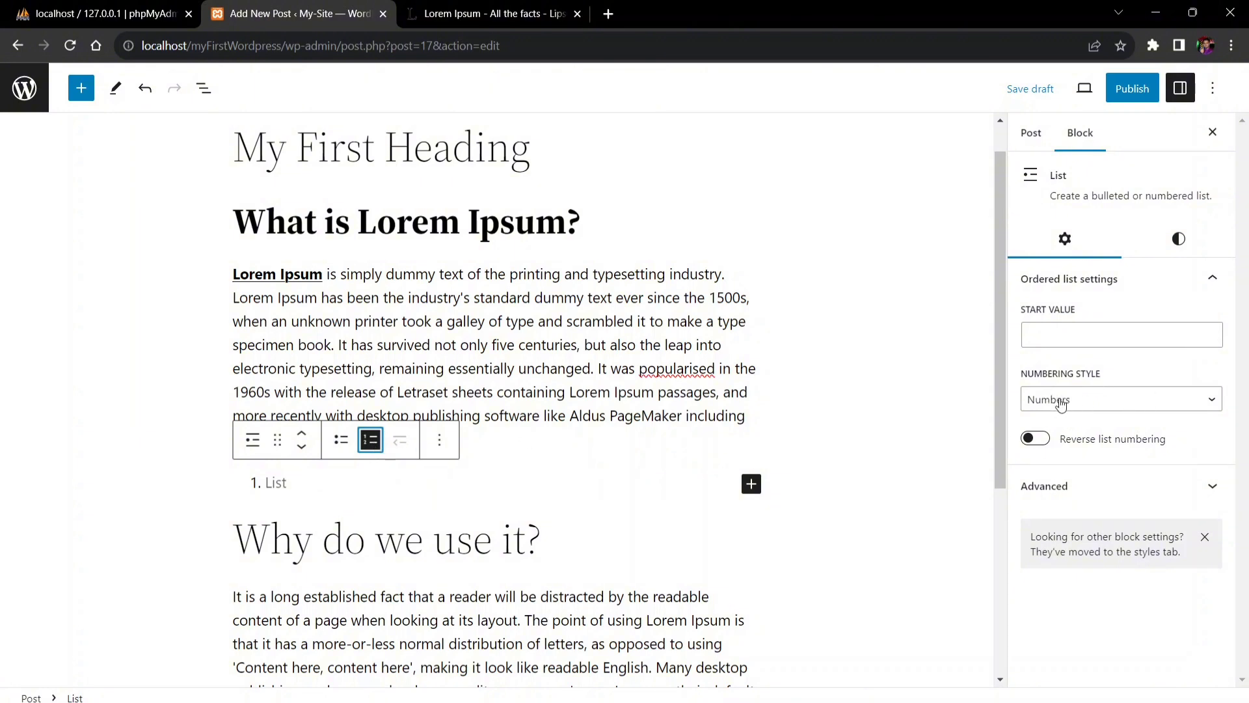
pyautogui.click(1084, 399)
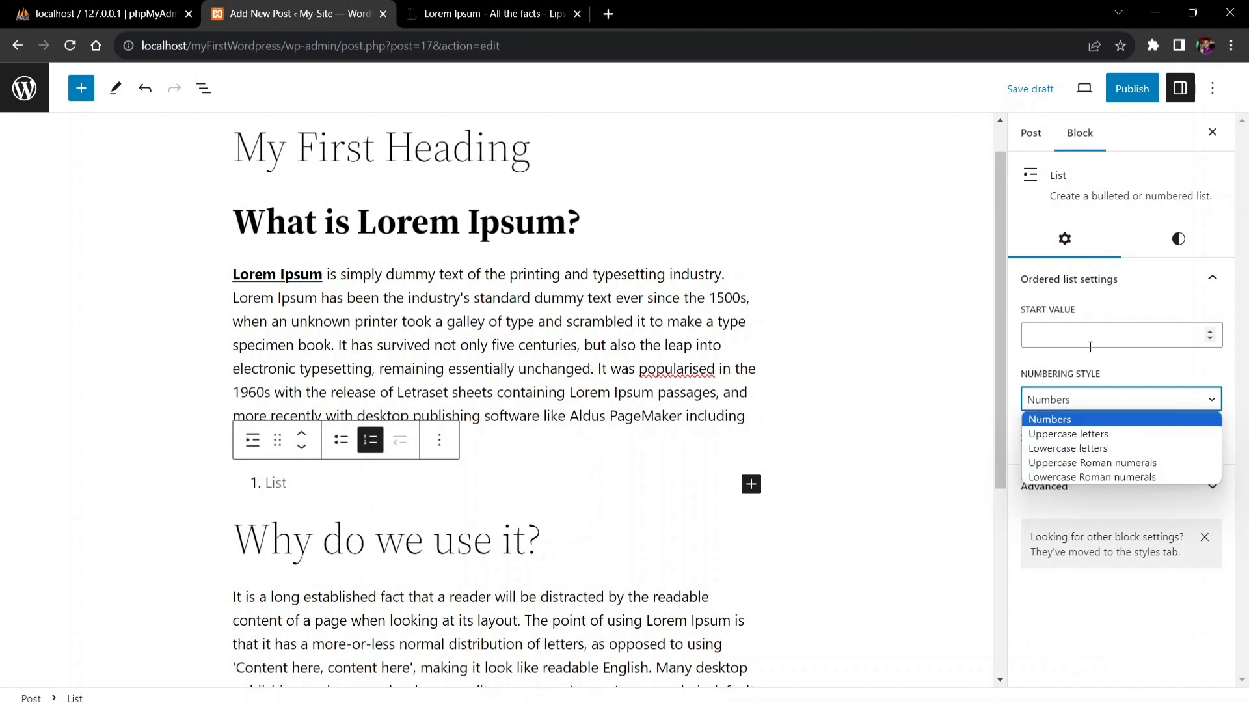
pyautogui.click(1094, 378)
pyautogui.click(1084, 400)
pyautogui.click(833, 415)
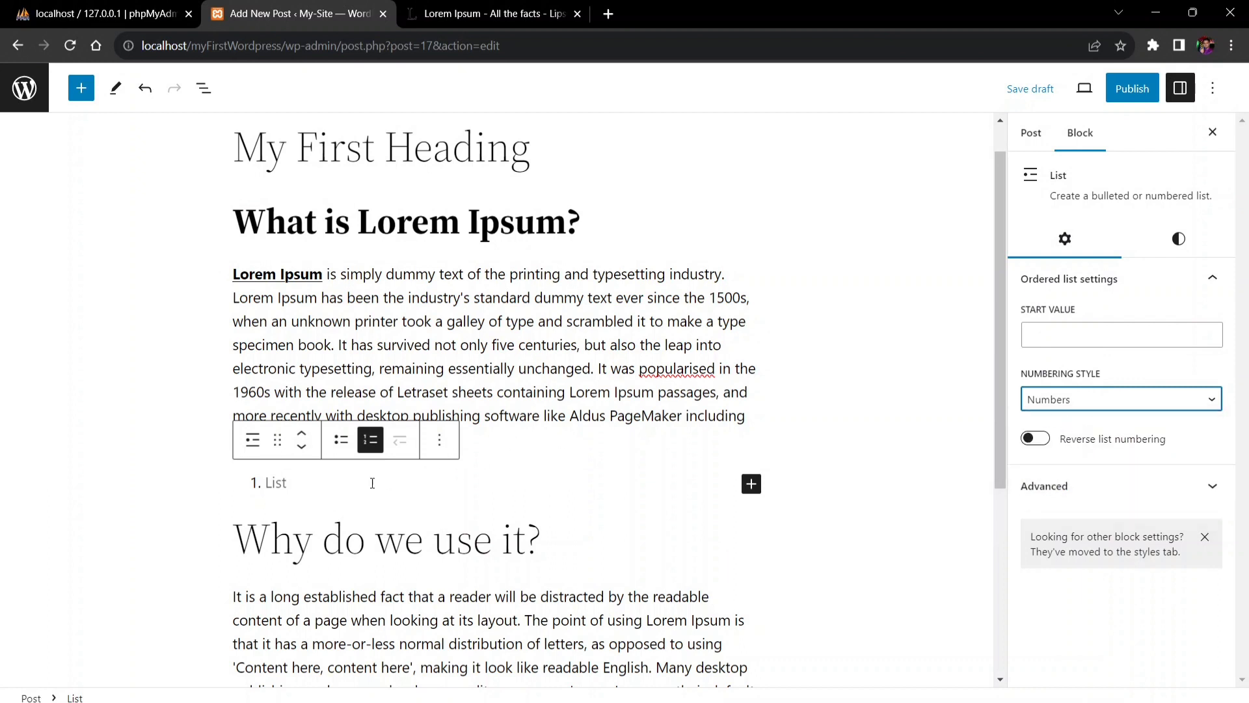
# Enter two items in the numbered list: "List 1" and "List 2"
pyautogui.click(365, 483)
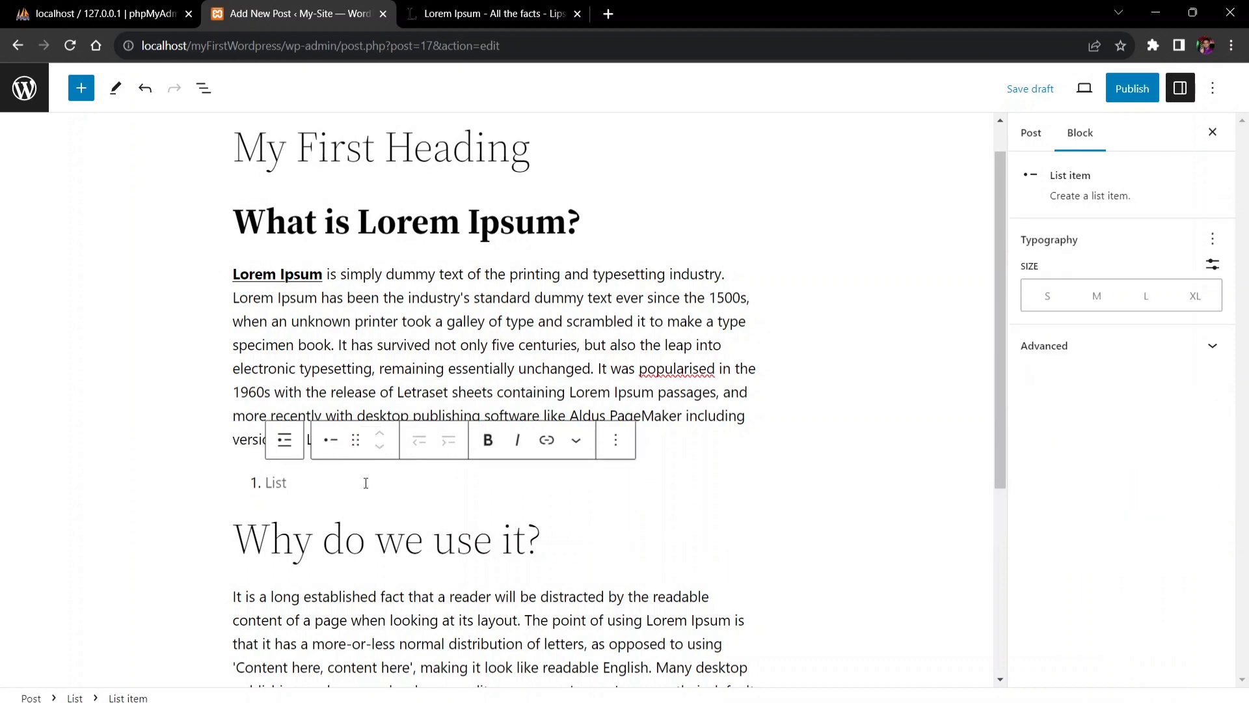
pyautogui.write('List ')
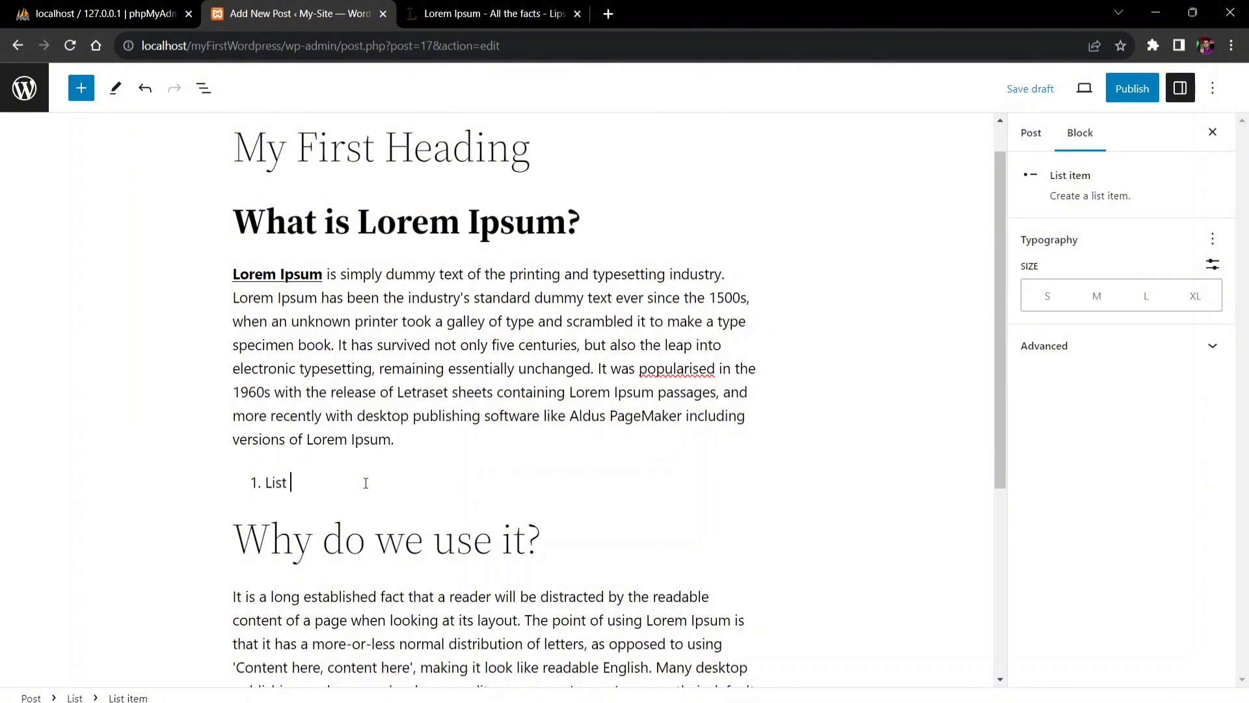
pyautogui.write('1')
pyautogui.press('Return')
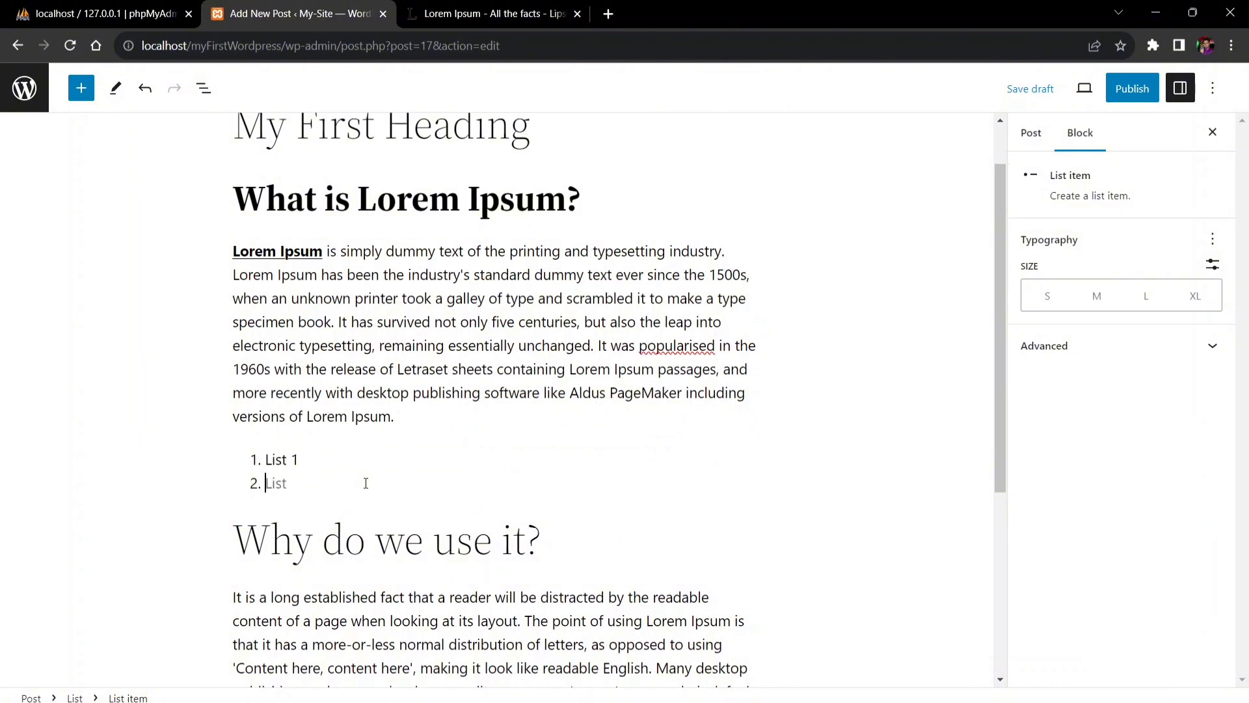
pyautogui.write('List 2')
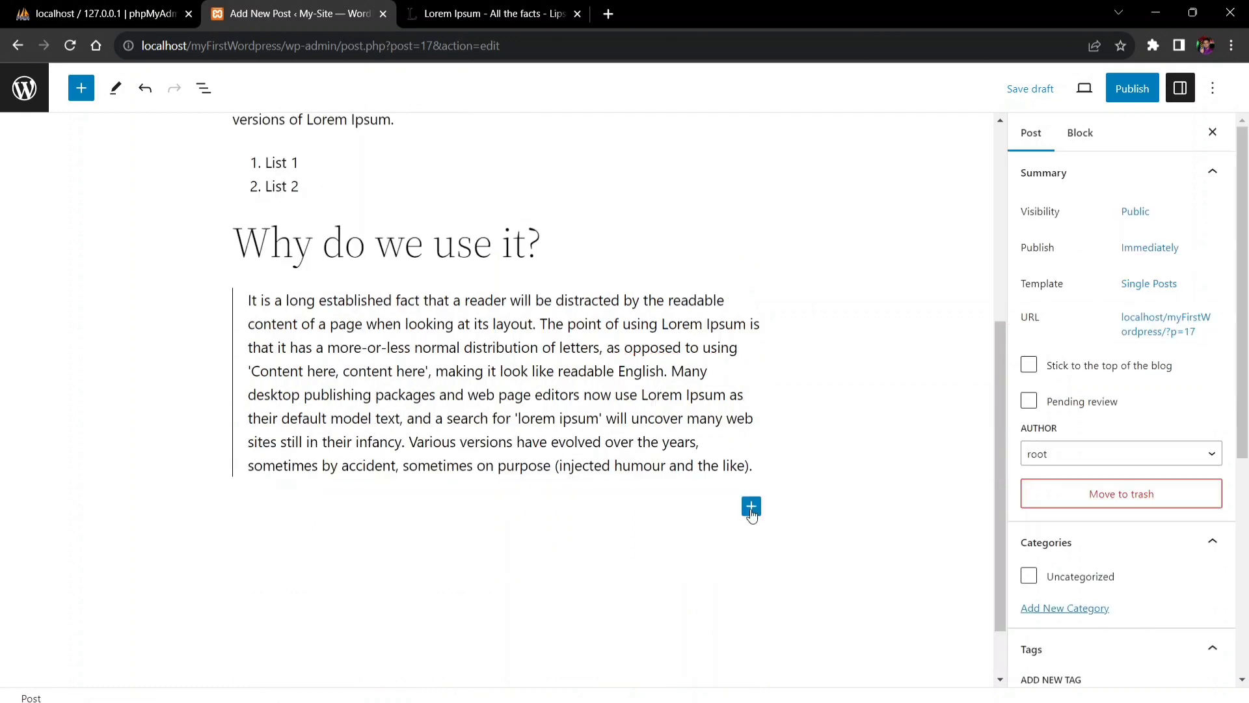
# Browse the full block library from the end of the post, examining the text, media, design, widget and theme blocks
pyautogui.click(751, 513)
pyautogui.scroll(-2, 817, 549)
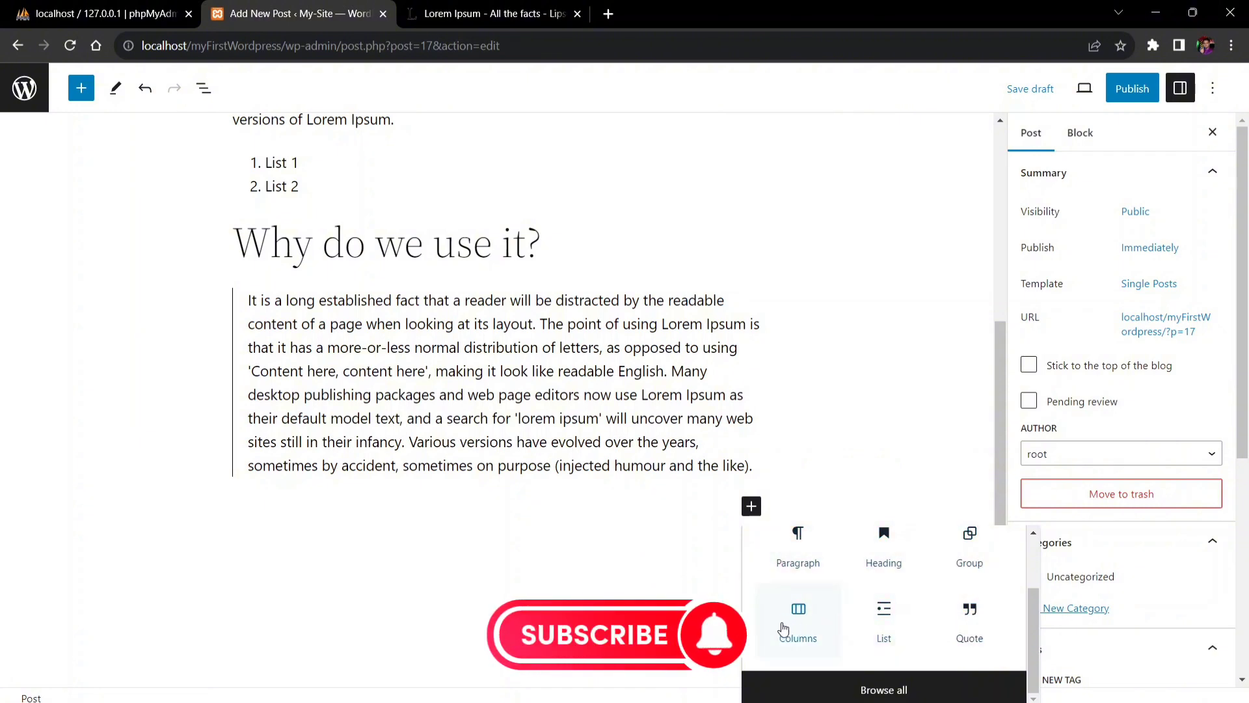
pyautogui.click(882, 689)
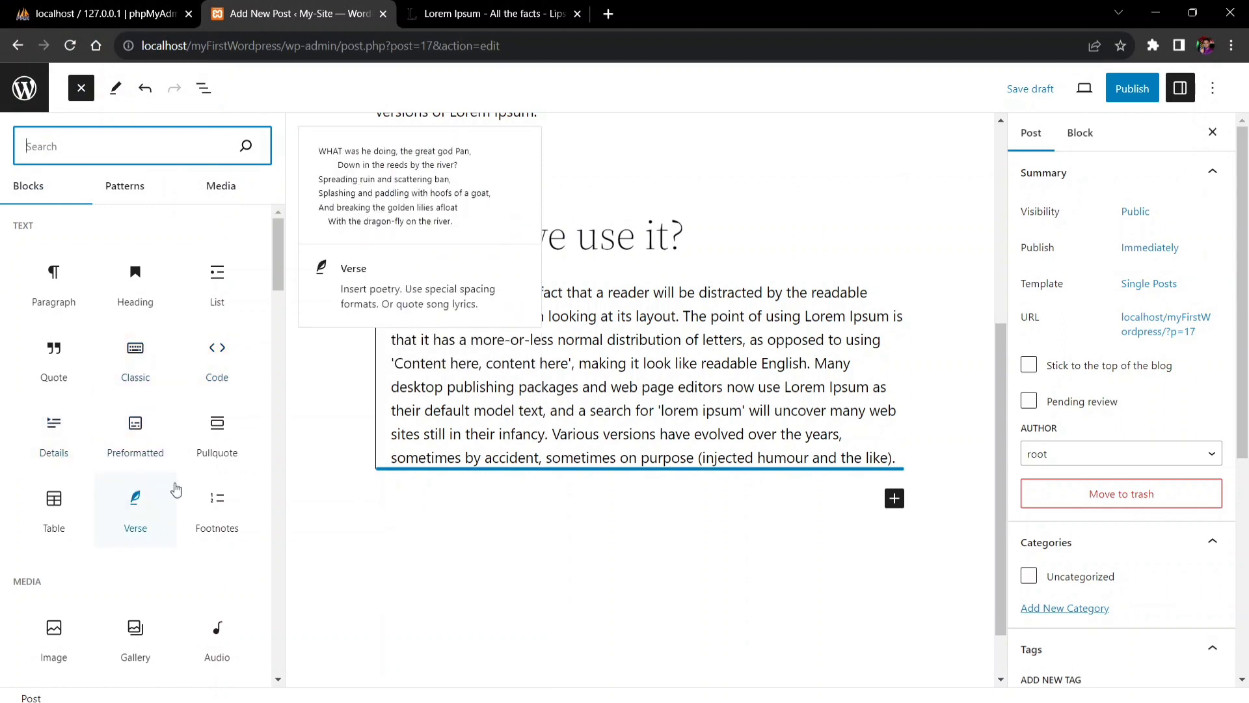
pyautogui.scroll(-4, 178, 484)
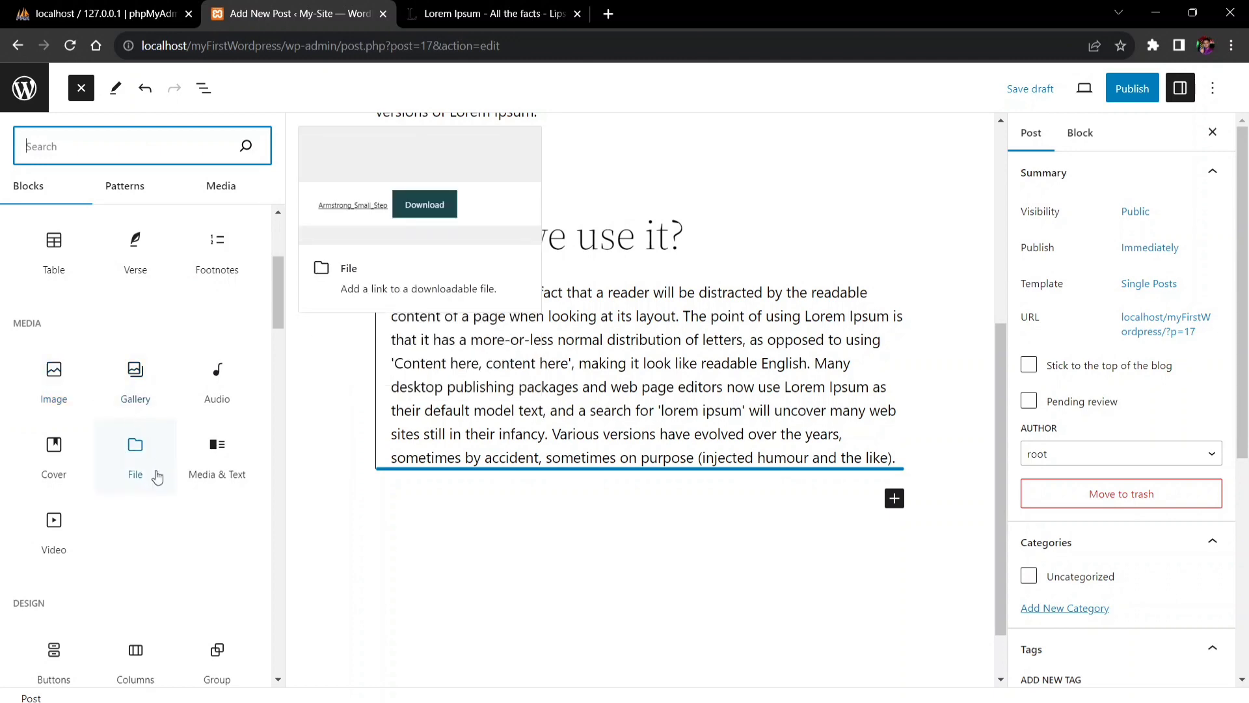
pyautogui.scroll(-5, 157, 476)
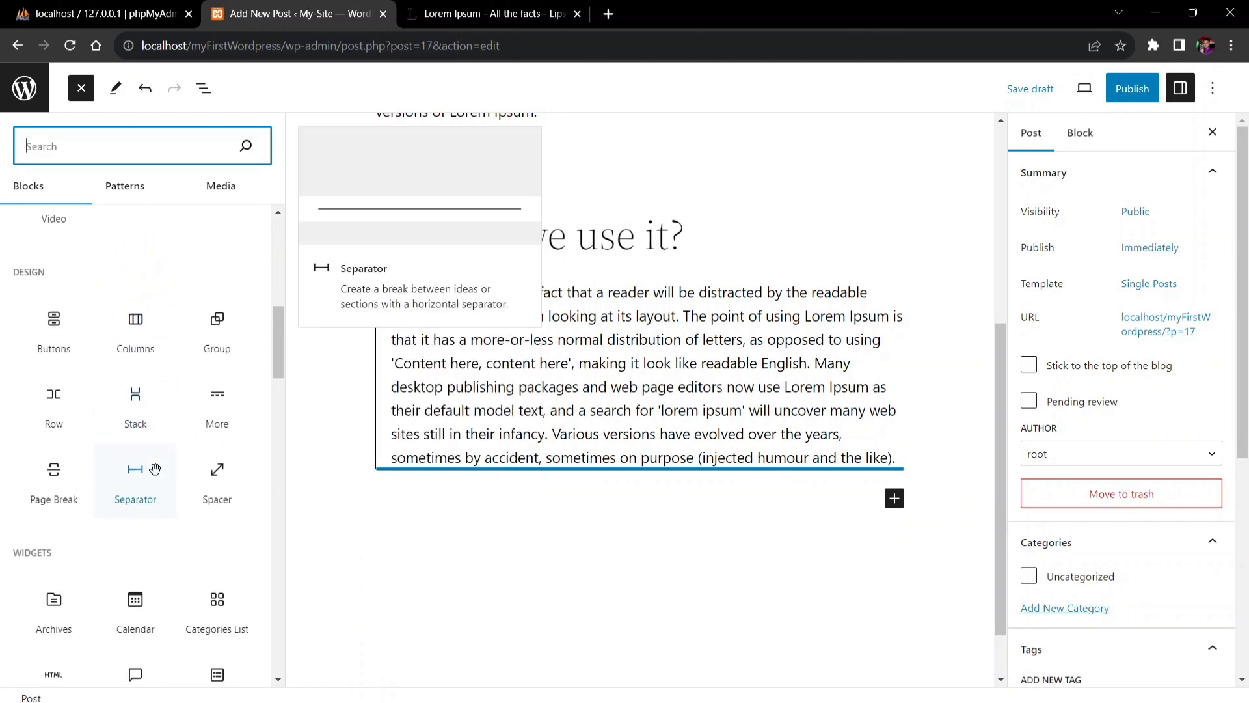
pyautogui.scroll(-2, 155, 468)
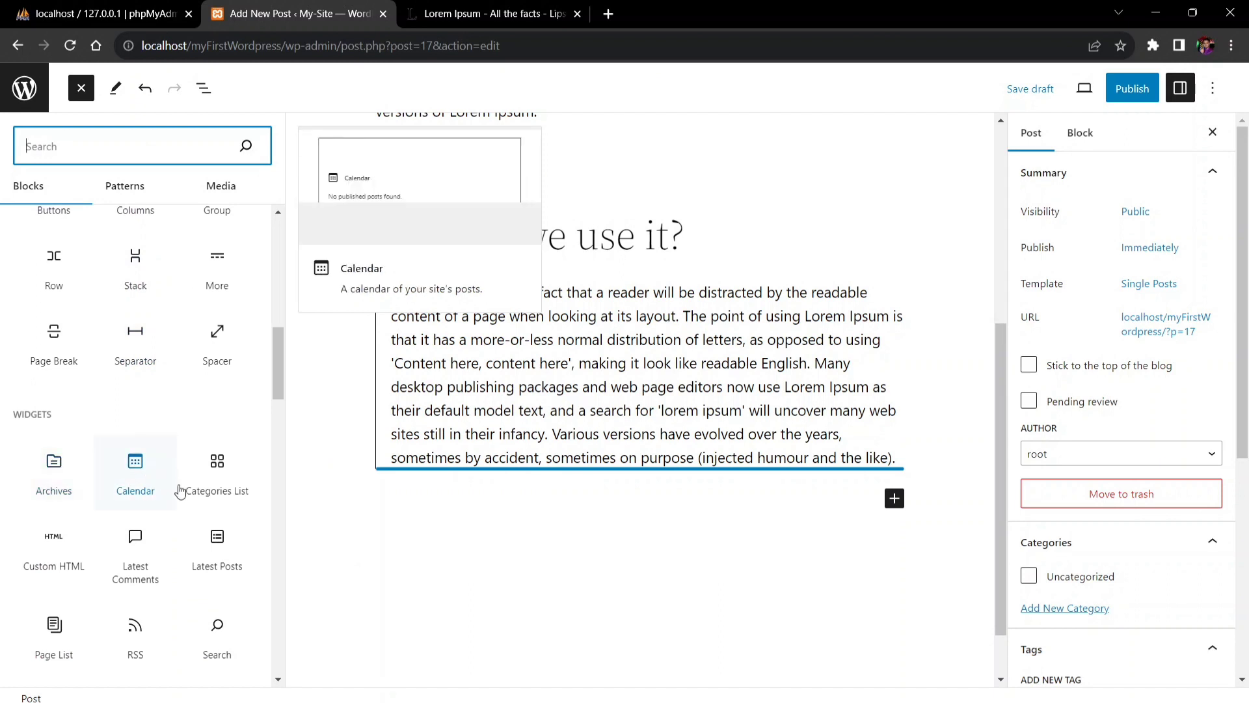
pyautogui.scroll(-1, 143, 592)
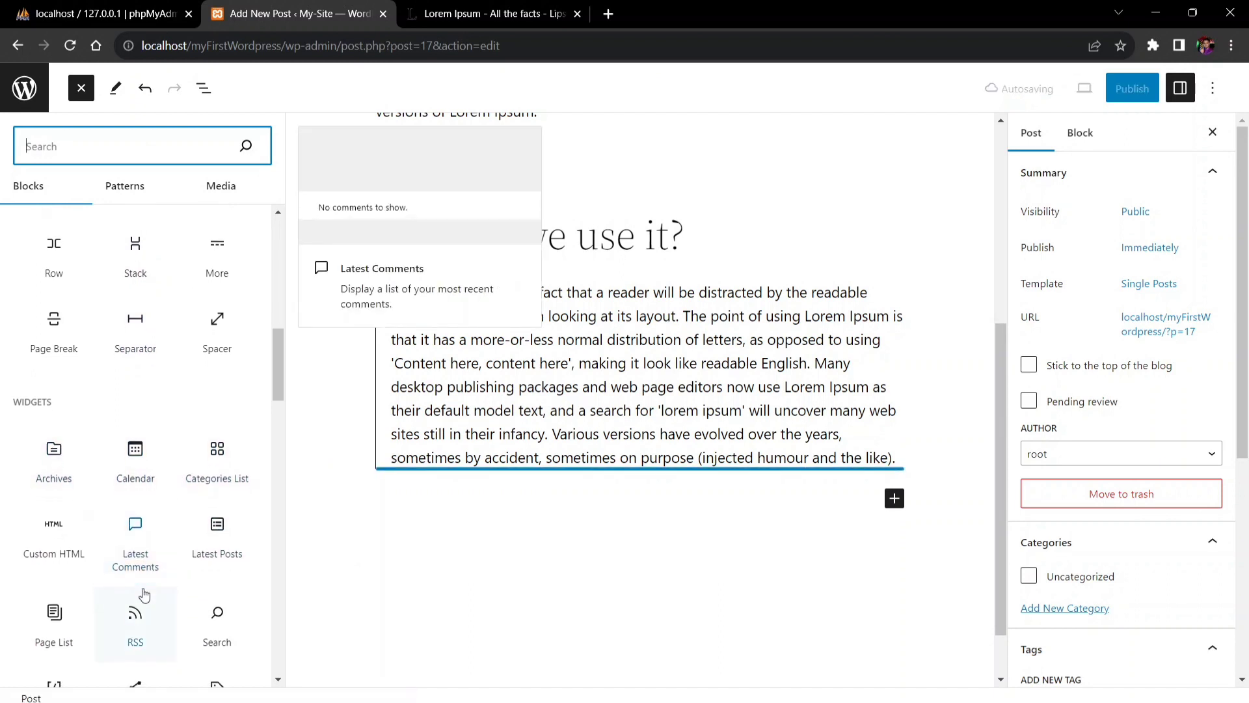
pyautogui.scroll(2, 145, 595)
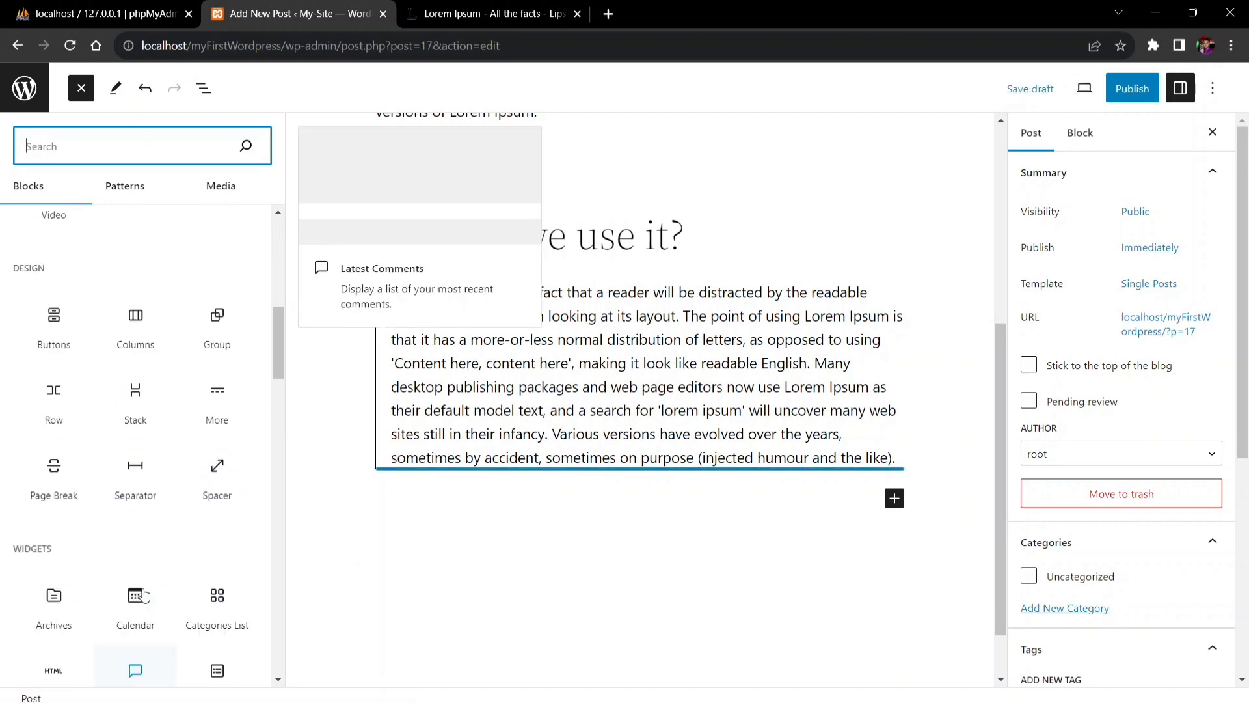
pyautogui.scroll(6, 143, 595)
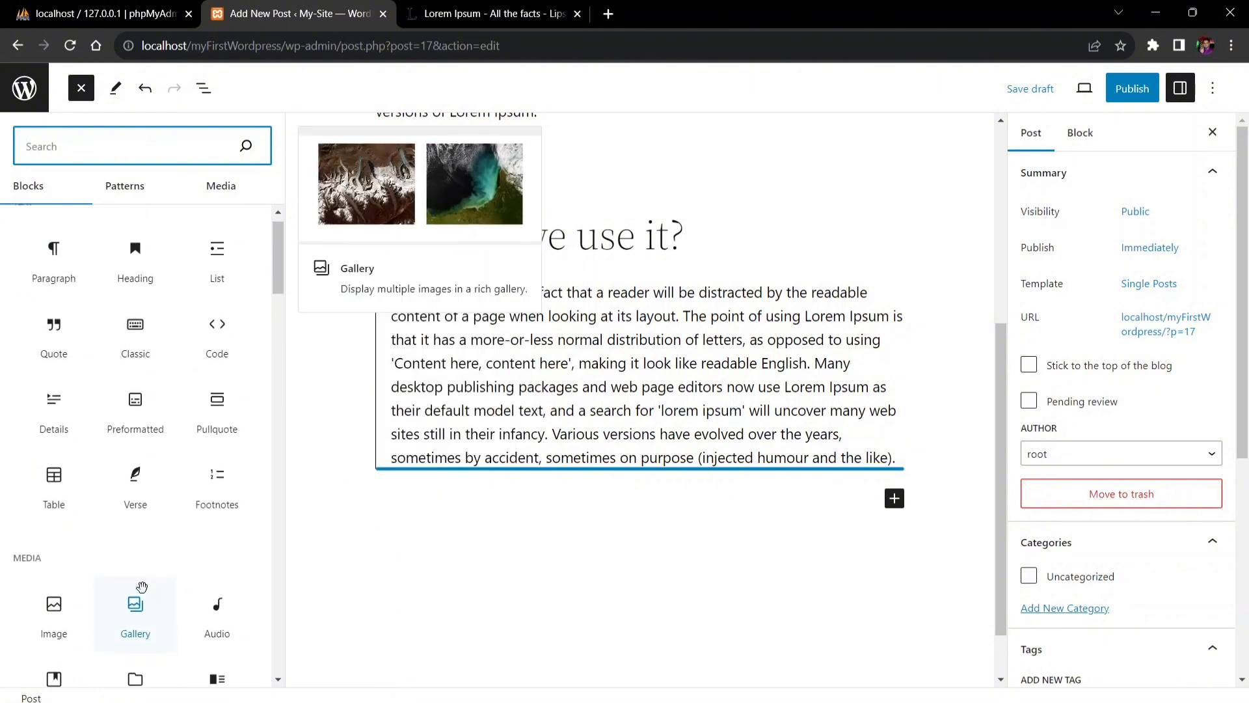
pyautogui.scroll(-10, 142, 589)
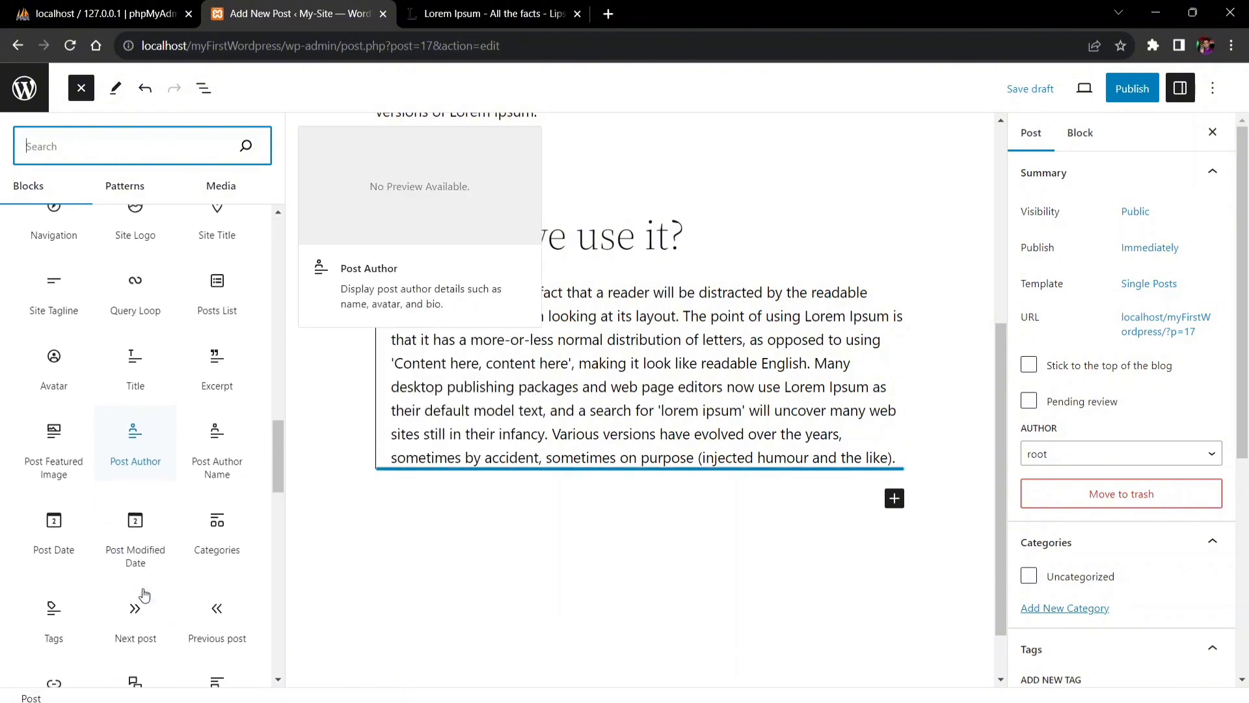
pyautogui.scroll(-3, 144, 593)
pyautogui.scroll(5, 142, 587)
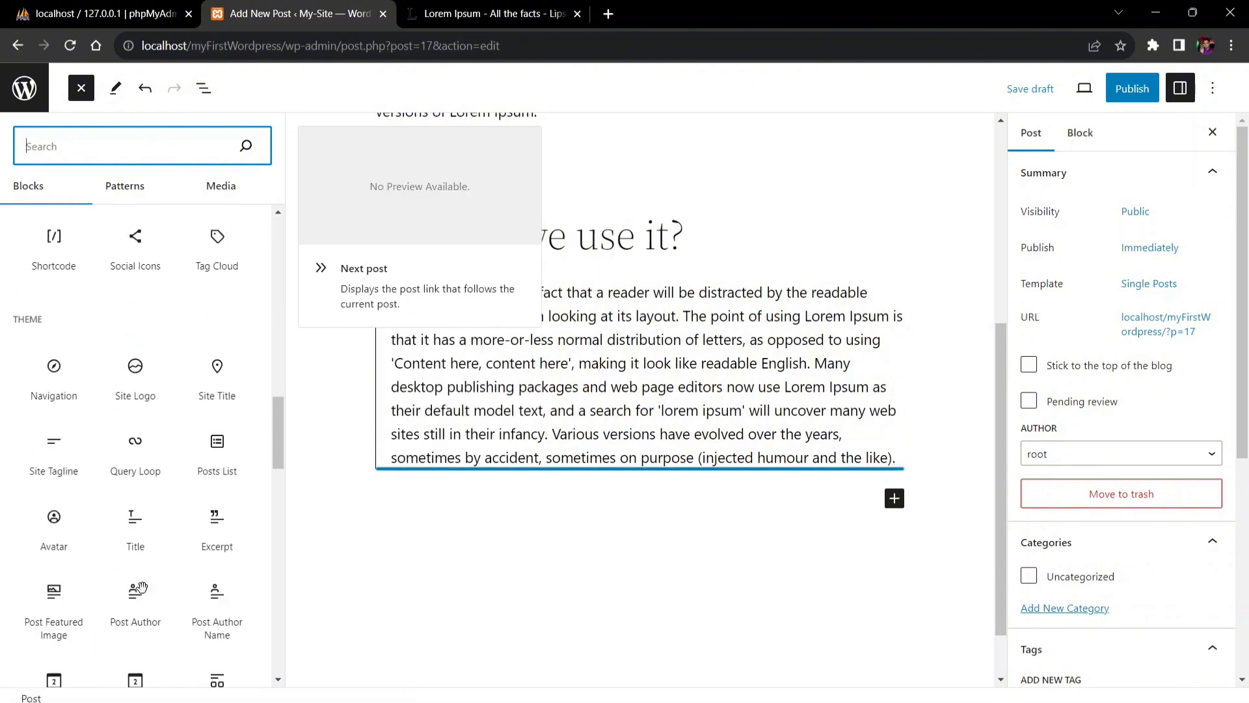
pyautogui.scroll(10, 141, 588)
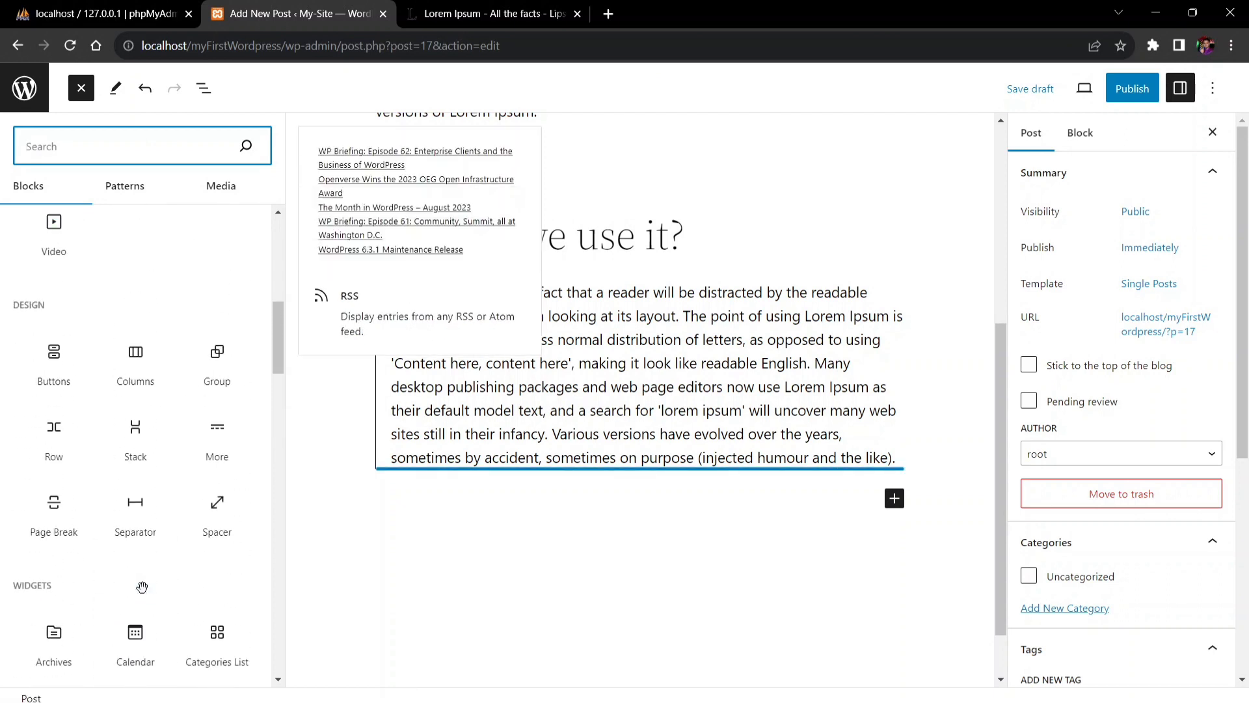
pyautogui.scroll(7, 142, 588)
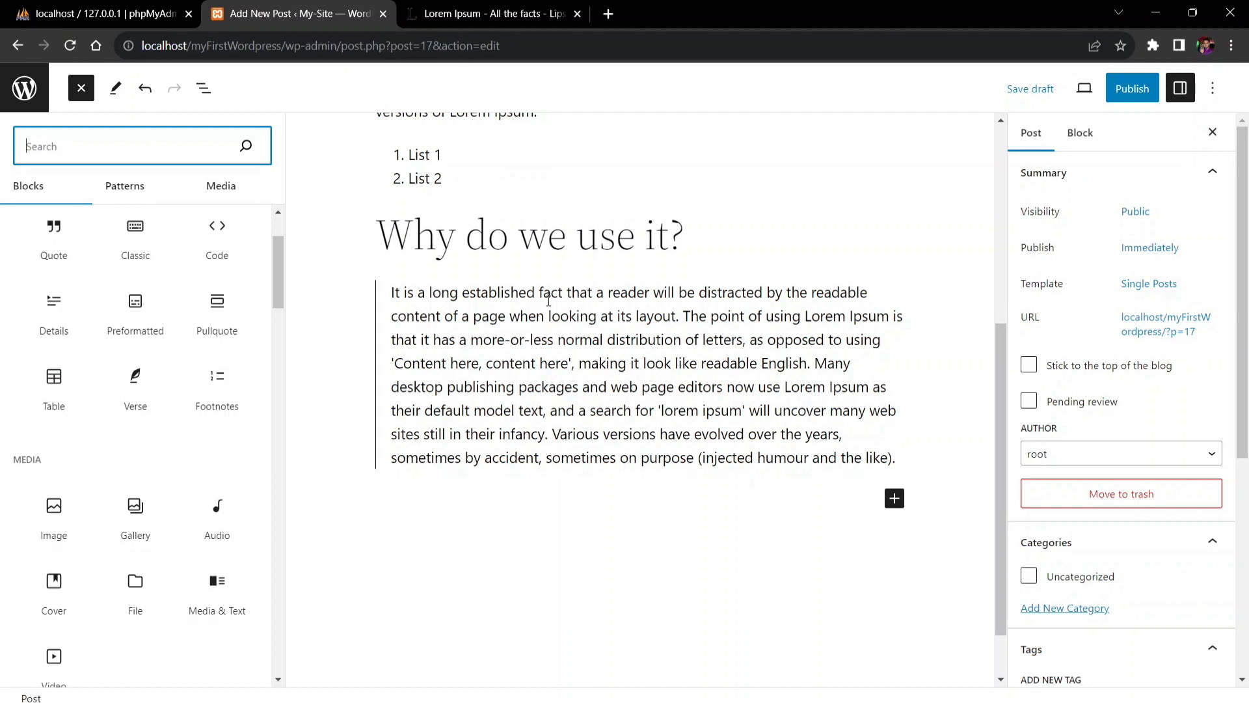
# Set the text color of the "Why do we use it?" heading to the custom red #B11212
pyautogui.click(458, 181)
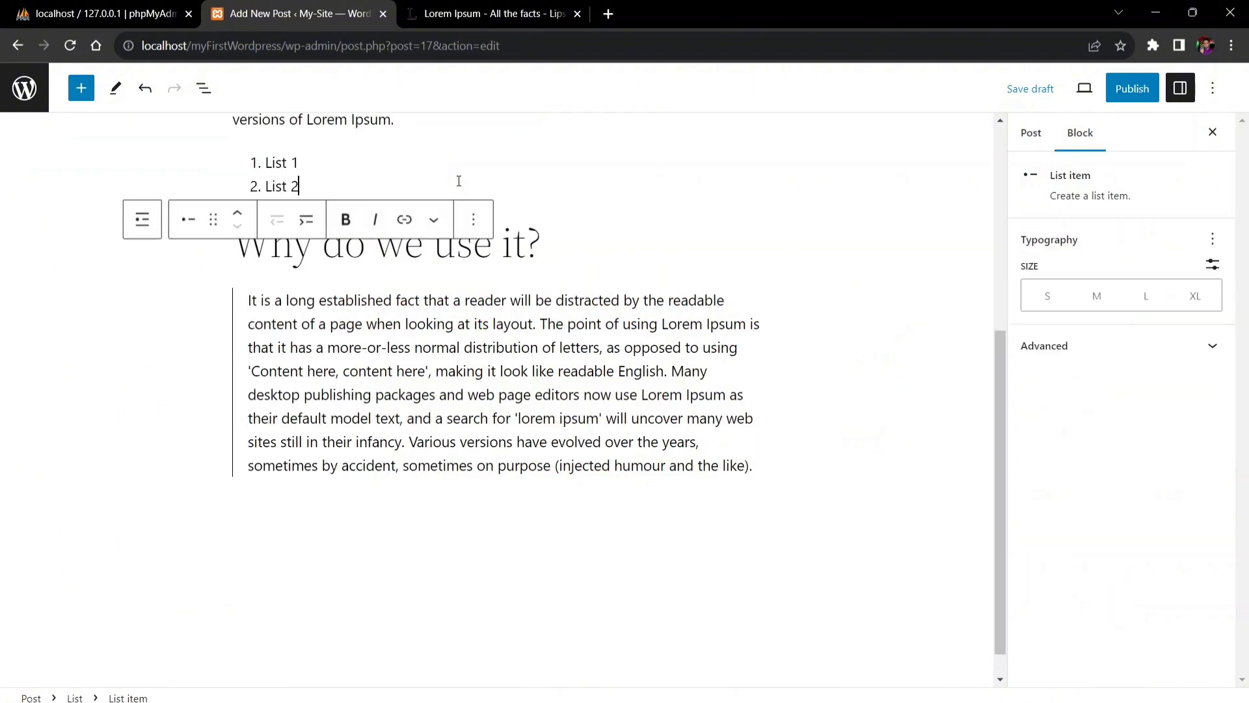
pyautogui.click(549, 299)
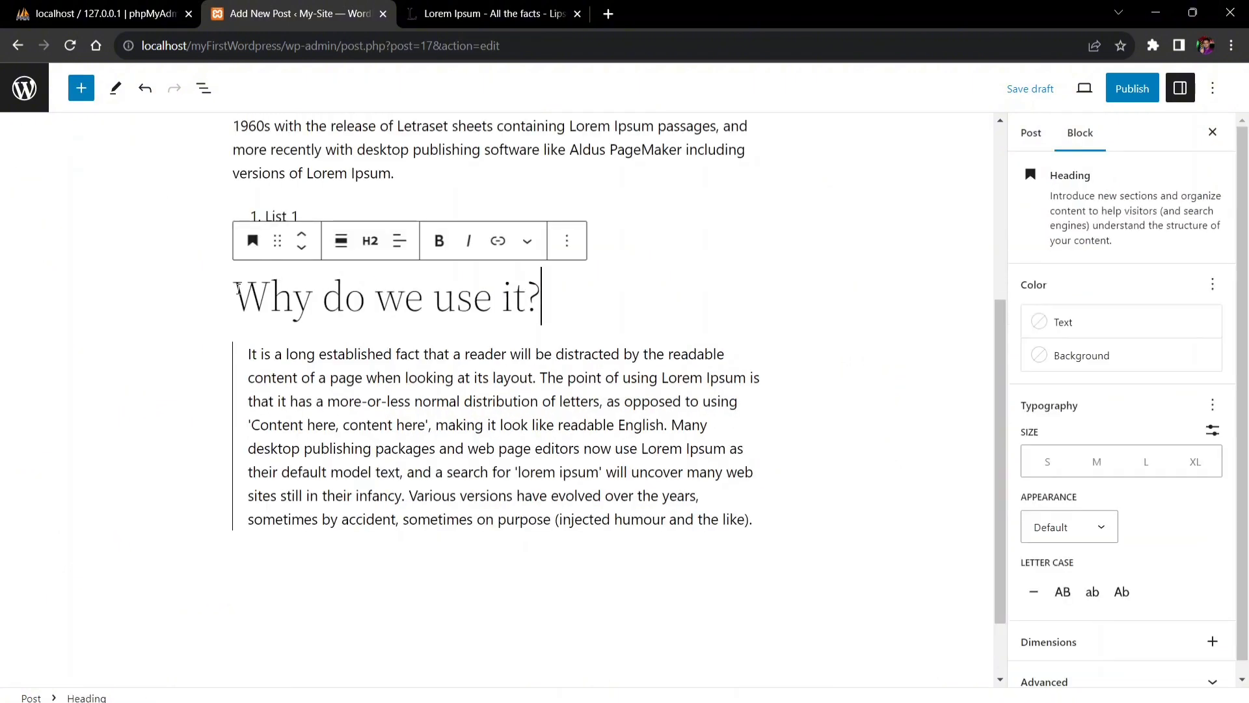
pyautogui.moveTo(237, 286); pyautogui.dragTo(542, 298)
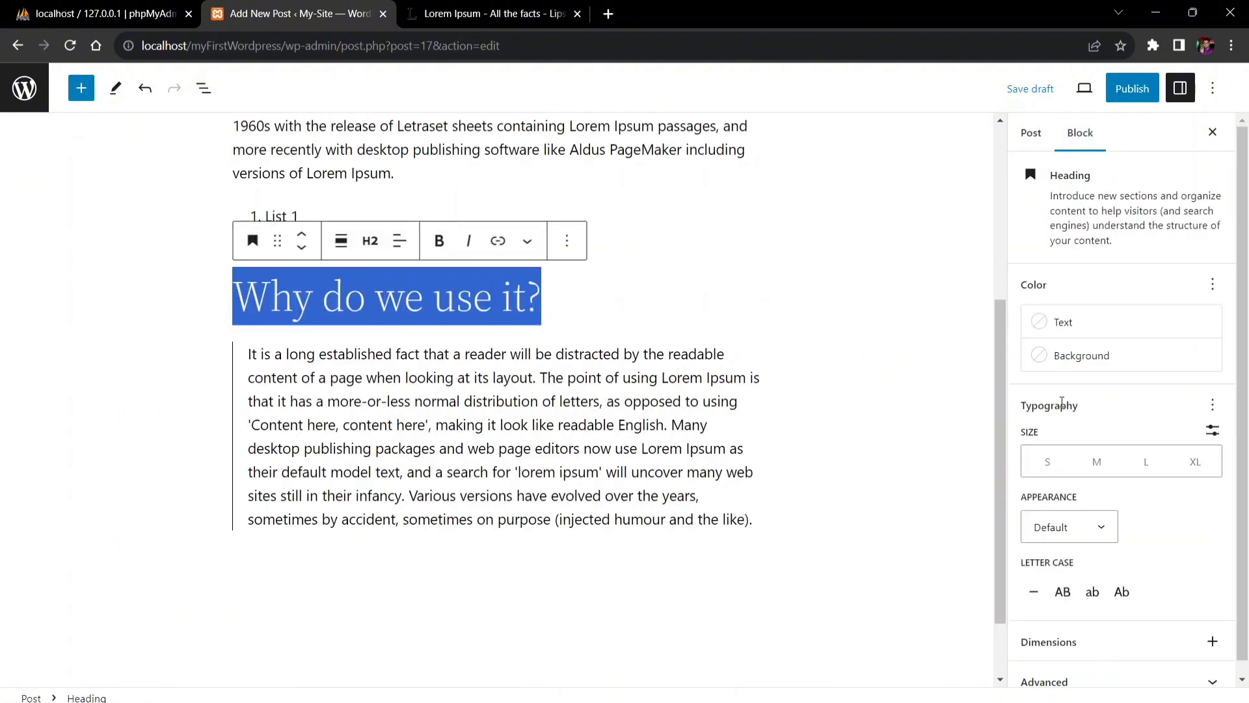
pyautogui.scroll(-1, 1062, 402)
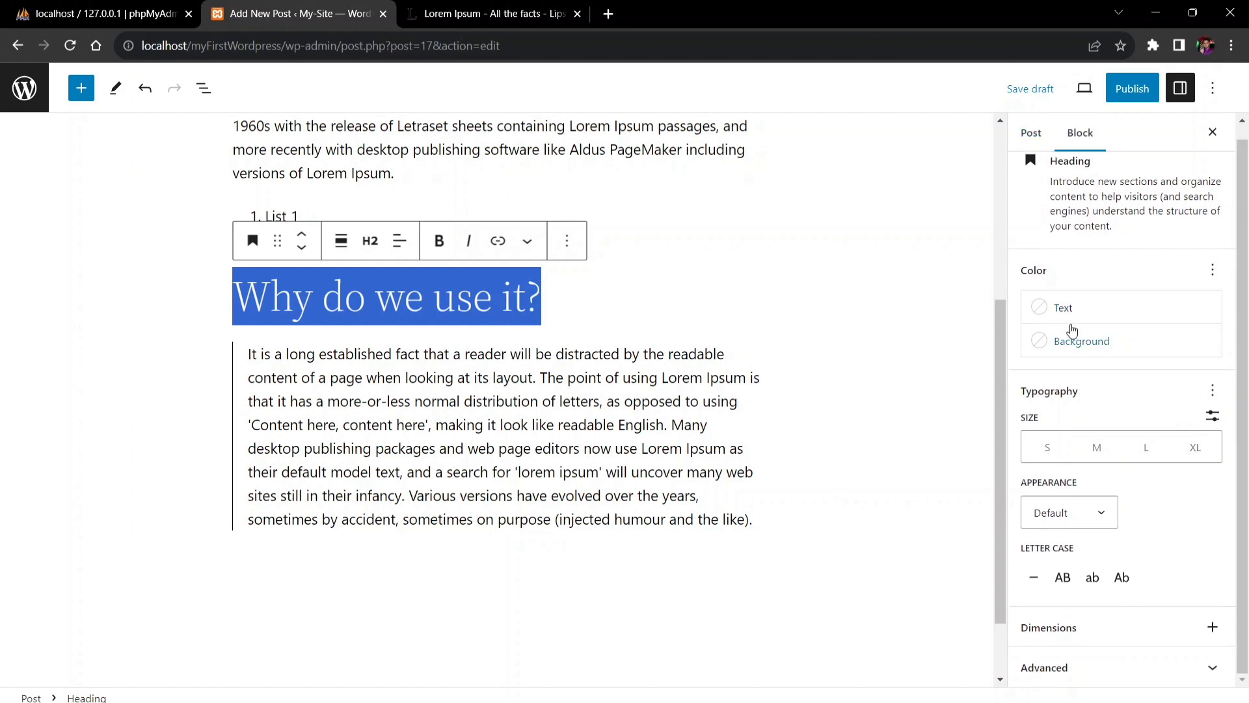
pyautogui.click(1098, 300)
pyautogui.click(1098, 301)
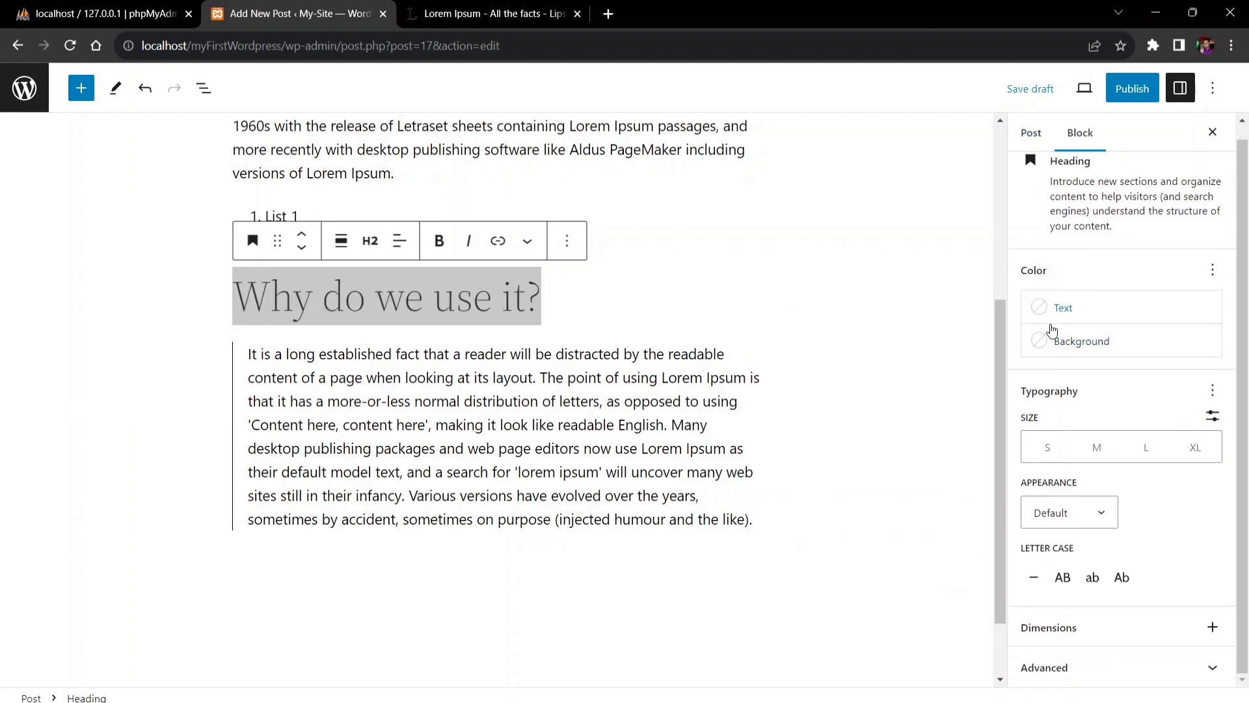
pyautogui.click(1077, 324)
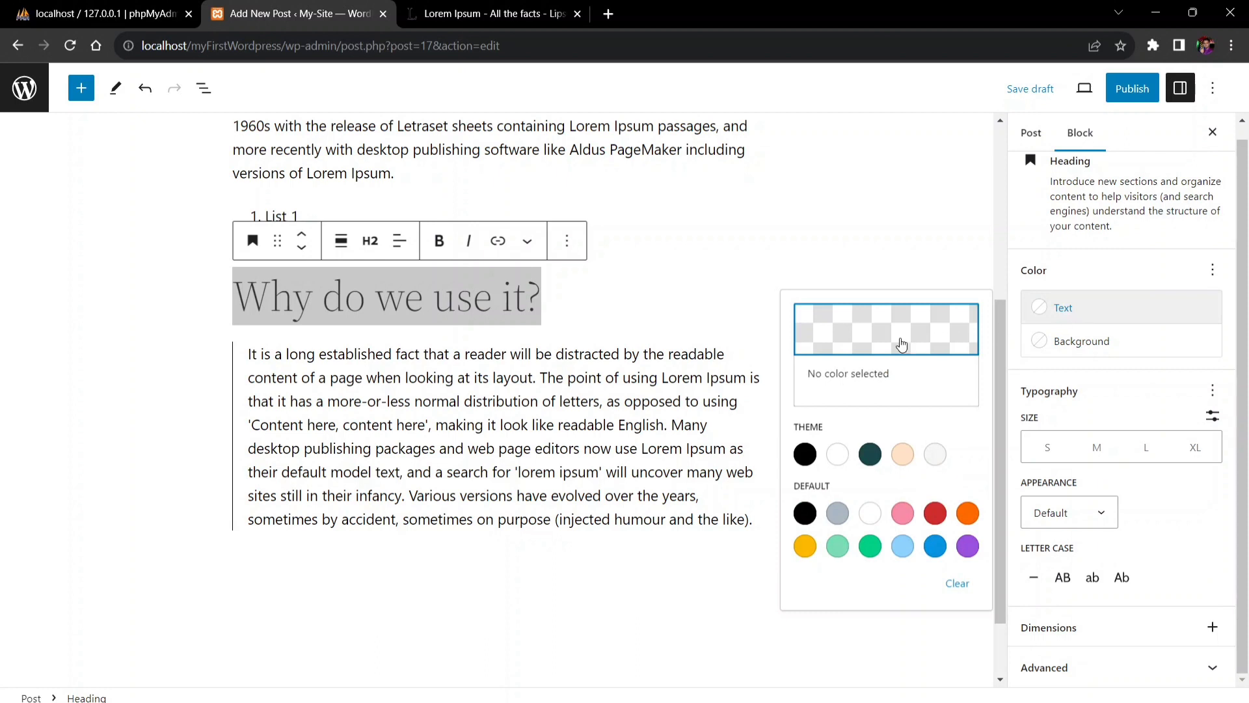
pyautogui.click(871, 335)
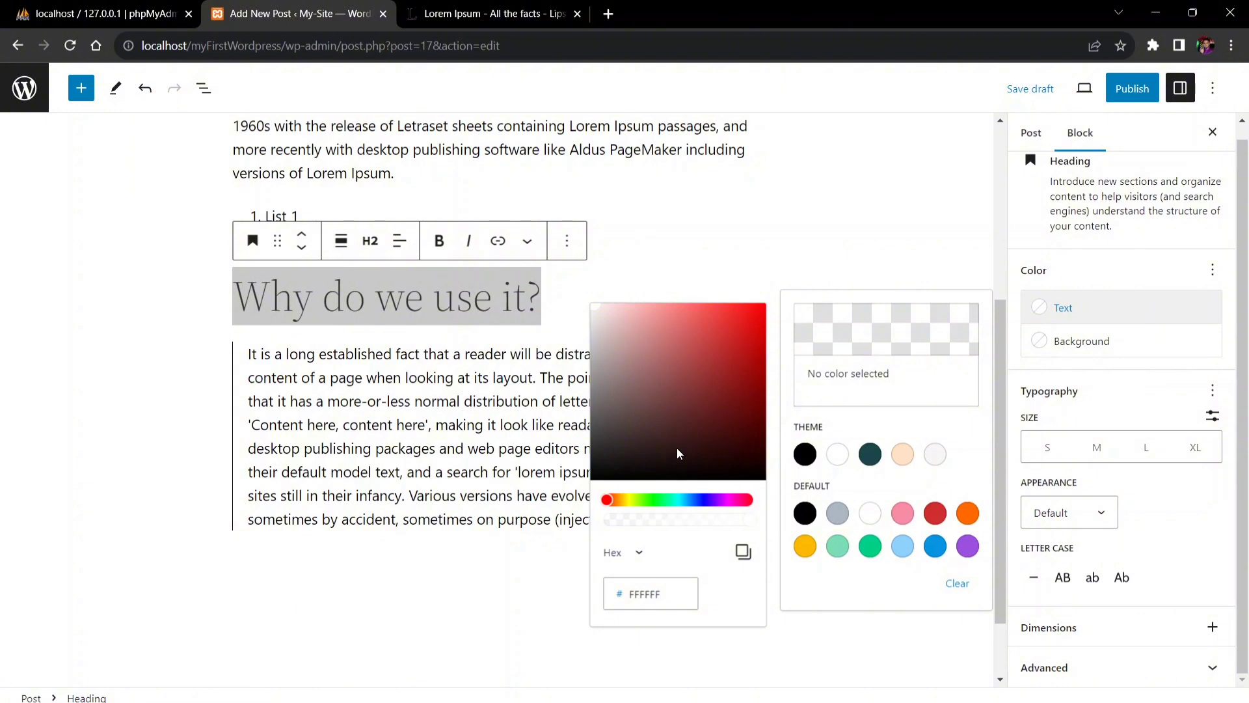
pyautogui.click(742, 373)
pyautogui.click(702, 500)
pyautogui.click(752, 349)
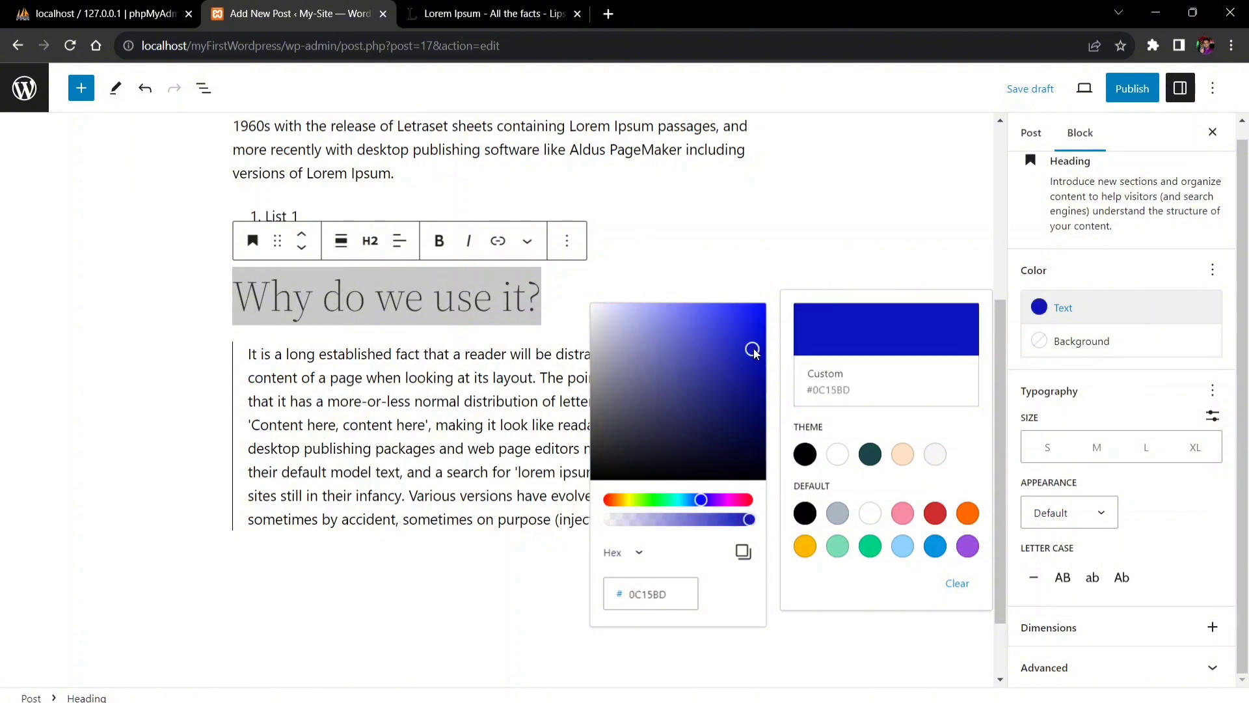
pyautogui.click(747, 357)
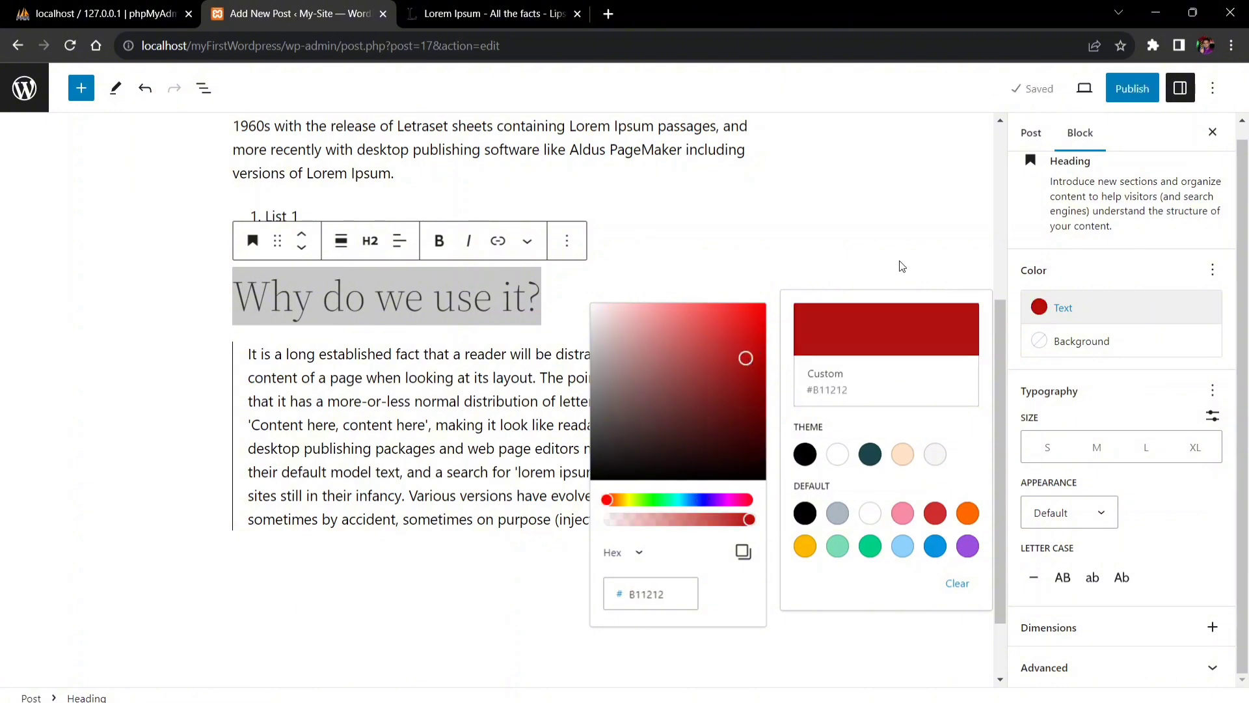
pyautogui.click(851, 260)
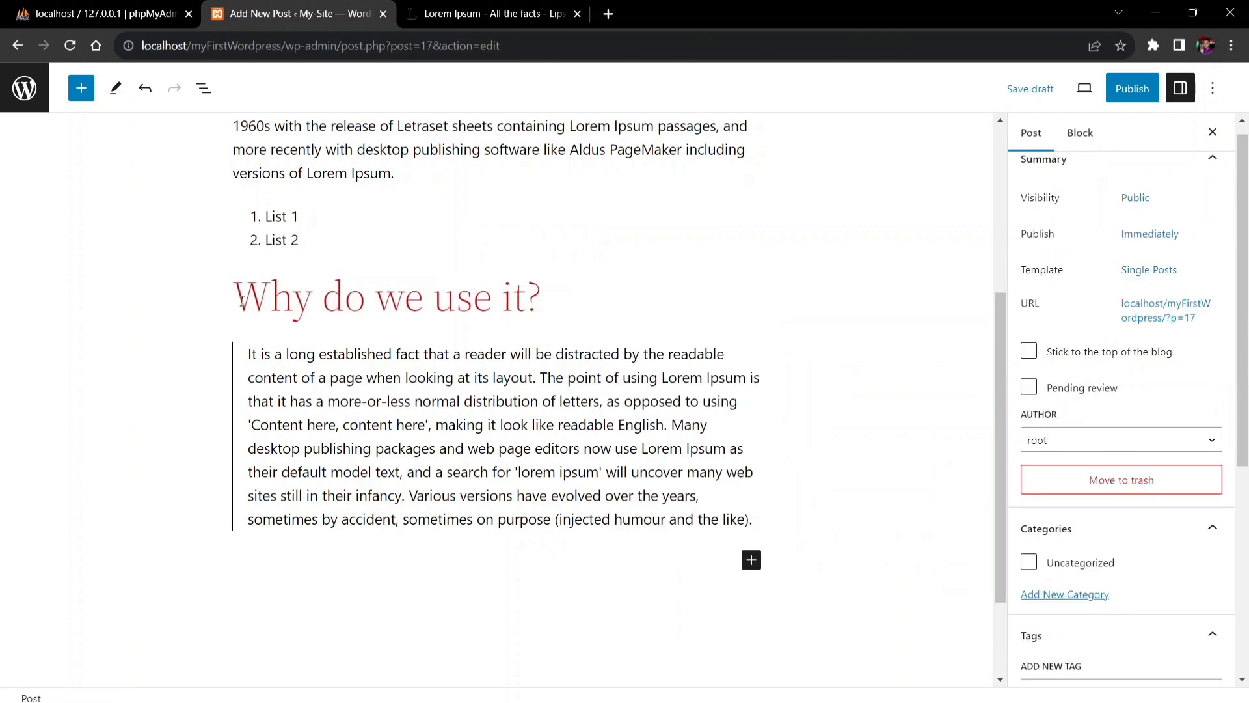
# Make the entire "Why do we use it?" heading bold
pyautogui.click(241, 301)
pyautogui.tripleClick(619, 291)
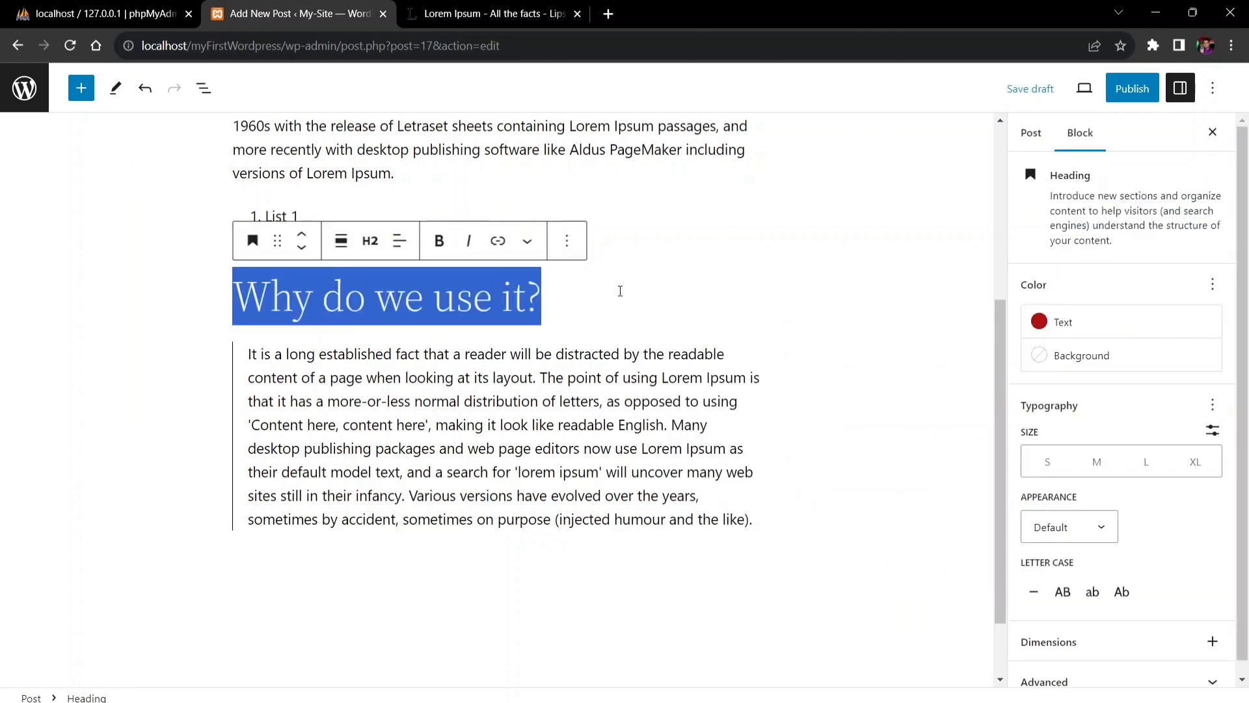
pyautogui.hotkey('ctrl', 'b')
pyautogui.click(569, 424)
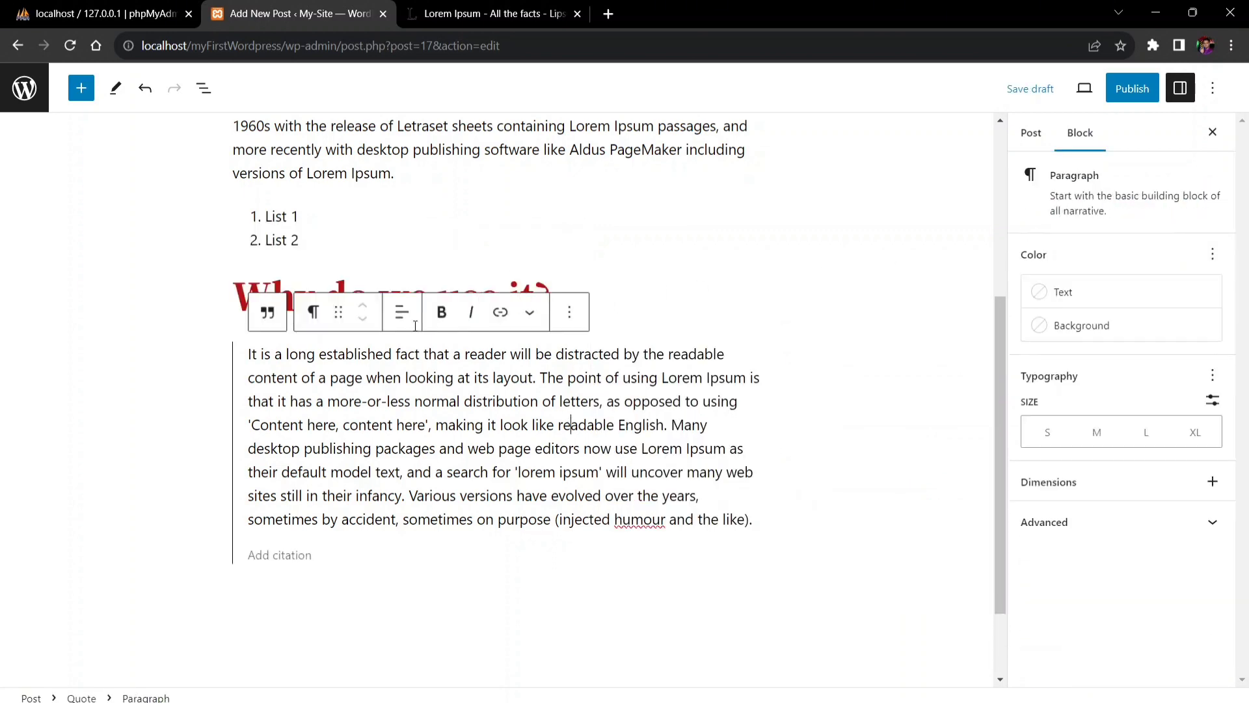
# Set the background of the "Why do we use it?" heading to white, #FFFFFF
pyautogui.click(603, 278)
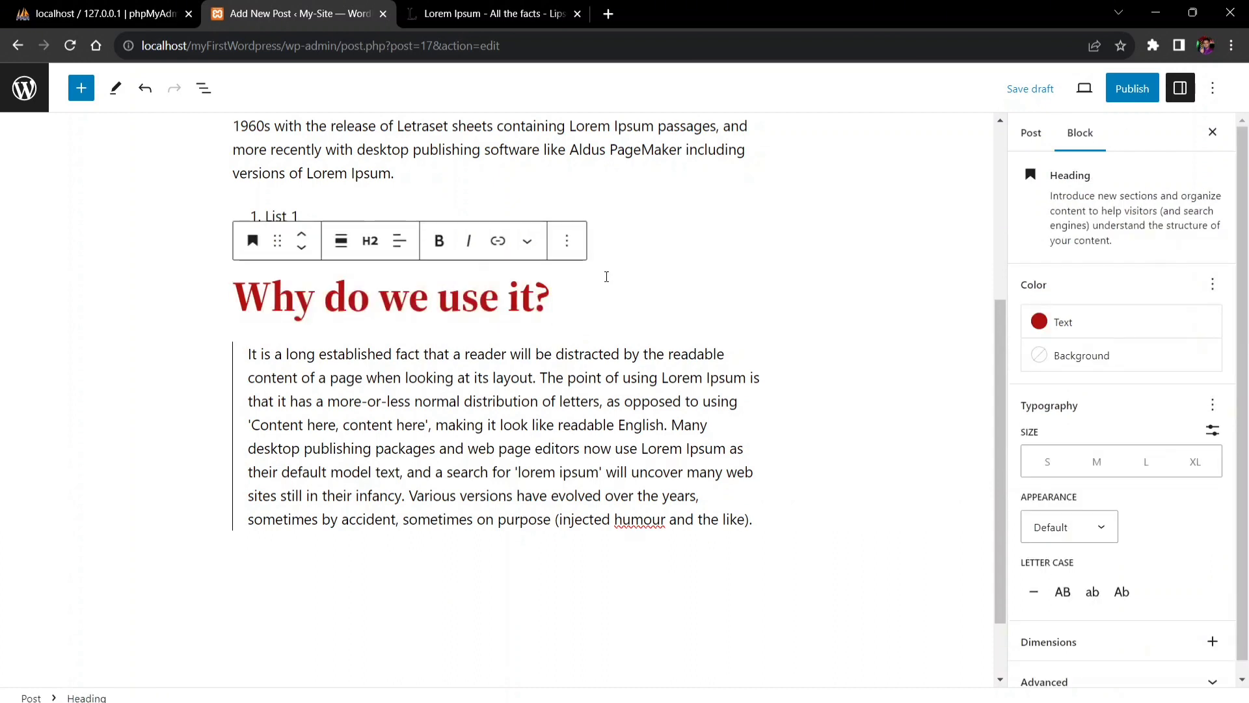
pyautogui.click(1082, 364)
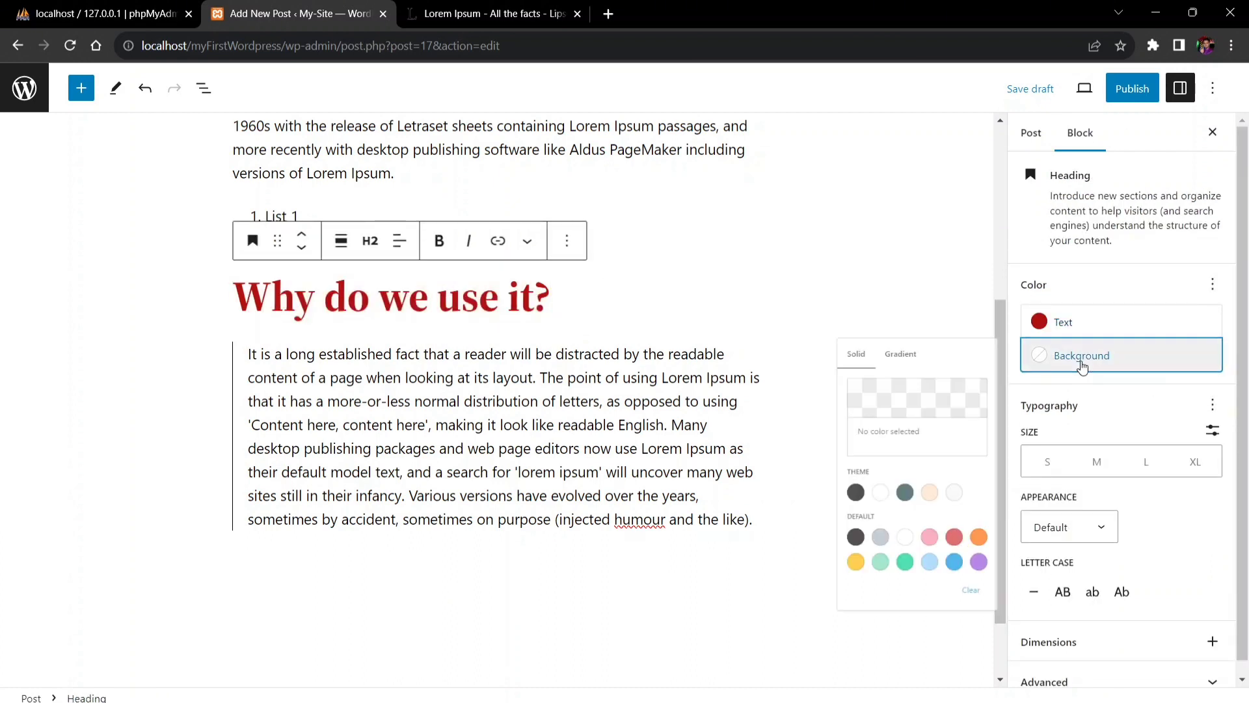
pyautogui.click(872, 430)
pyautogui.click(694, 368)
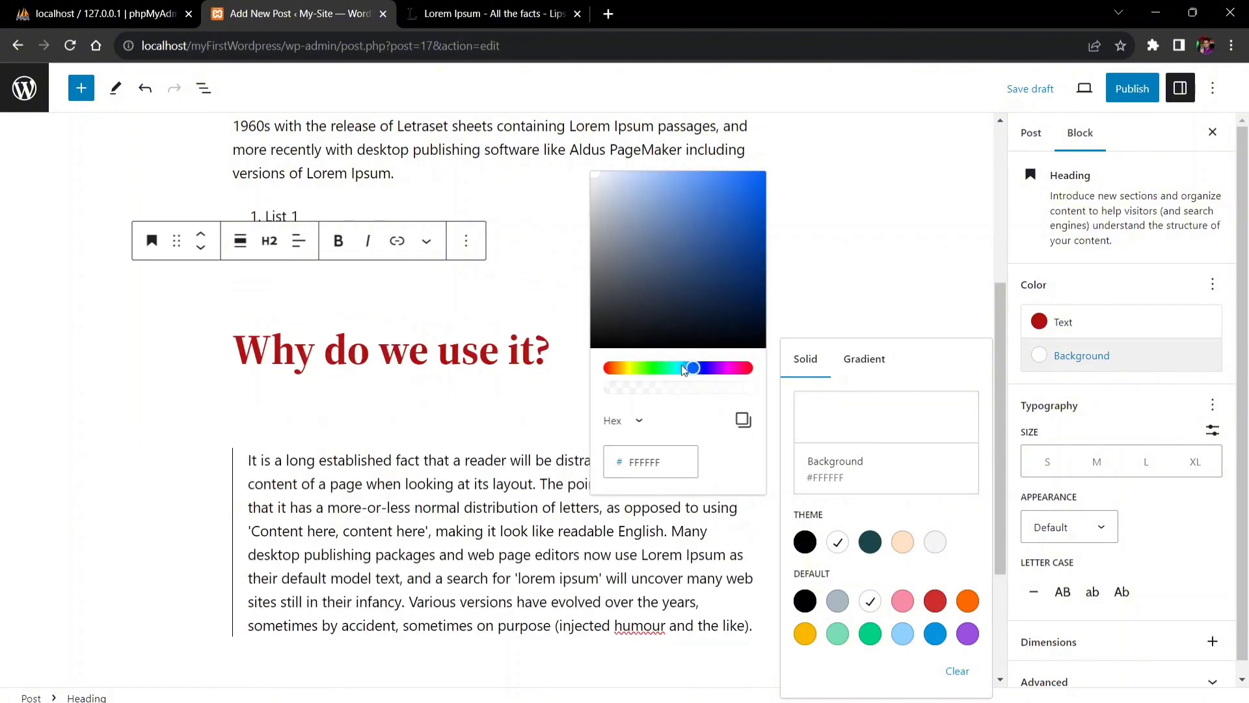
pyautogui.click(683, 368)
pyautogui.click(546, 351)
pyautogui.scroll(-1, 545, 351)
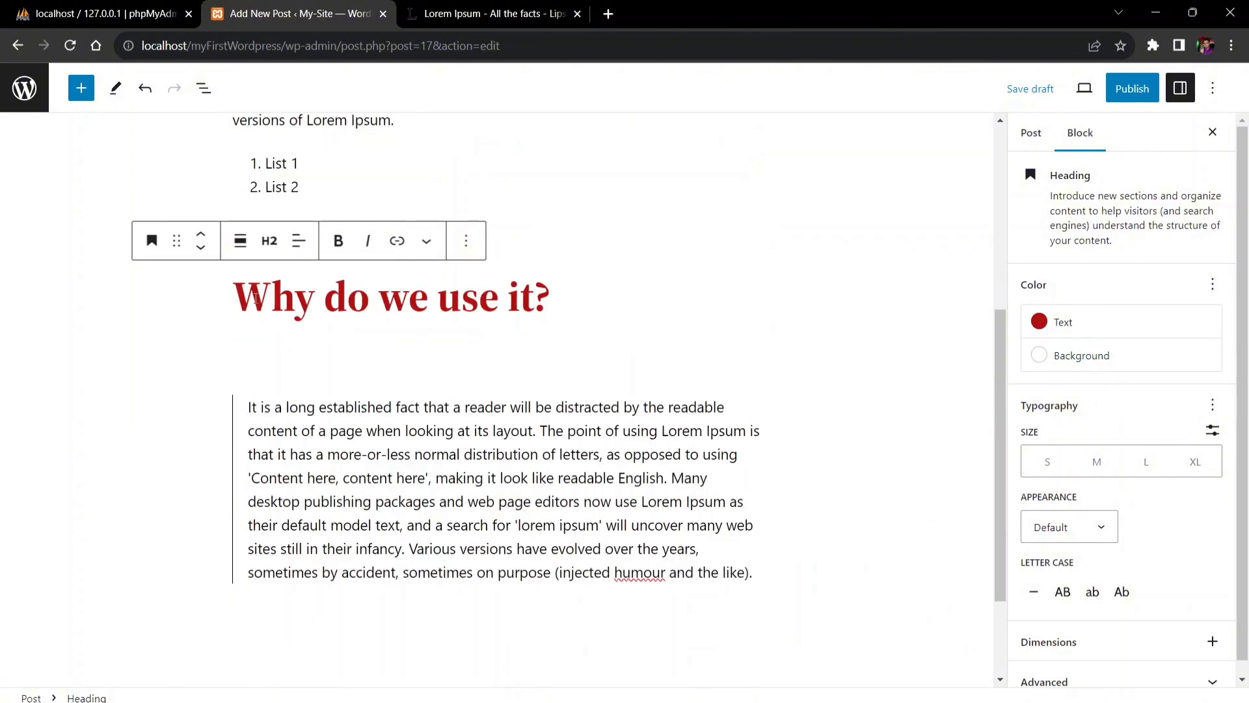
# Give the "Why do we use it?" heading a custom muted slate-blue background color
pyautogui.hotkey('ctrl', 'a')
pyautogui.click(1068, 363)
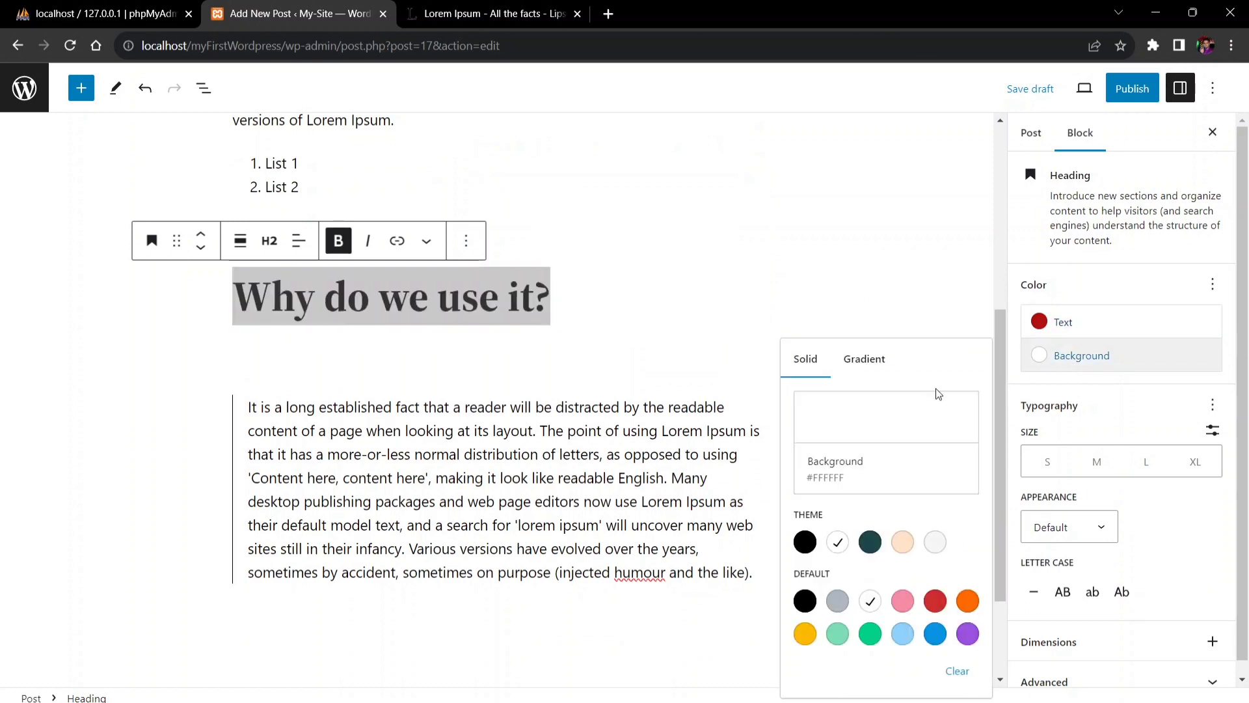
pyautogui.click(854, 409)
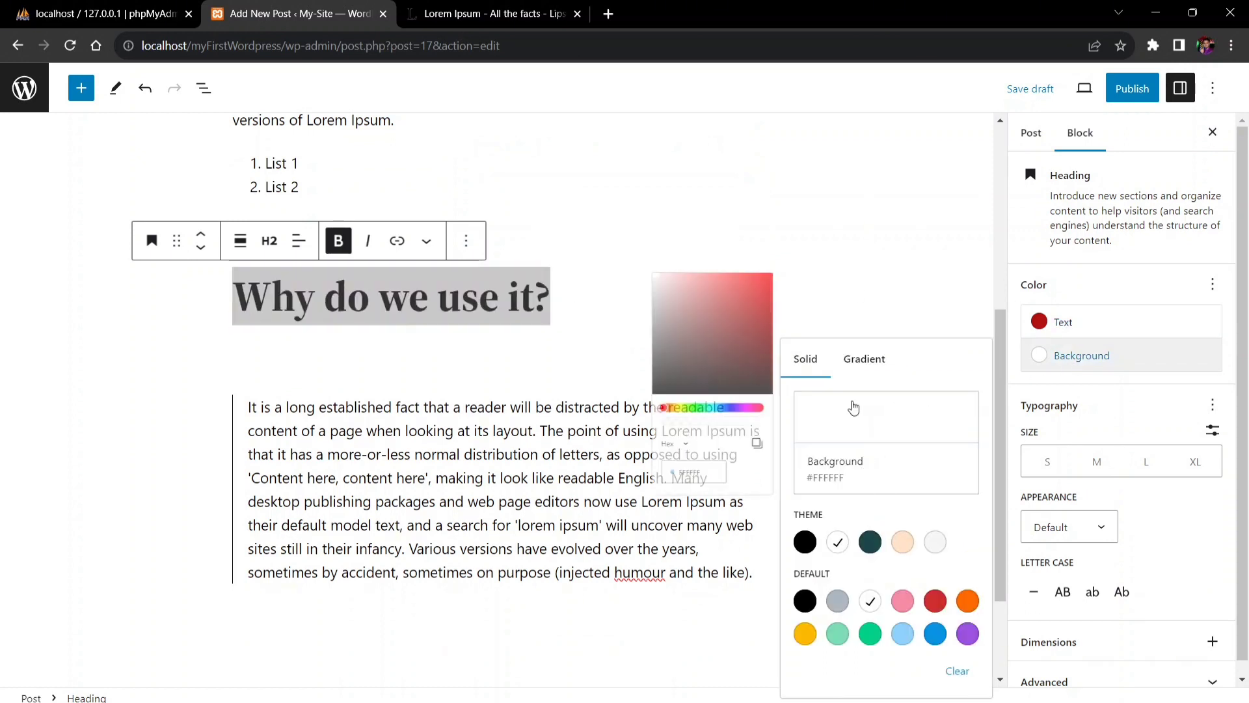
pyautogui.click(657, 261)
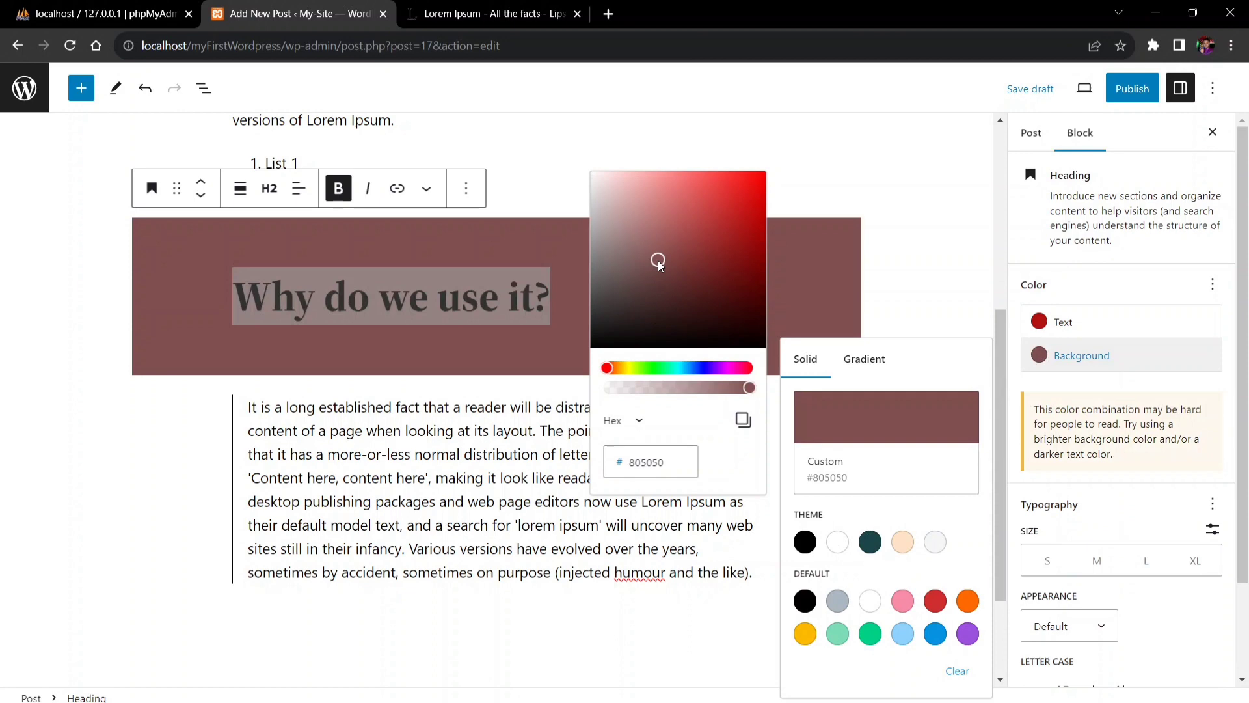
pyautogui.click(687, 369)
pyautogui.click(532, 407)
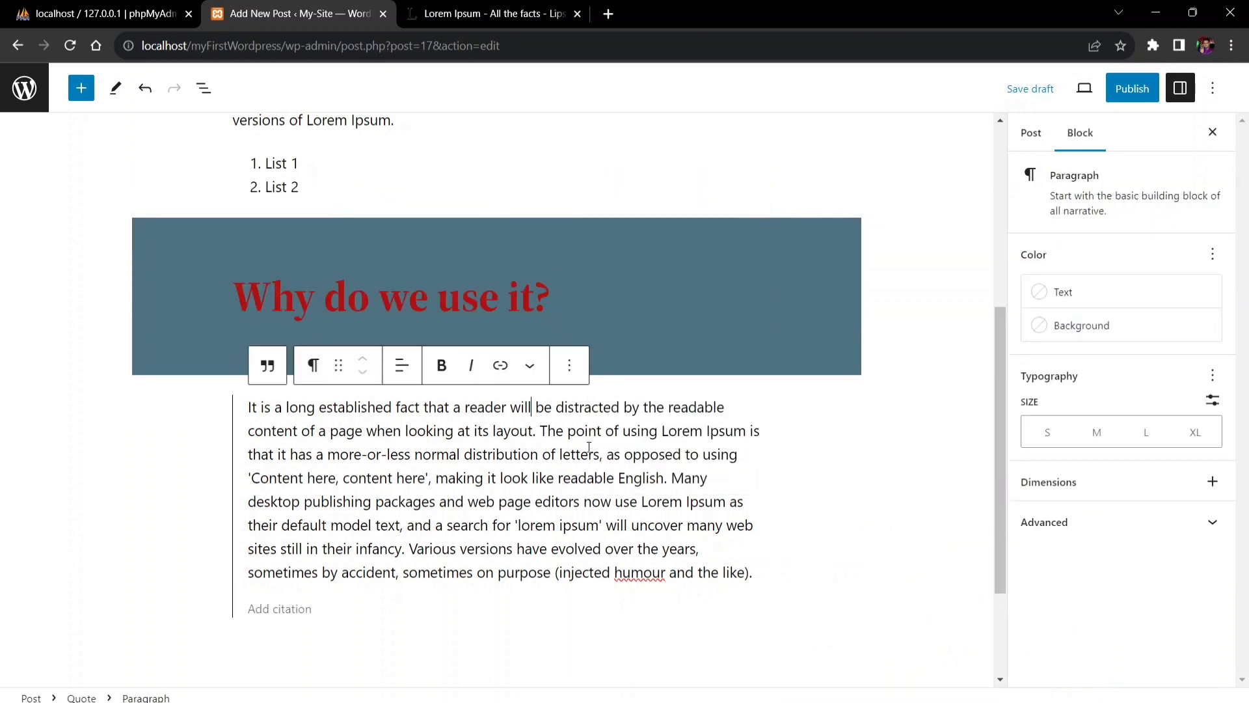
# Change the text color of the "Why do we use it?" heading to the default color Cyan bluish gray
pyautogui.click(552, 307)
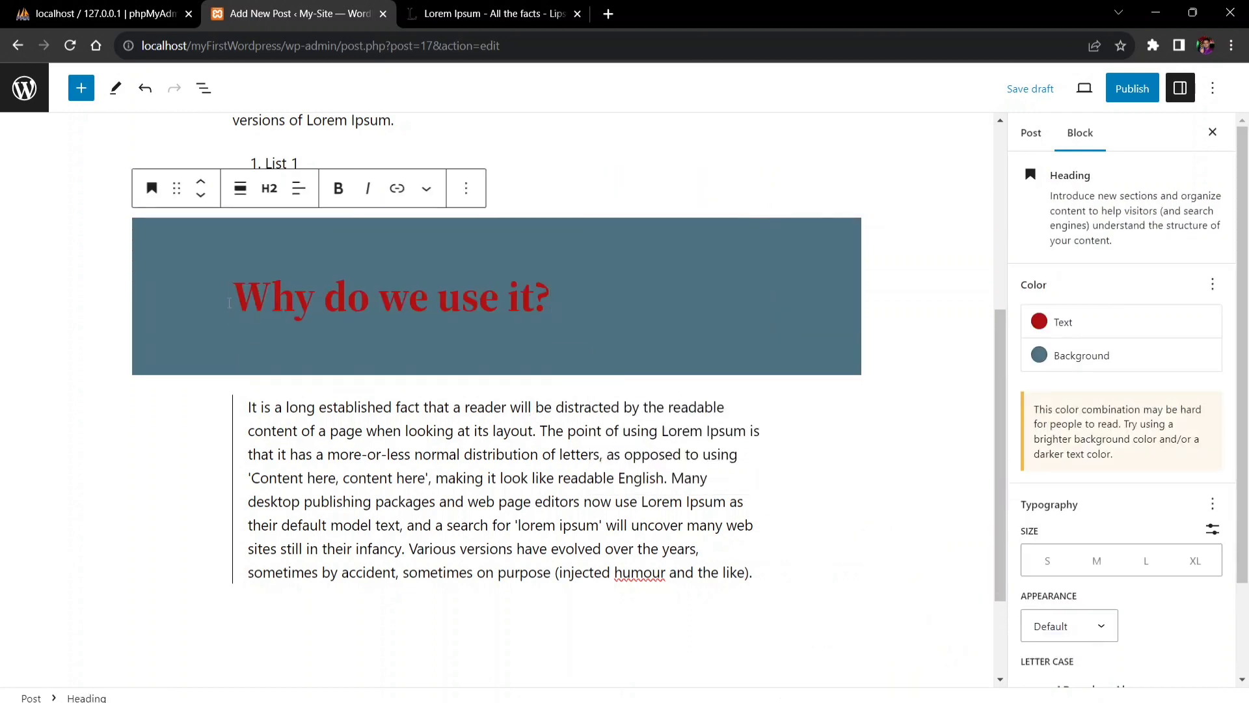
pyautogui.moveTo(229, 303); pyautogui.dragTo(551, 300)
pyautogui.click(1046, 323)
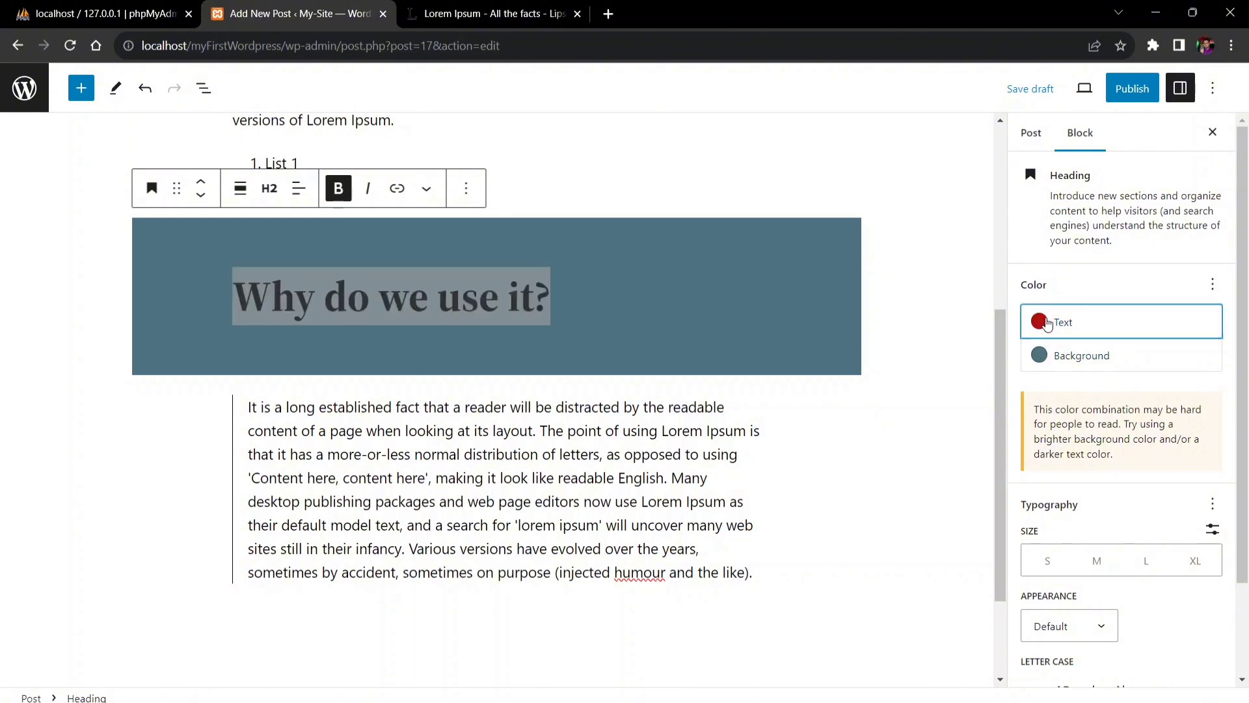
pyautogui.click(837, 528)
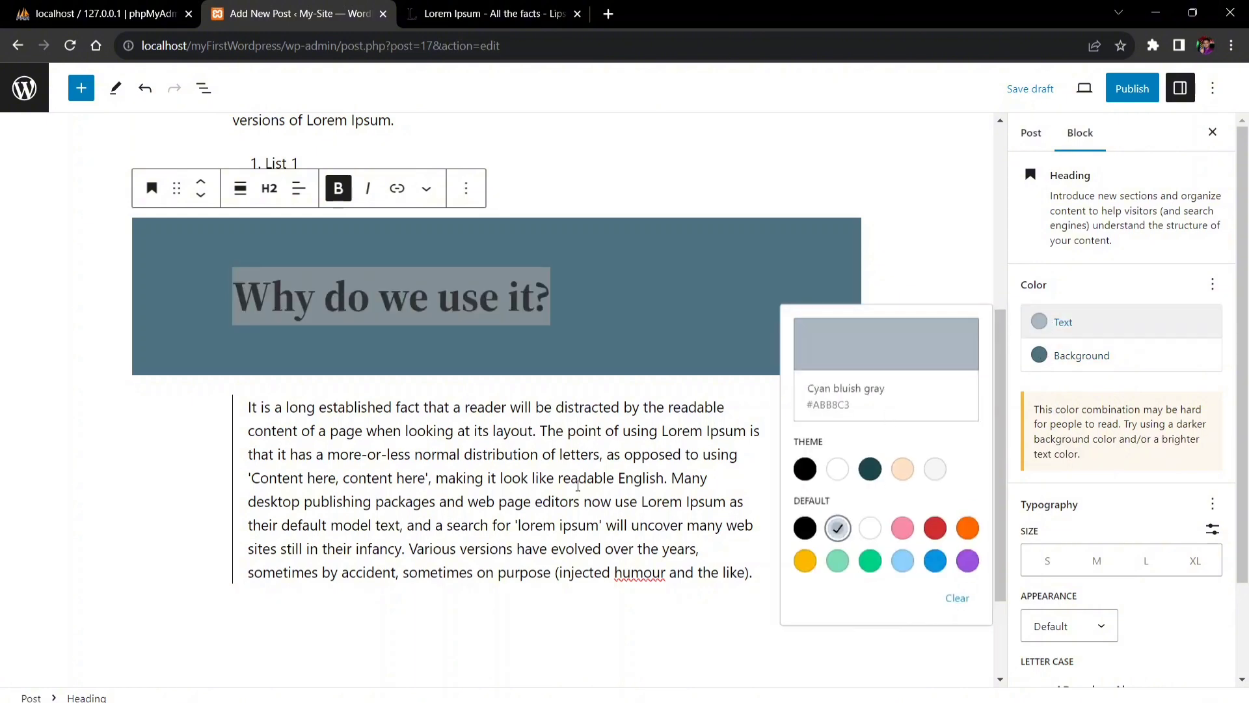
pyautogui.click(488, 463)
pyautogui.scroll(-1, 695, 473)
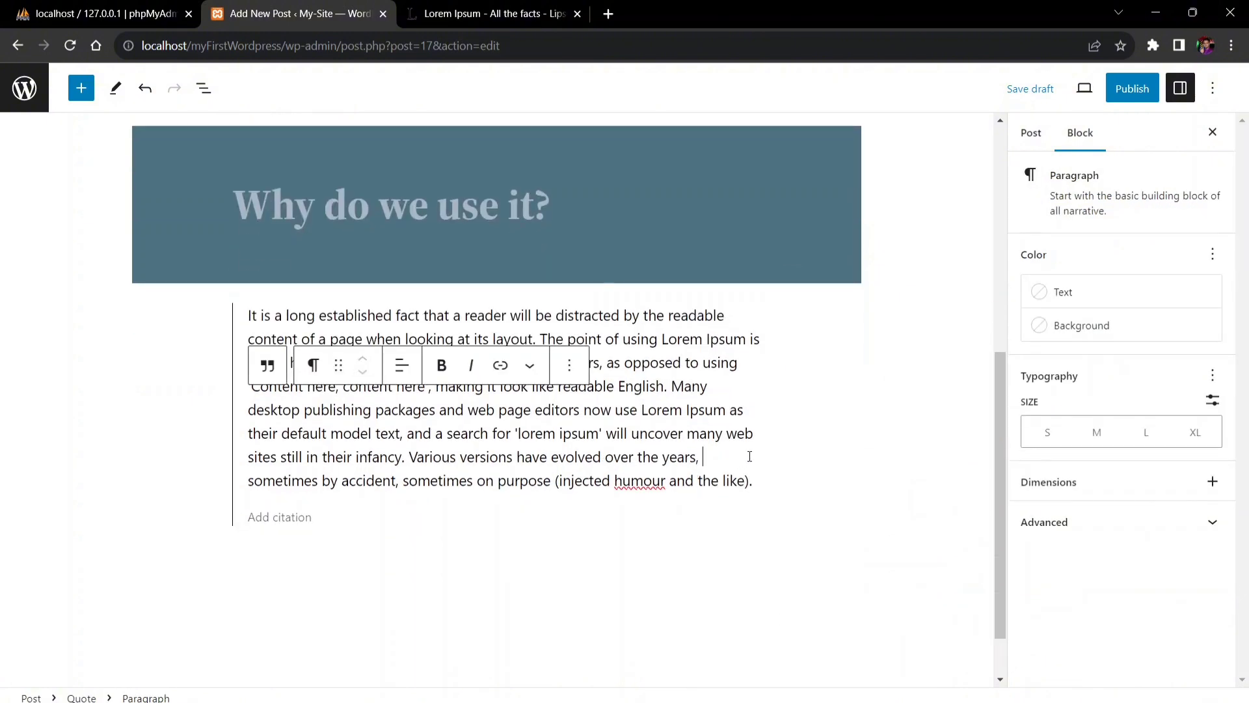
pyautogui.click(747, 457)
pyautogui.tripleClick(535, 214)
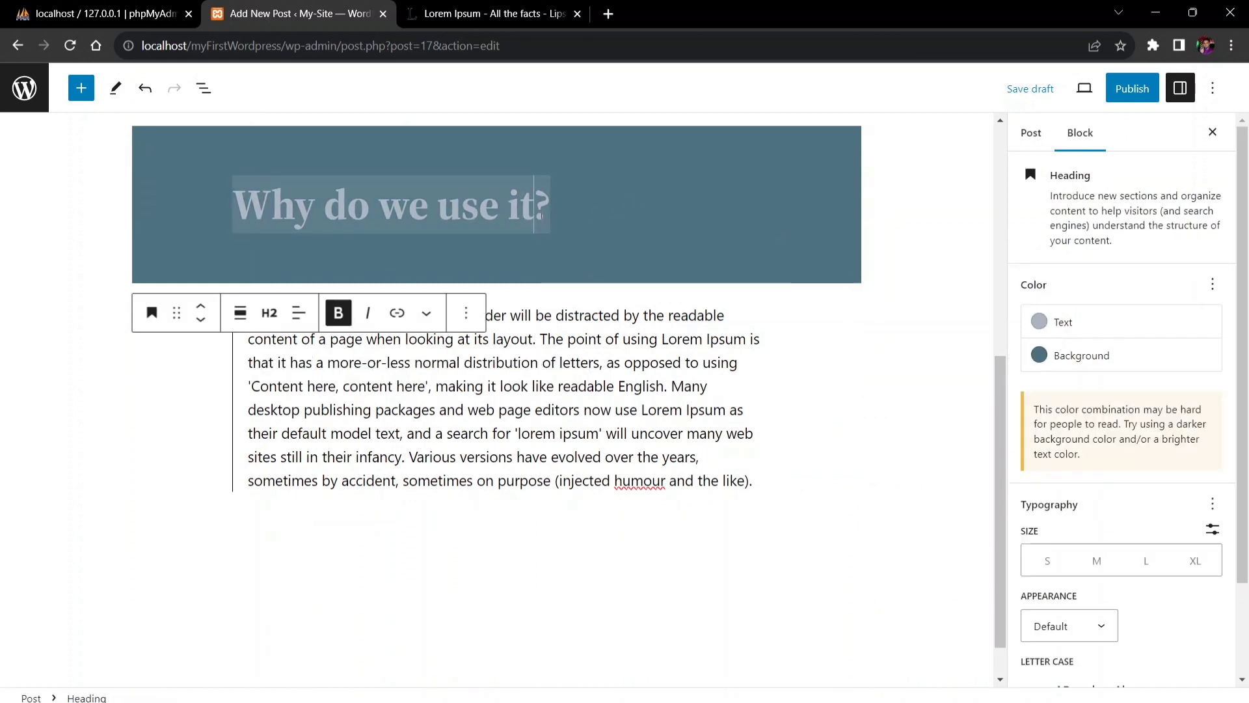
pyautogui.click(603, 386)
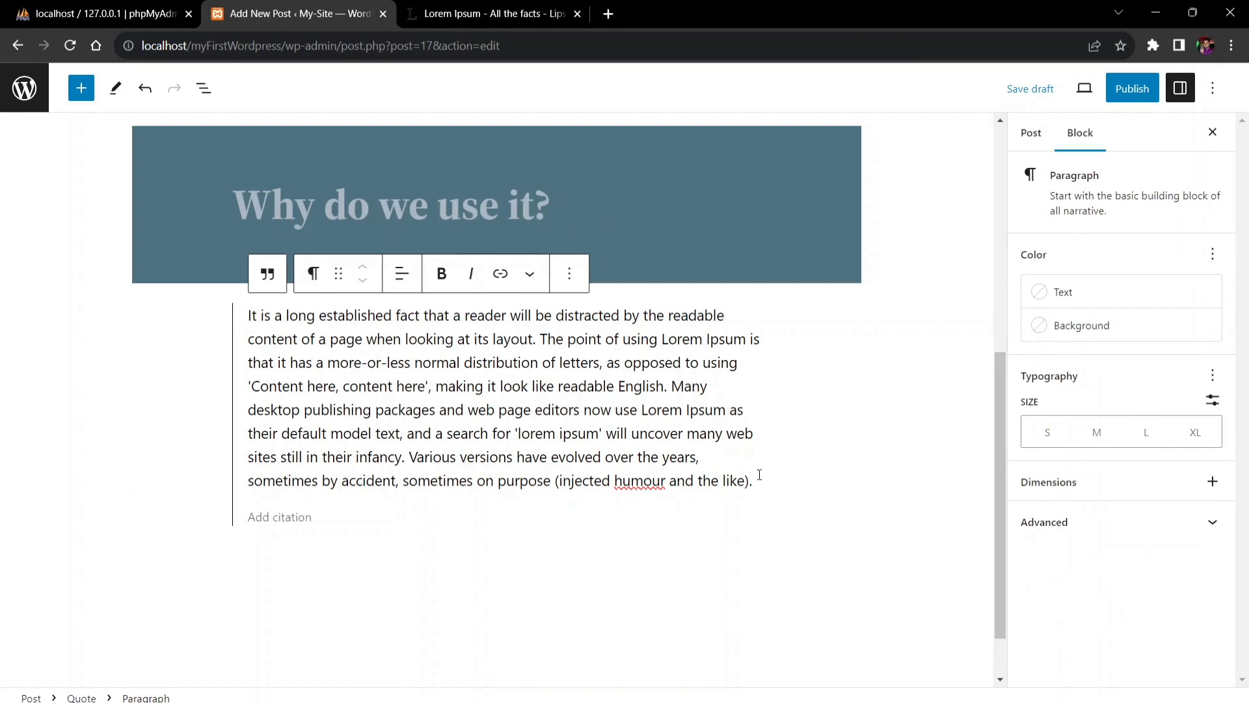
# Try the Medium, Large and Extra Large text sizes on the quoted paragraph under "Why do we use it?", and set it to Small
pyautogui.tripleClick(248, 317)
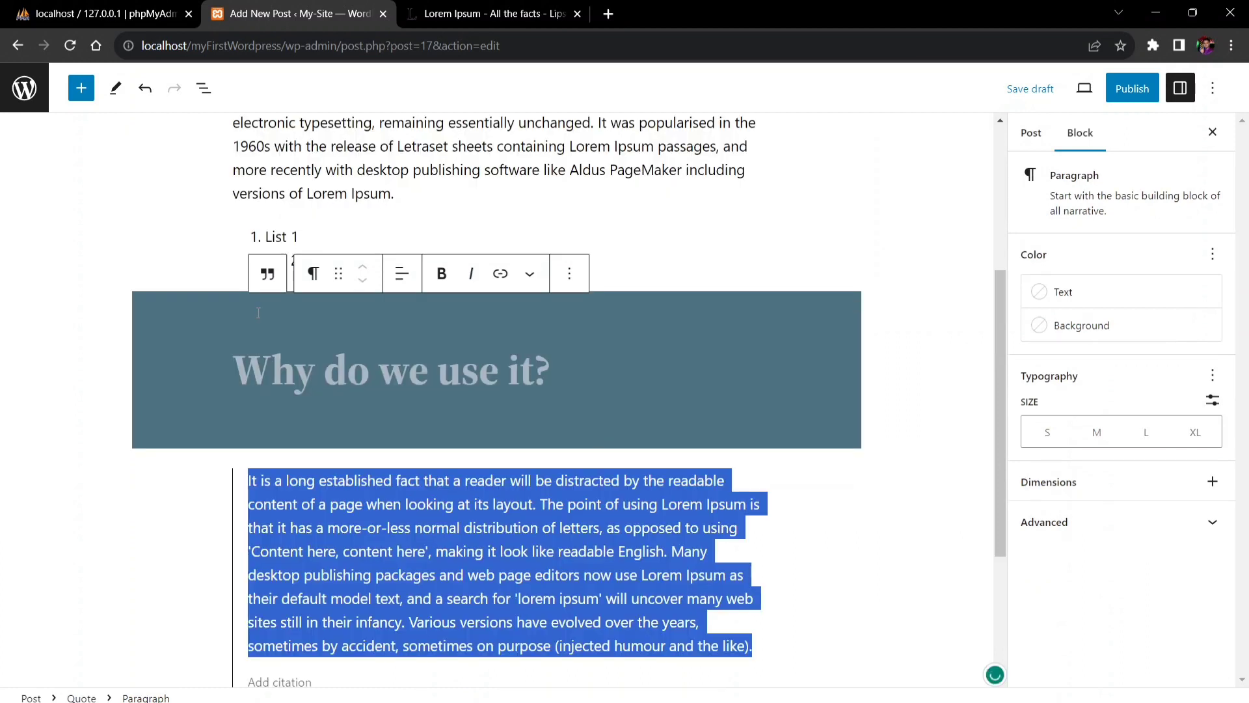
pyautogui.click(1093, 432)
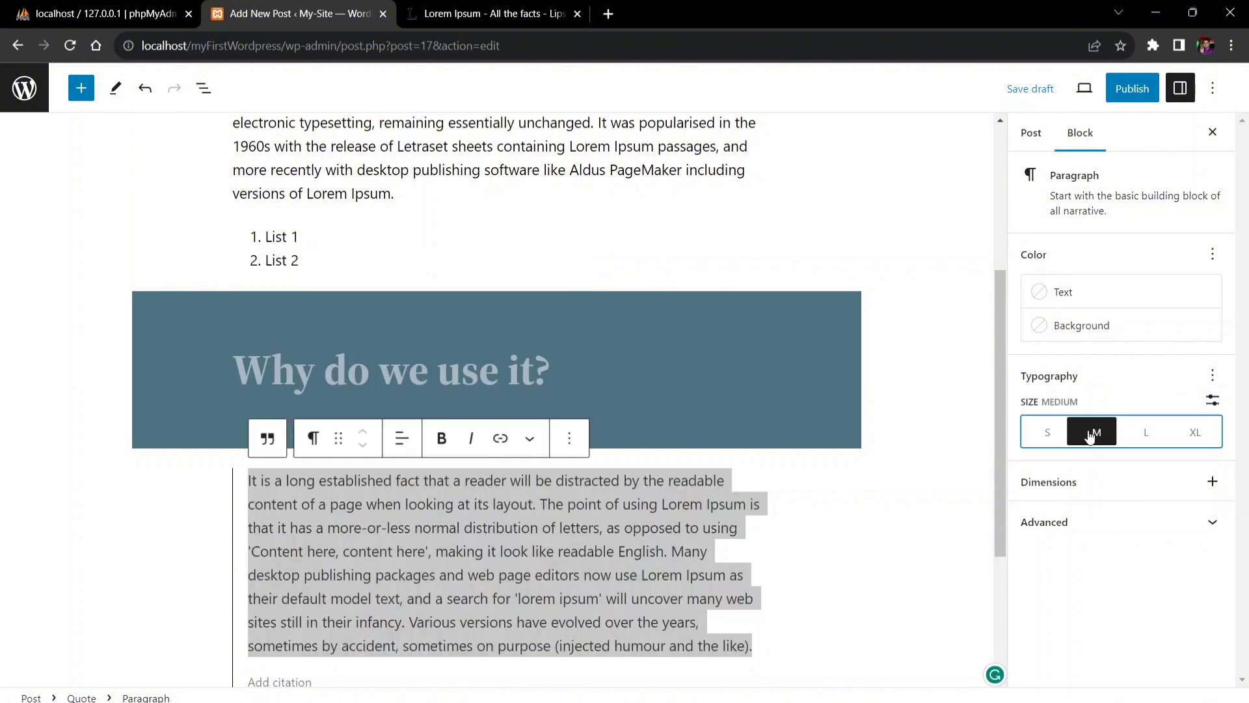
pyautogui.click(1143, 433)
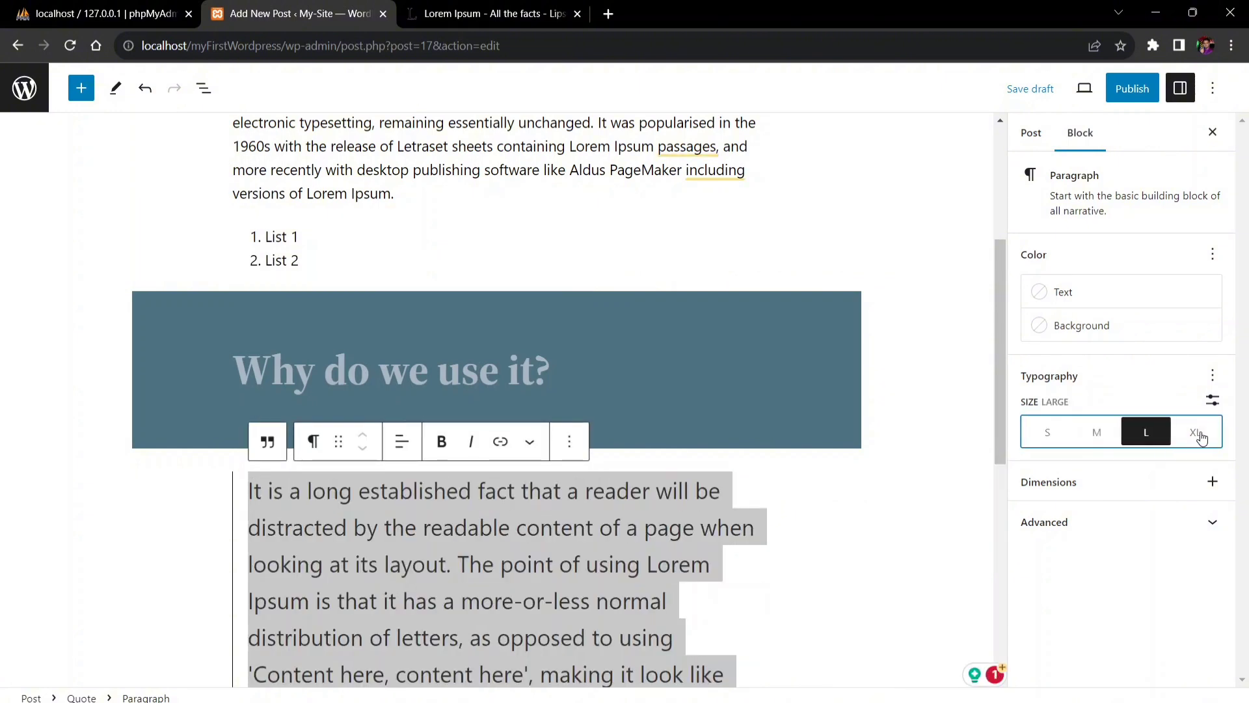
pyautogui.click(1197, 433)
pyautogui.scroll(-5, 754, 481)
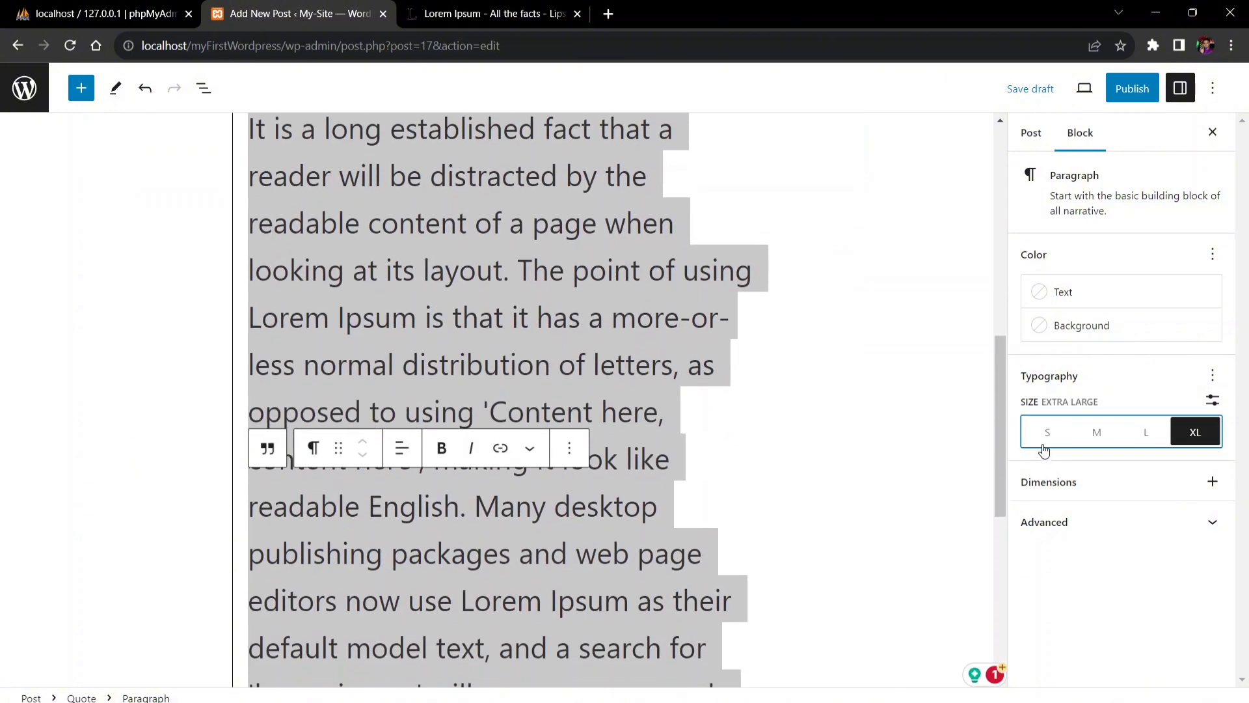
pyautogui.click(1047, 432)
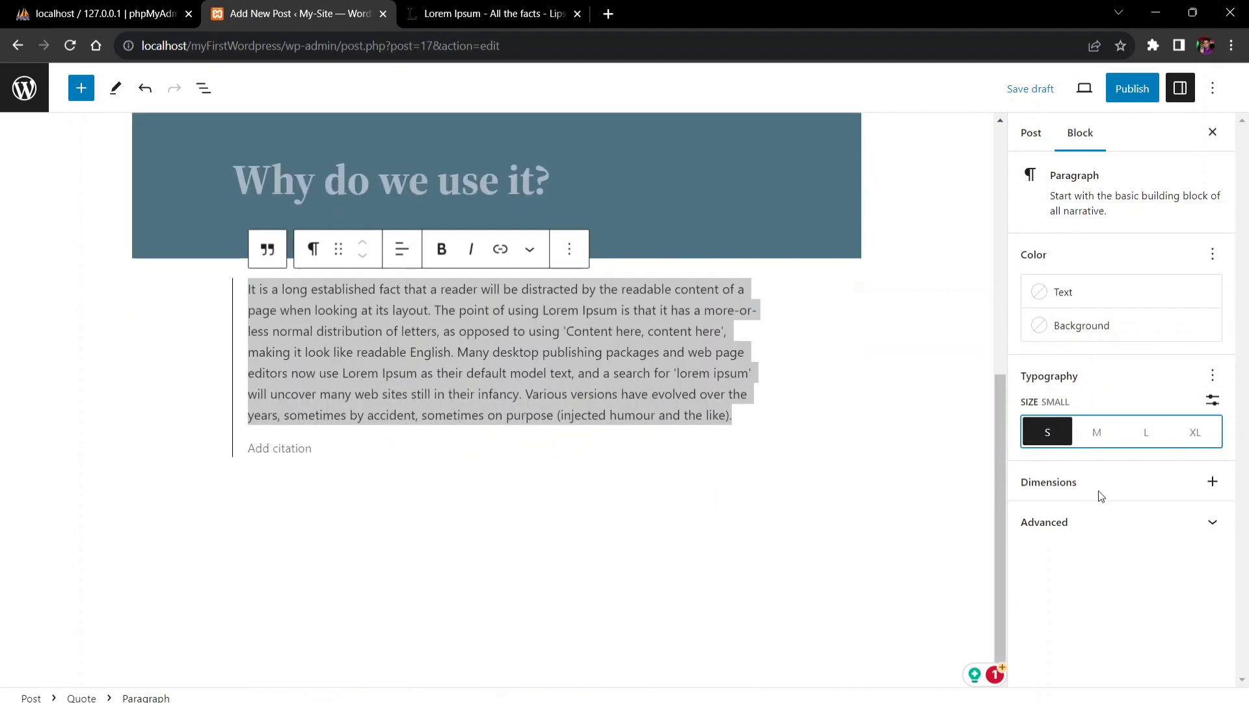
# Review the quoted paragraph's advanced settings, and open the post's visibility options
pyautogui.click(1213, 522)
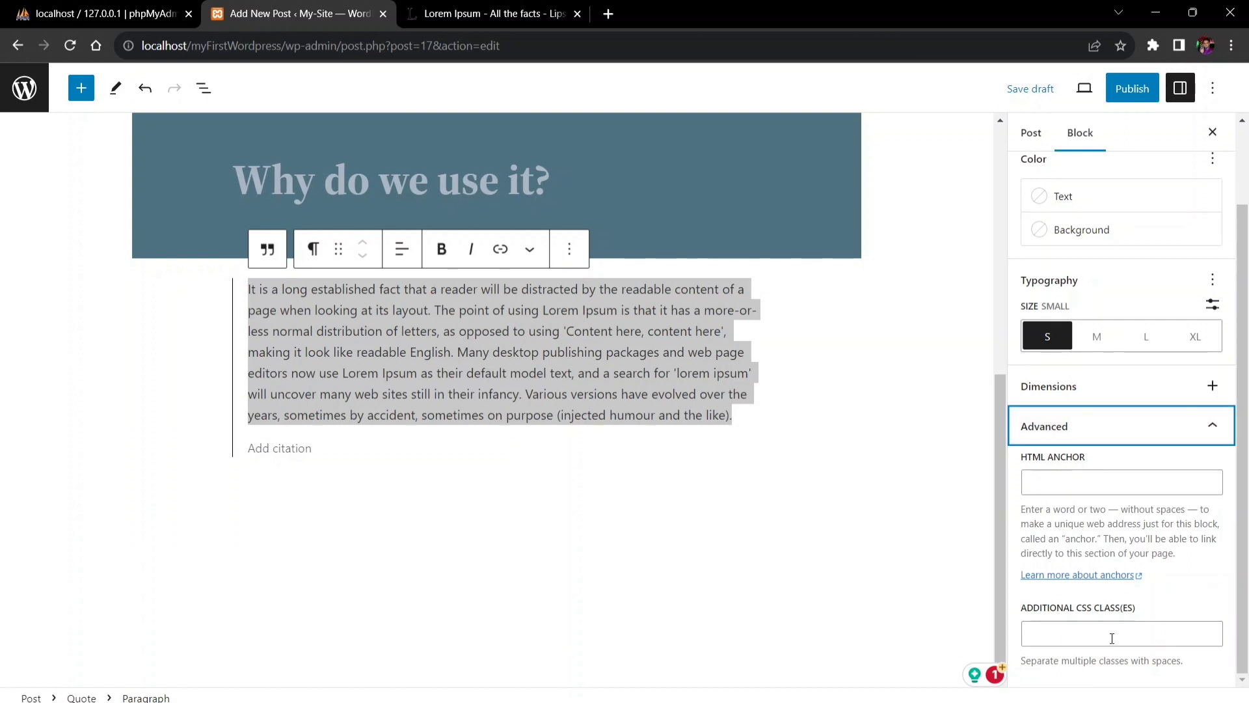
pyautogui.click(1144, 432)
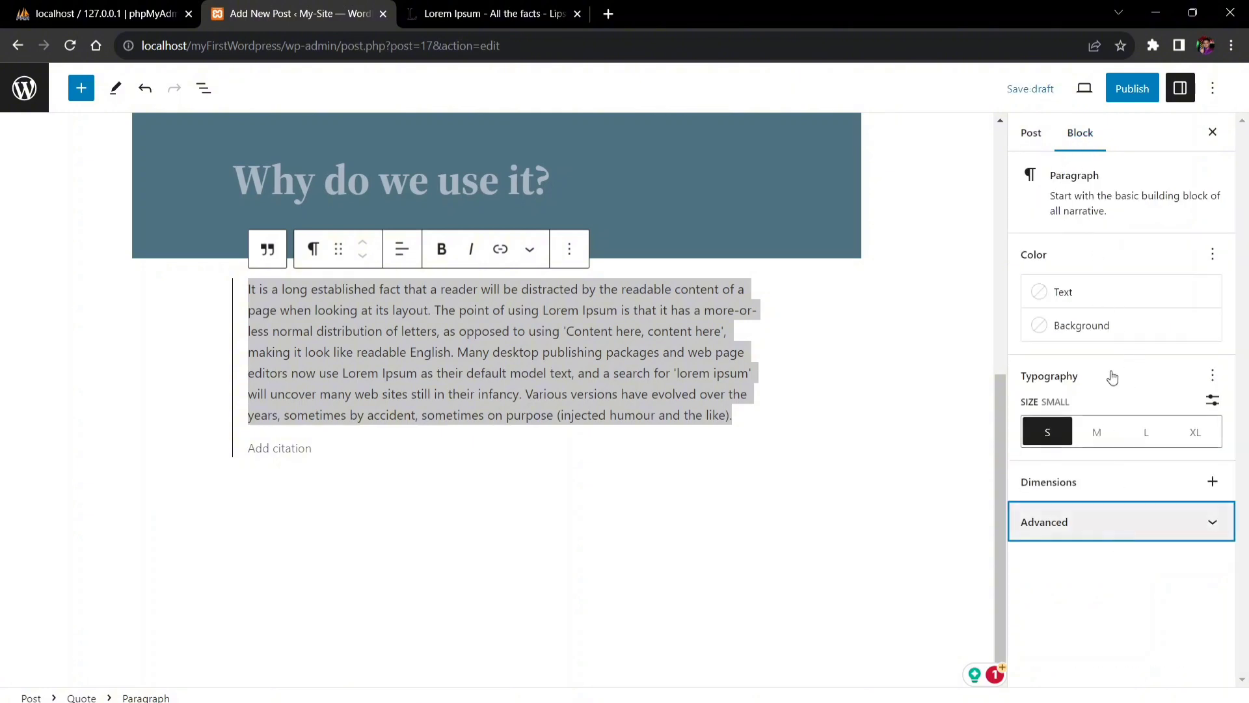
pyautogui.click(1031, 135)
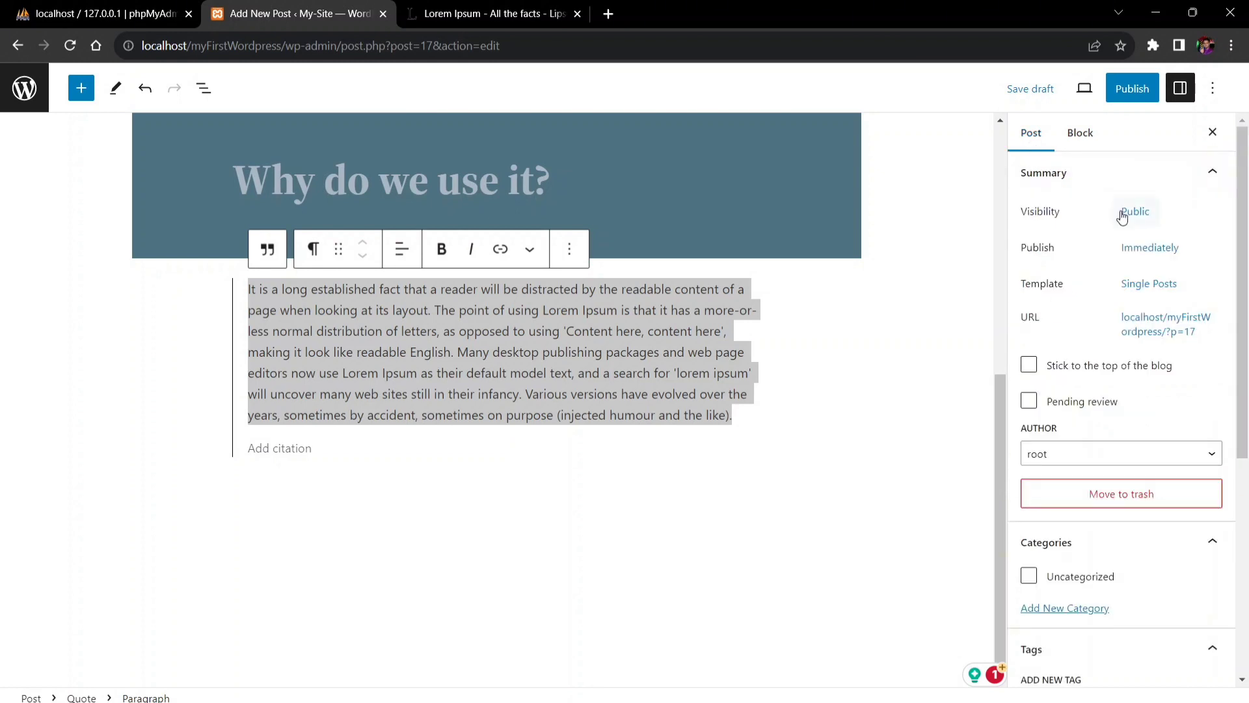
pyautogui.click(1135, 213)
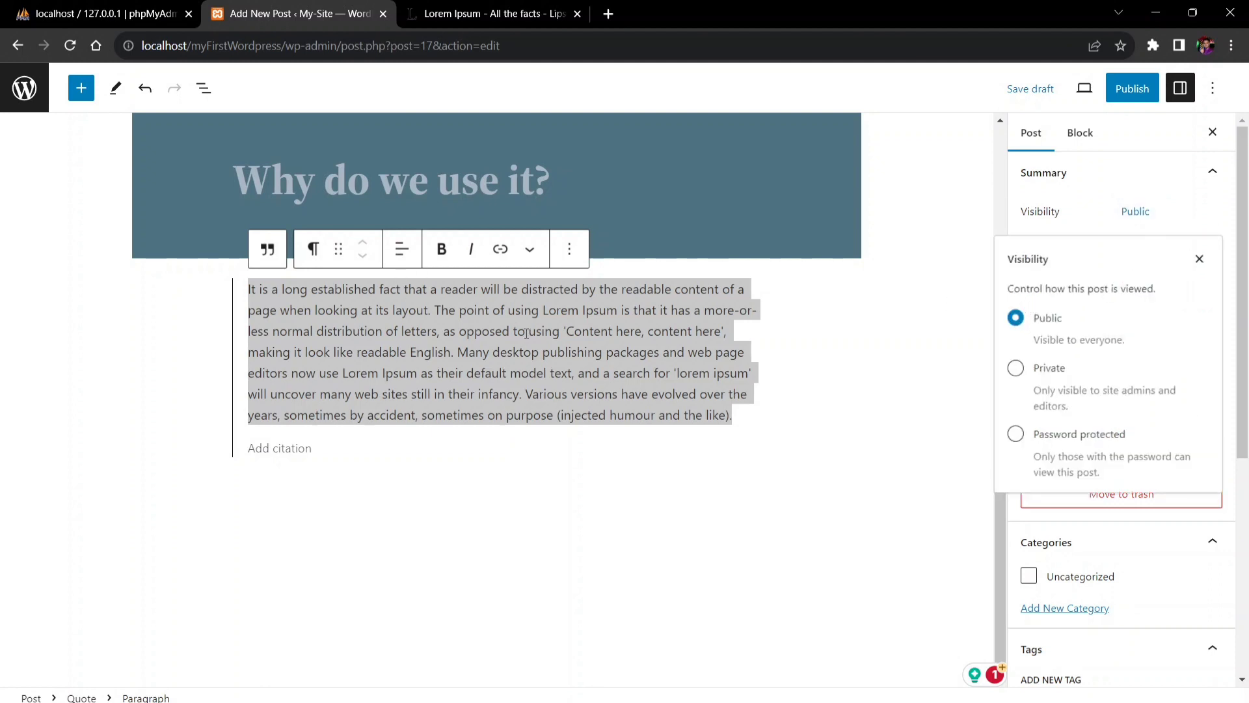
# Close the visibility options and examine the post's publish time and date settings
pyautogui.scroll(2, 526, 333)
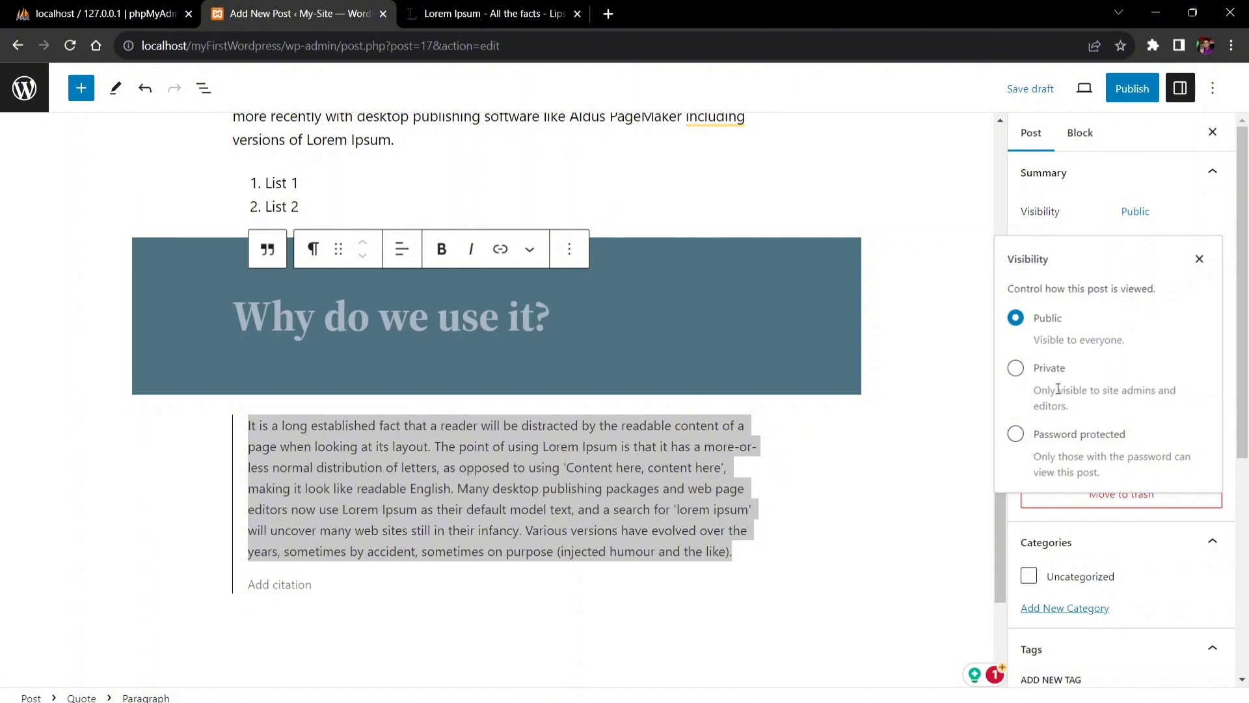
pyautogui.click(1200, 259)
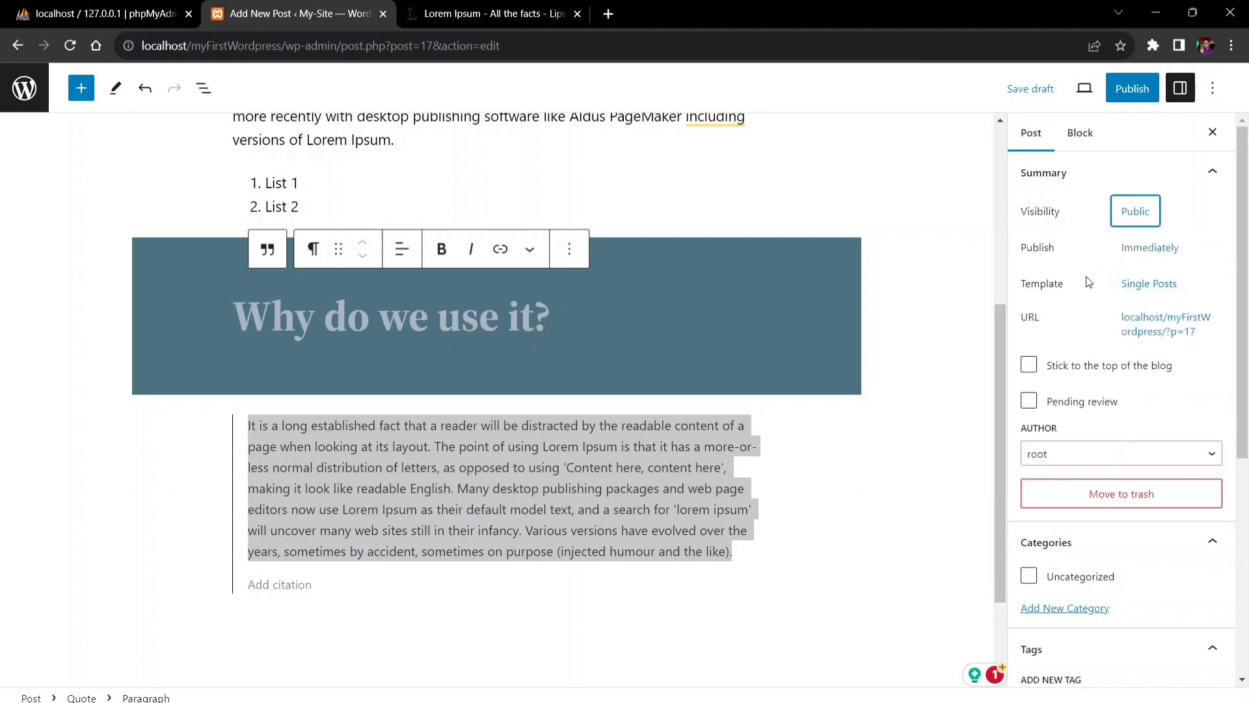
pyautogui.moveTo(1066, 254); pyautogui.dragTo(1020, 256)
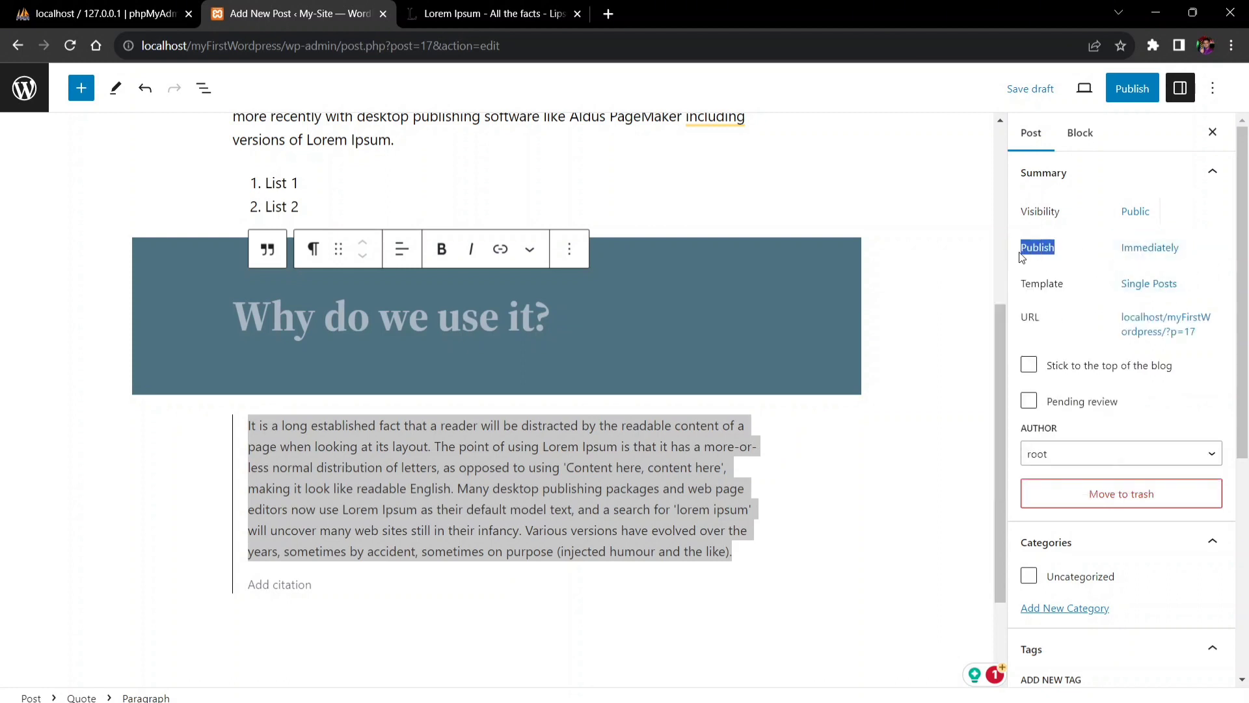
pyautogui.click(1147, 253)
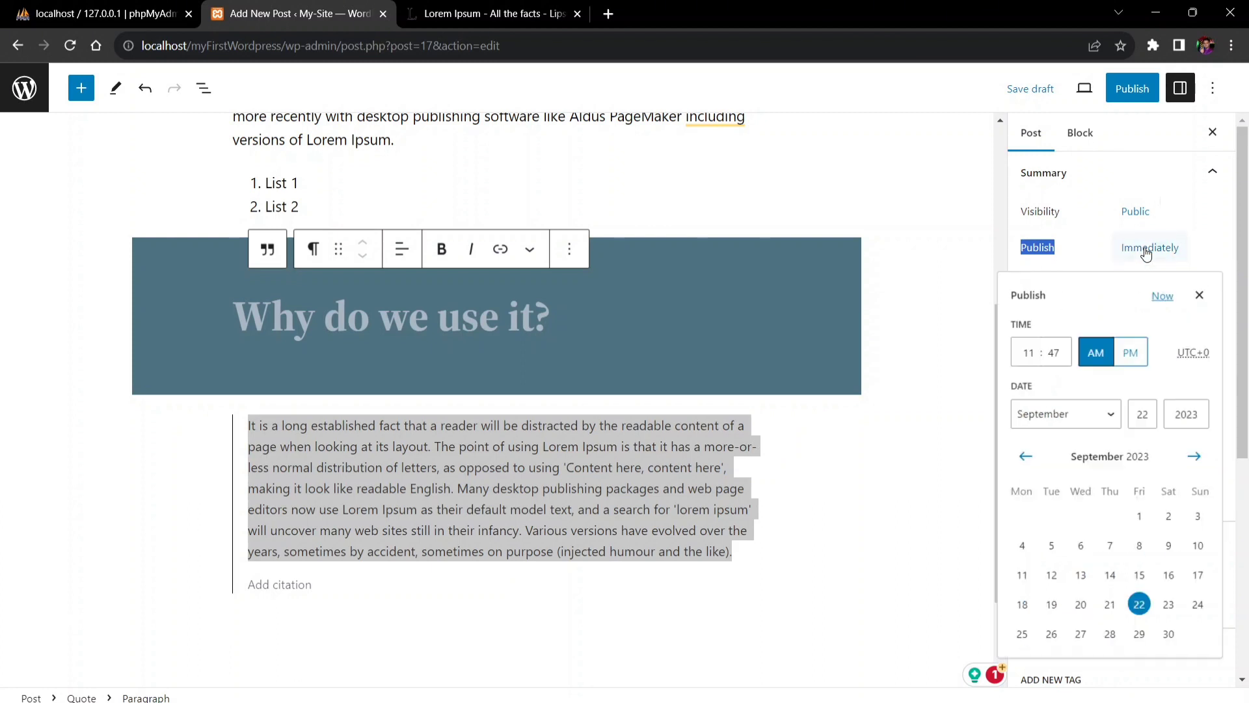
pyautogui.click(1147, 253)
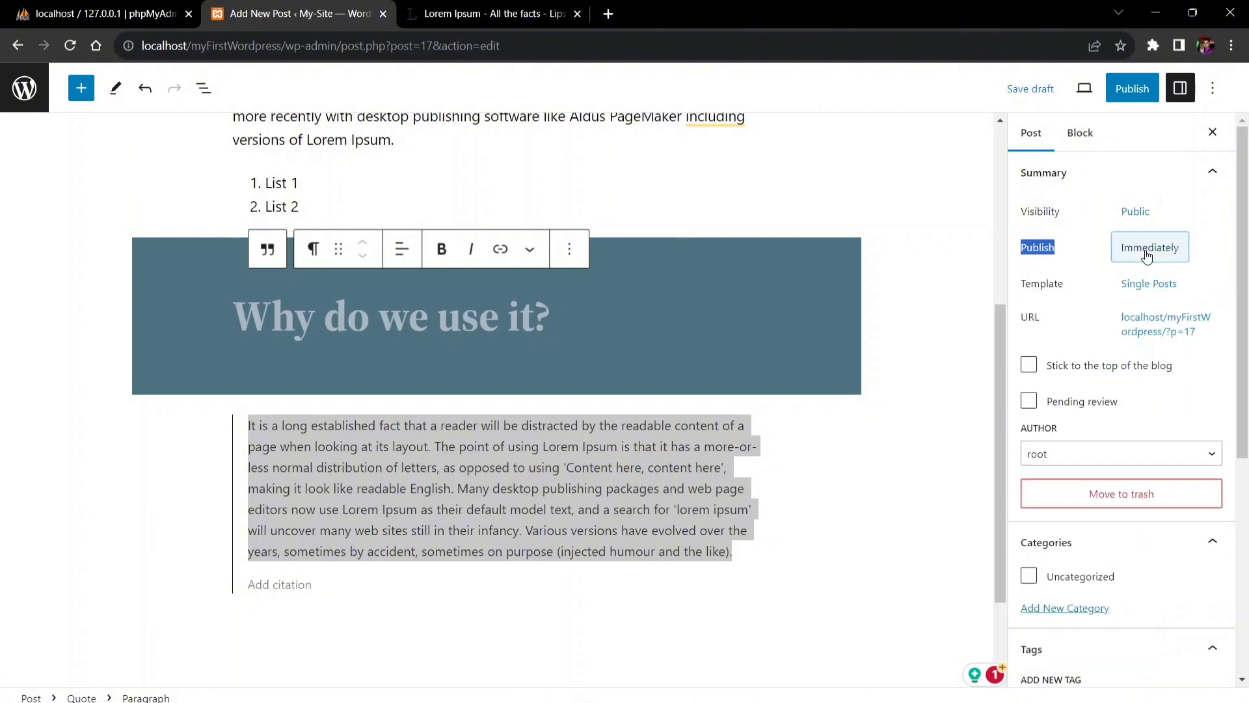
pyautogui.click(1147, 252)
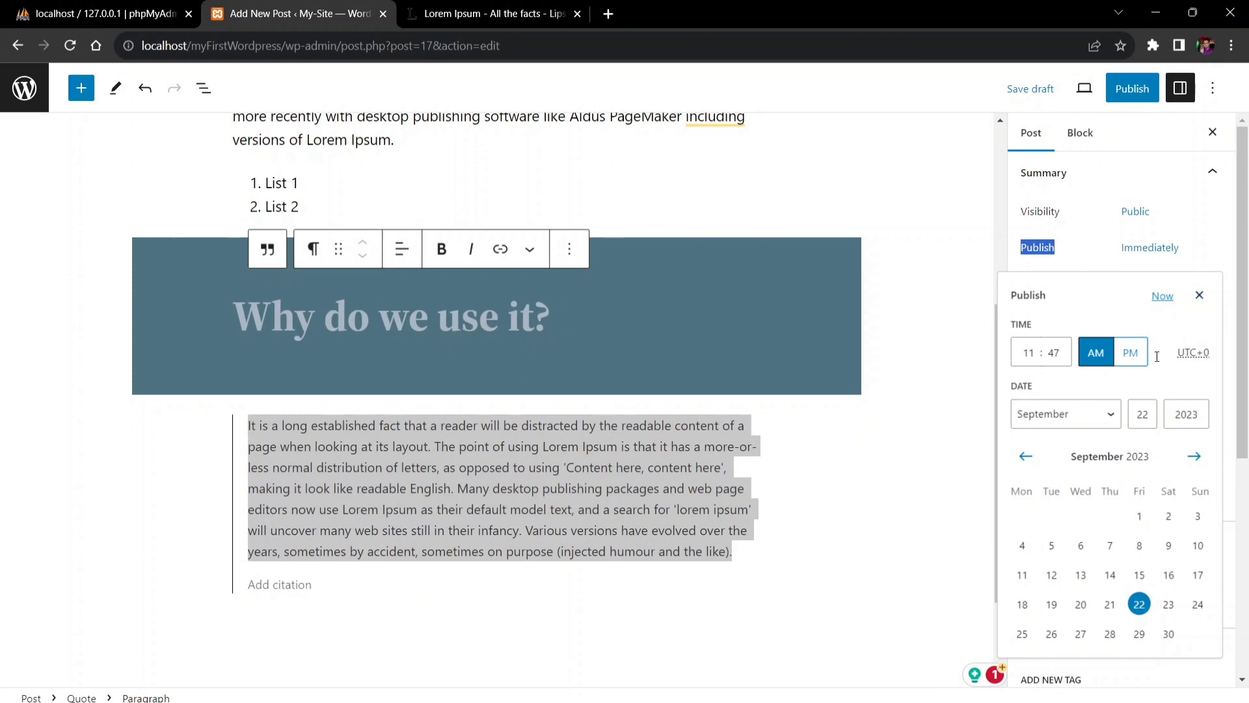
pyautogui.click(1200, 296)
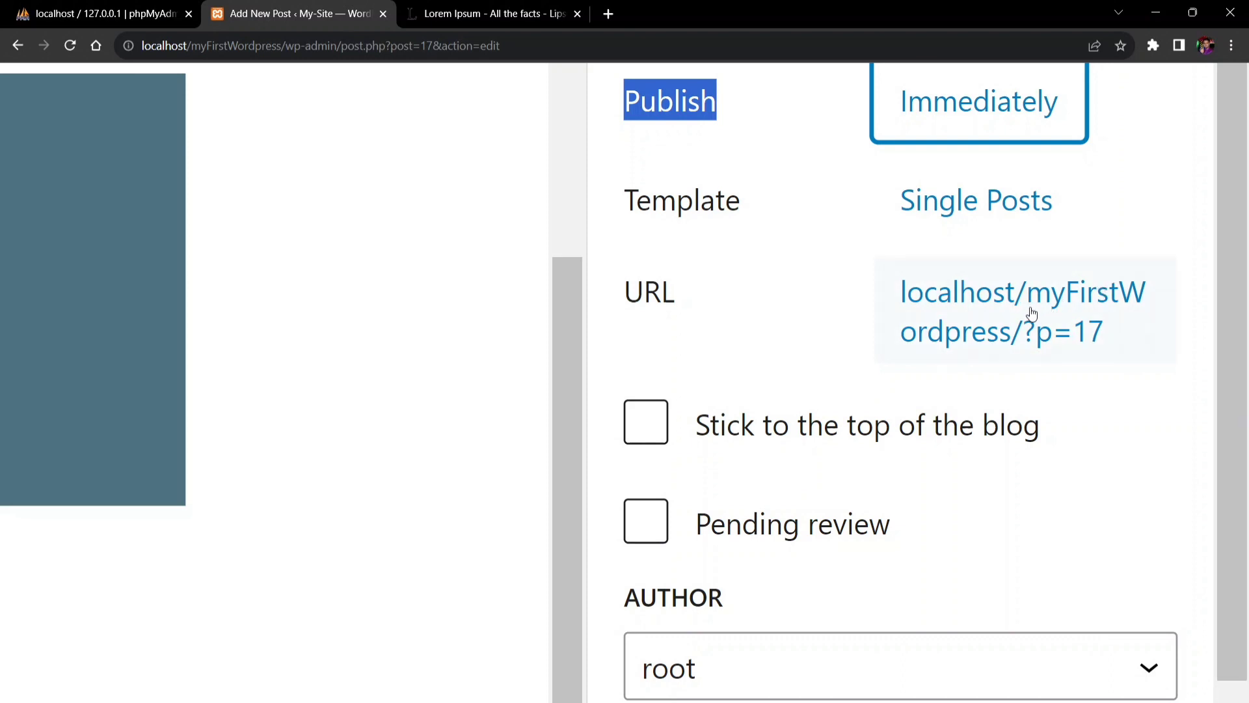
# Turn the "Stick to the top of the blog" option on and back off
pyautogui.scroll(-2, 1029, 280)
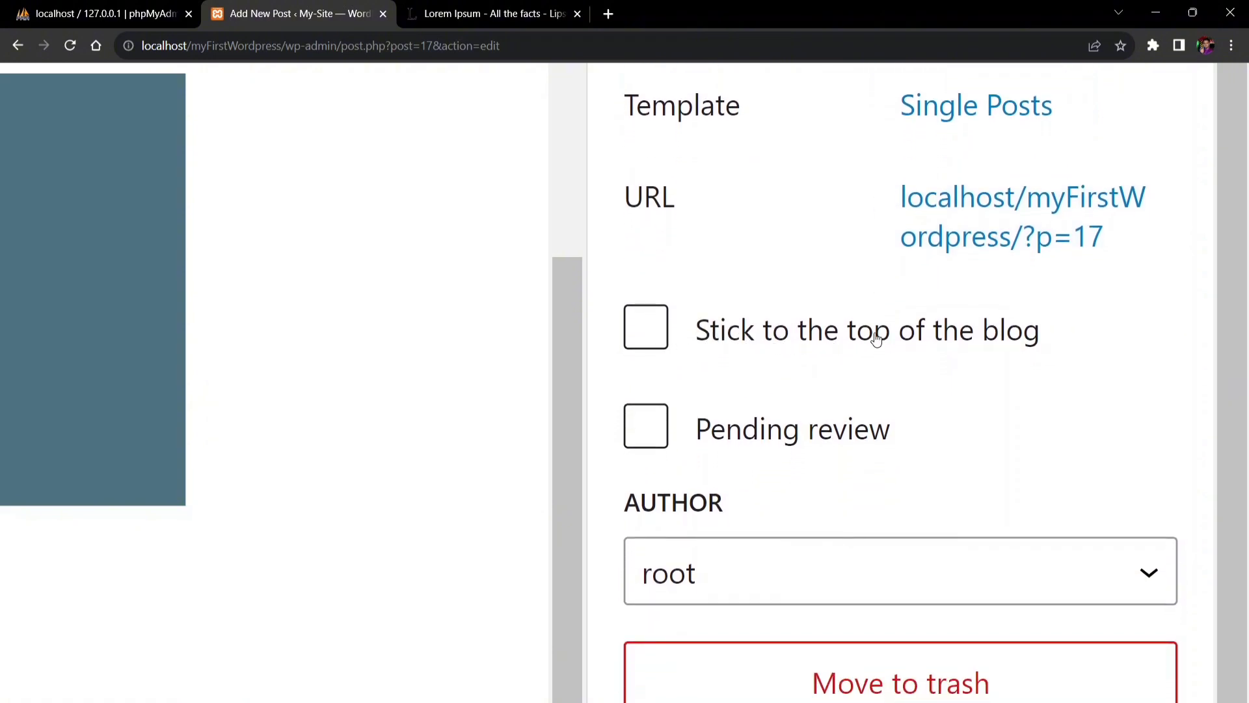
pyautogui.click(648, 330)
pyautogui.click(650, 330)
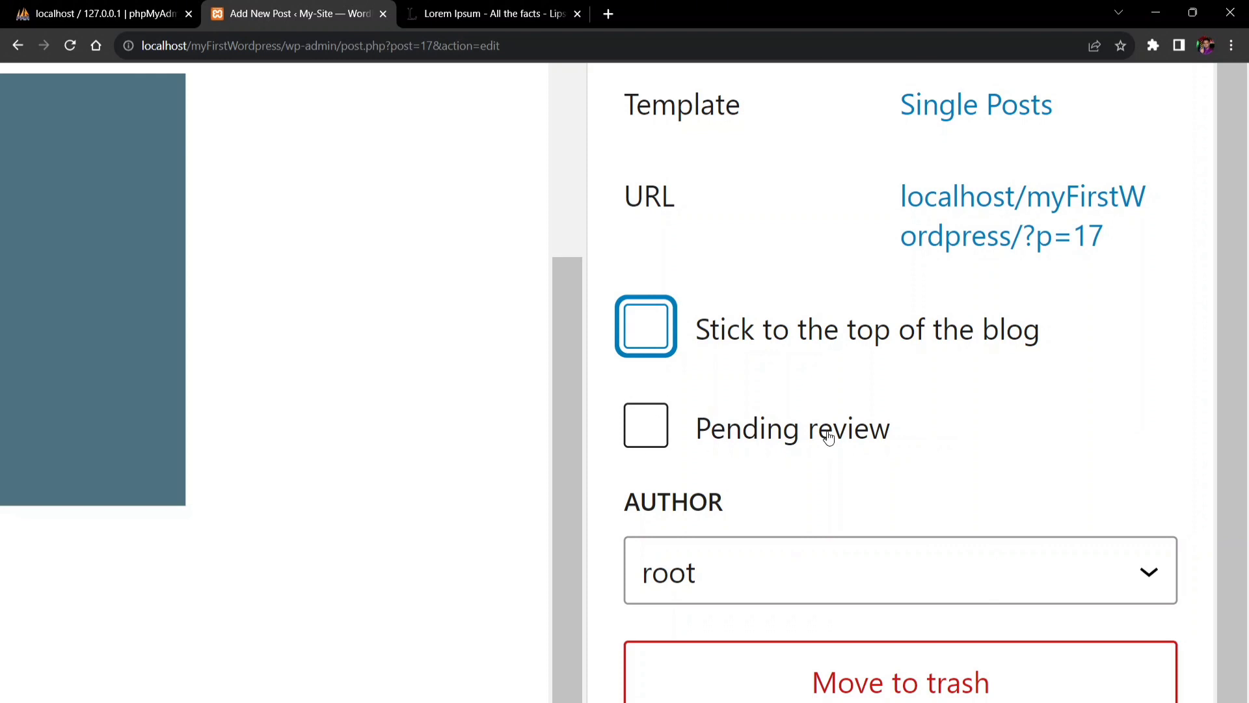
pyautogui.scroll(-2, 826, 403)
pyautogui.click(660, 210)
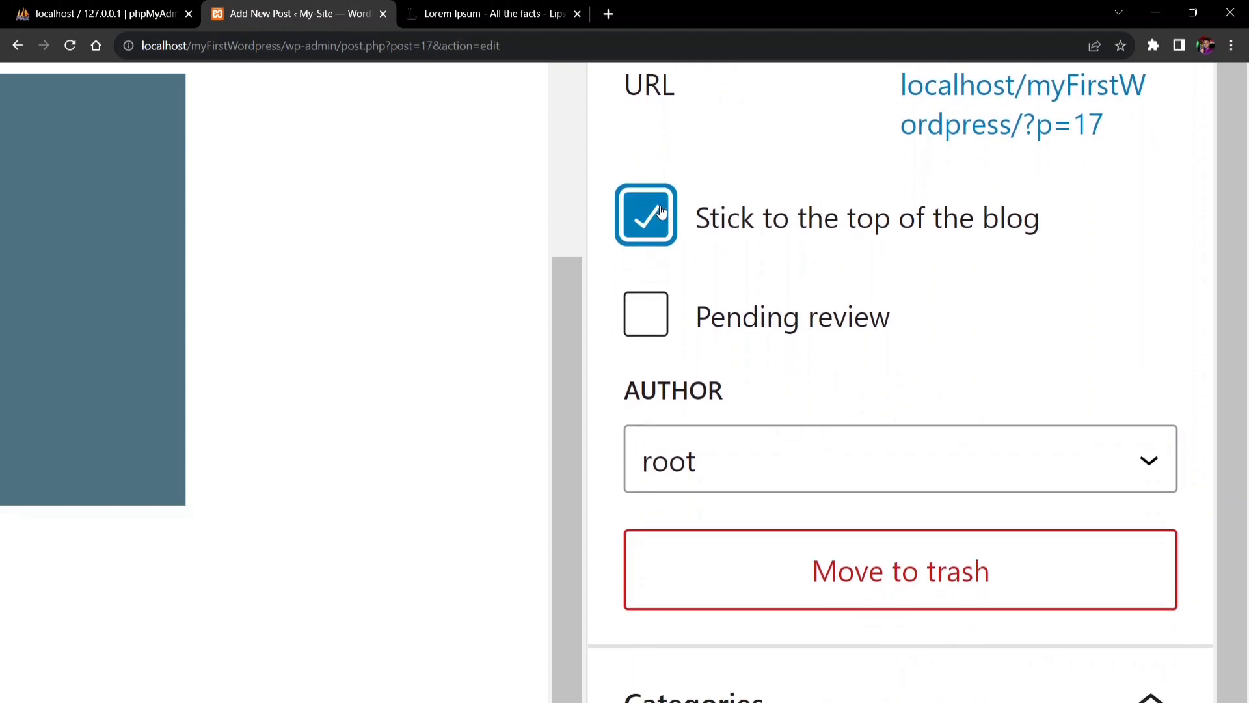
pyautogui.click(651, 213)
# Turn the post's "Pending review" option on and back off
pyautogui.scroll(-1, 886, 245)
pyautogui.scroll(-1, 886, 245)
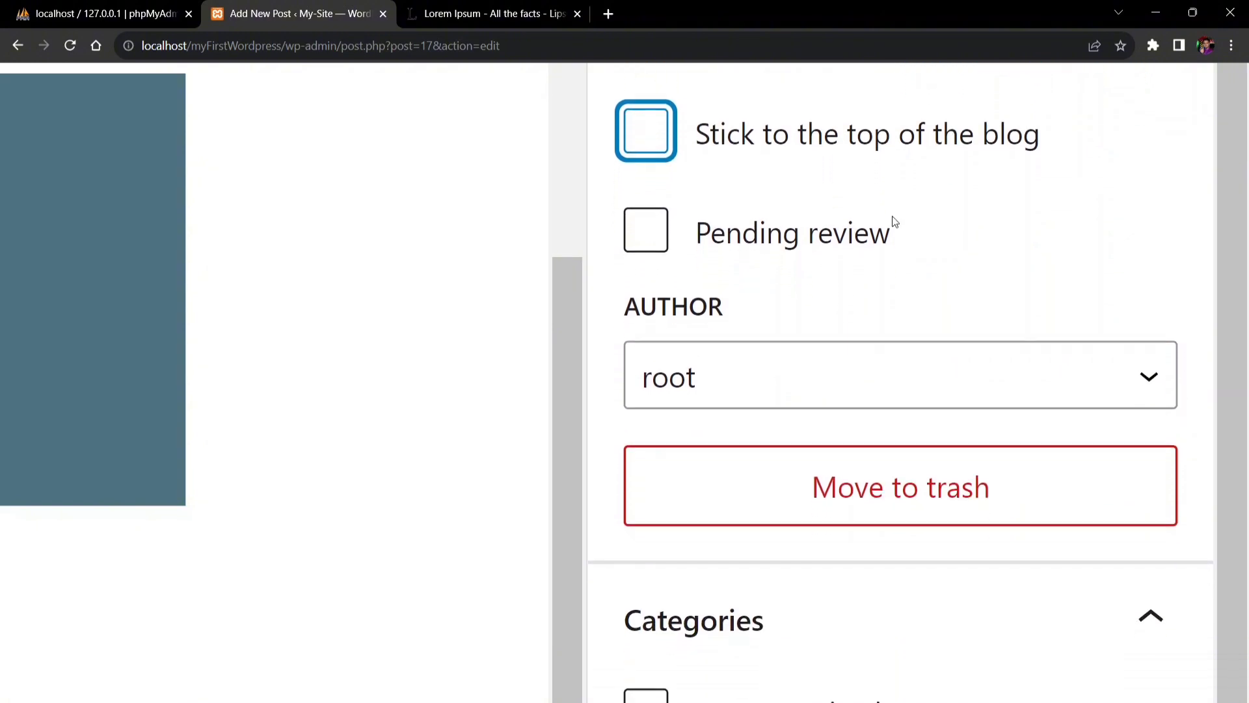
pyautogui.click(649, 226)
pyautogui.click(645, 226)
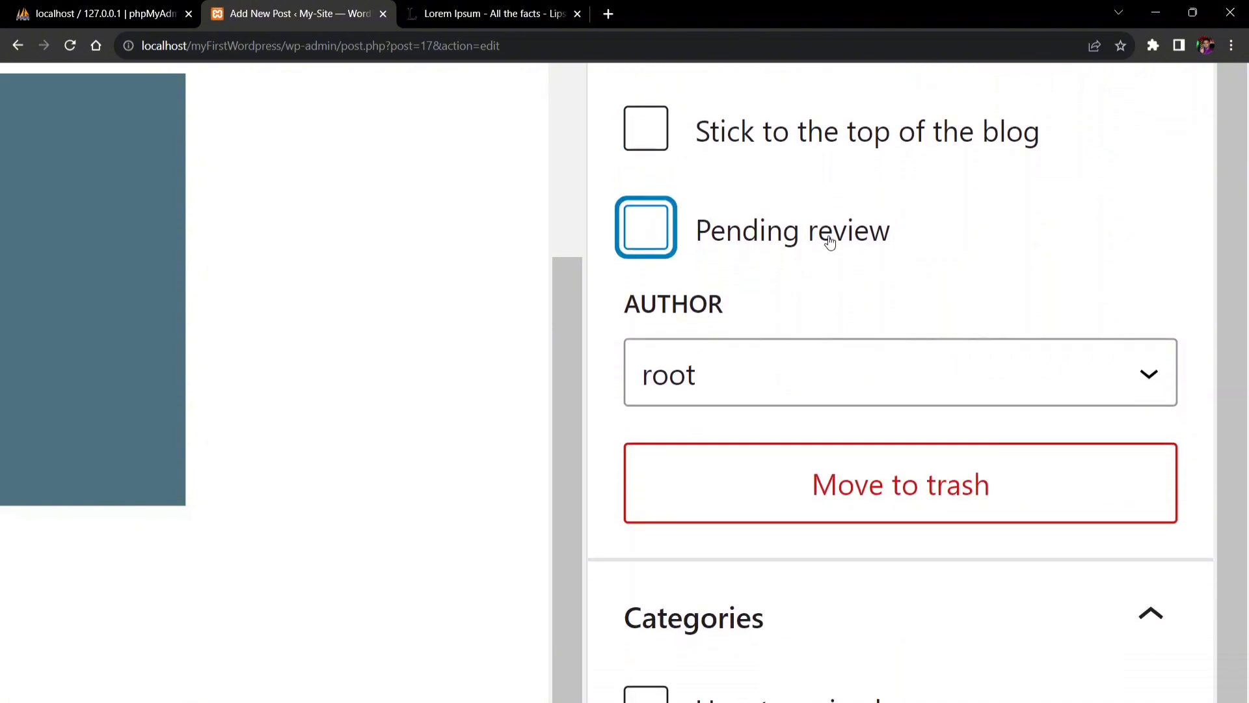
# Examine the post's author choices and its Categories, Tags and Featured image settings
pyautogui.scroll(-1, 883, 298)
pyautogui.click(883, 298)
pyautogui.click(883, 298)
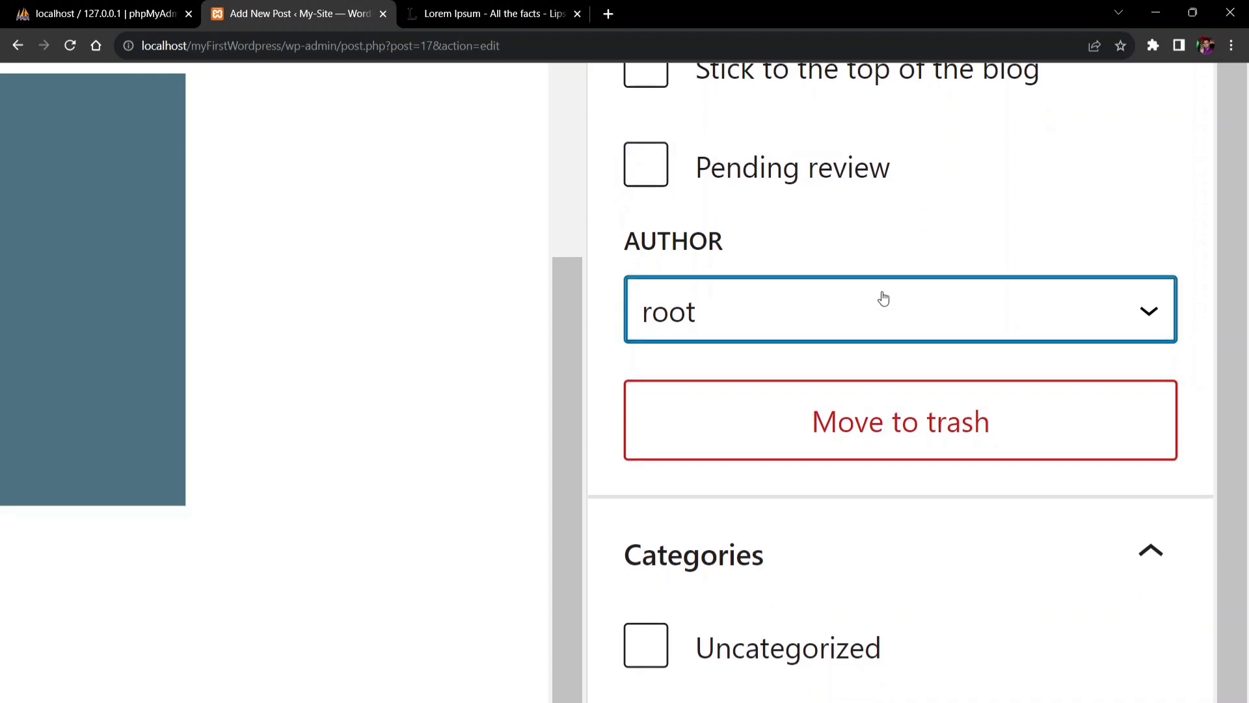
pyautogui.scroll(-2, 883, 298)
pyautogui.scroll(2, 897, 312)
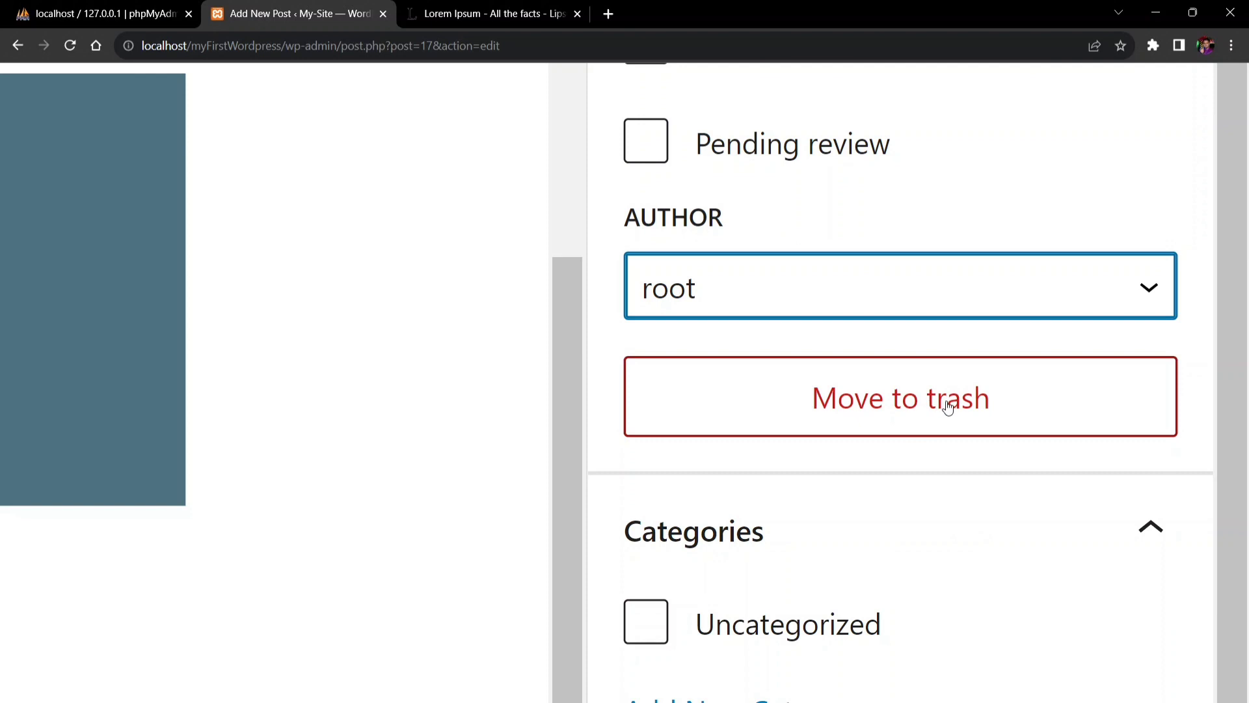
pyautogui.scroll(-4, 947, 407)
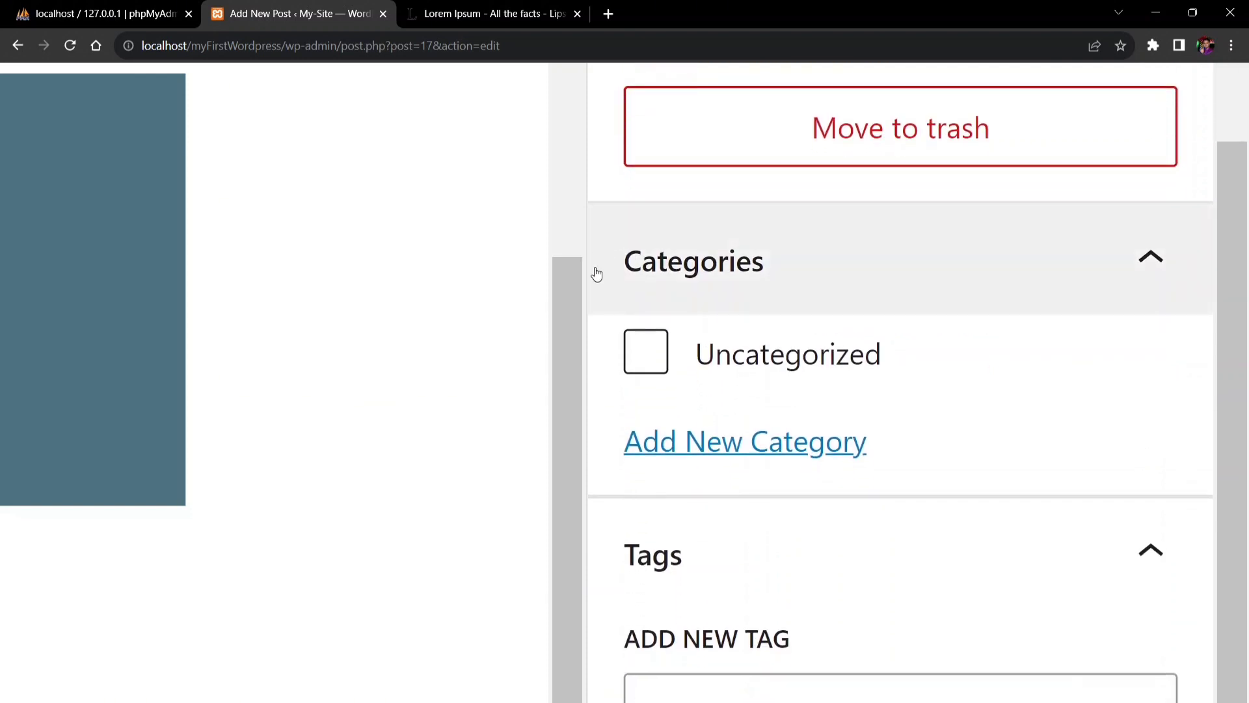
pyautogui.scroll(-1, 864, 466)
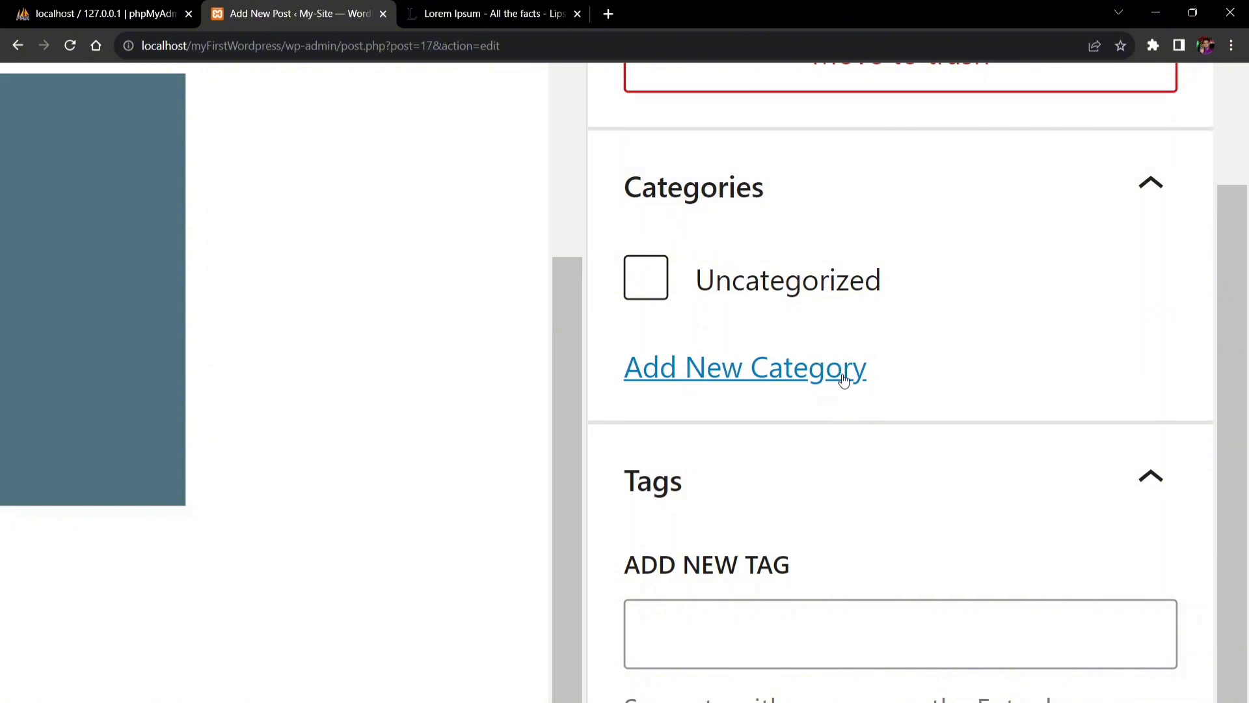
pyautogui.scroll(-3, 844, 380)
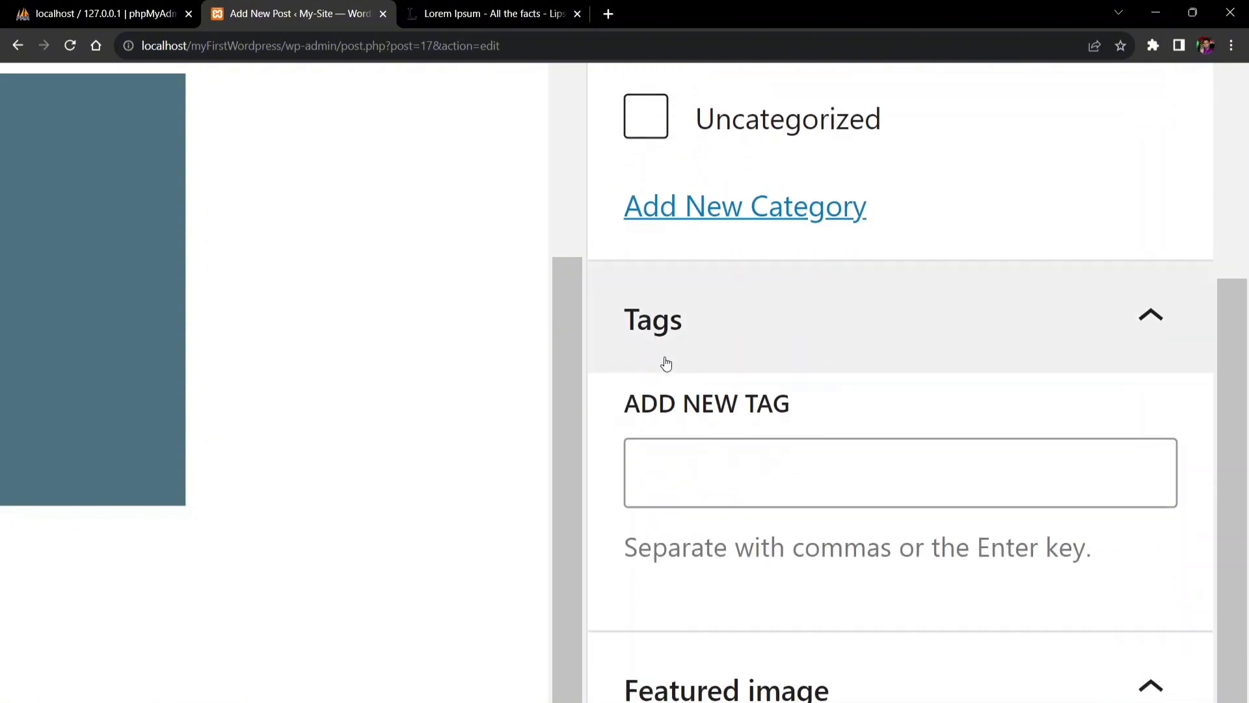
pyautogui.scroll(-1, 742, 407)
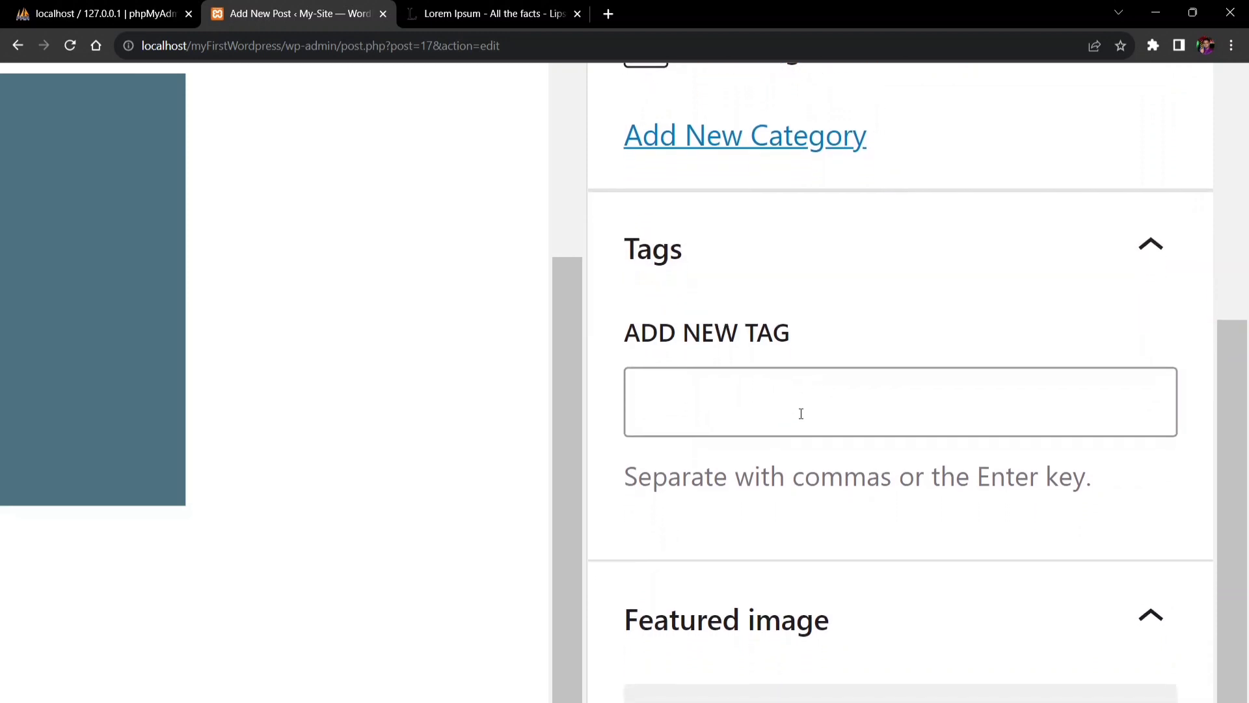
pyautogui.click(798, 410)
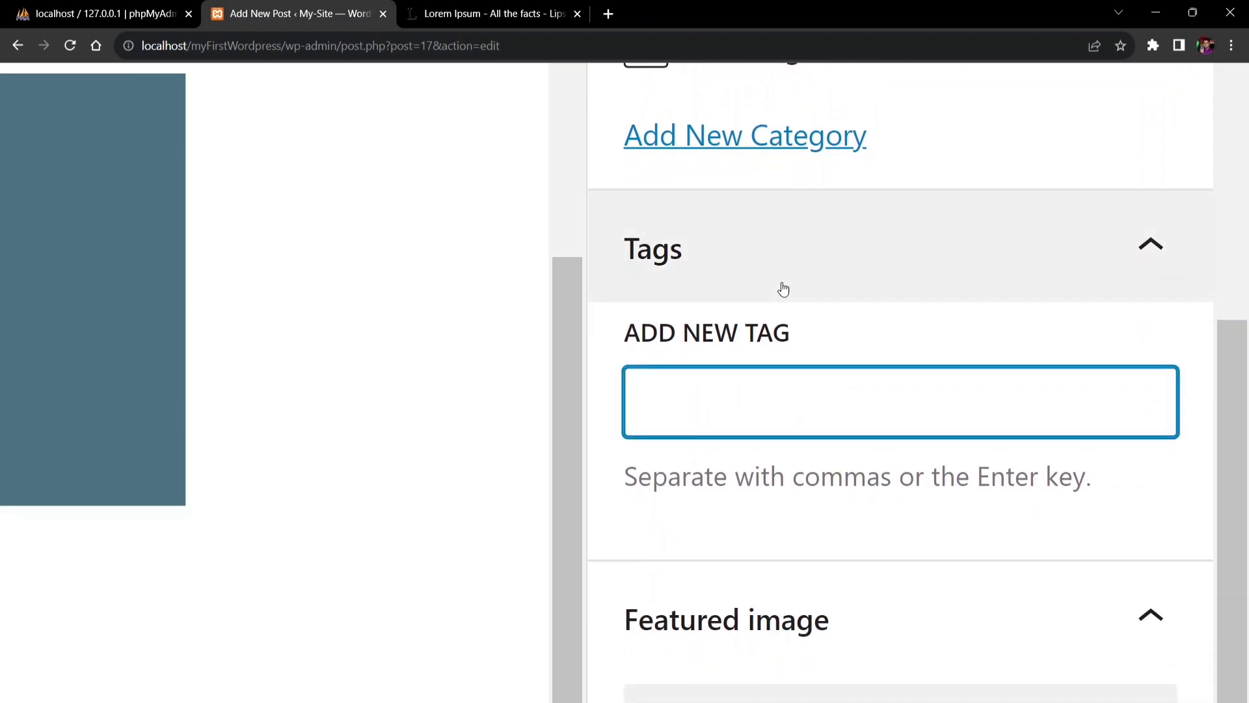
pyautogui.scroll(-1, 749, 328)
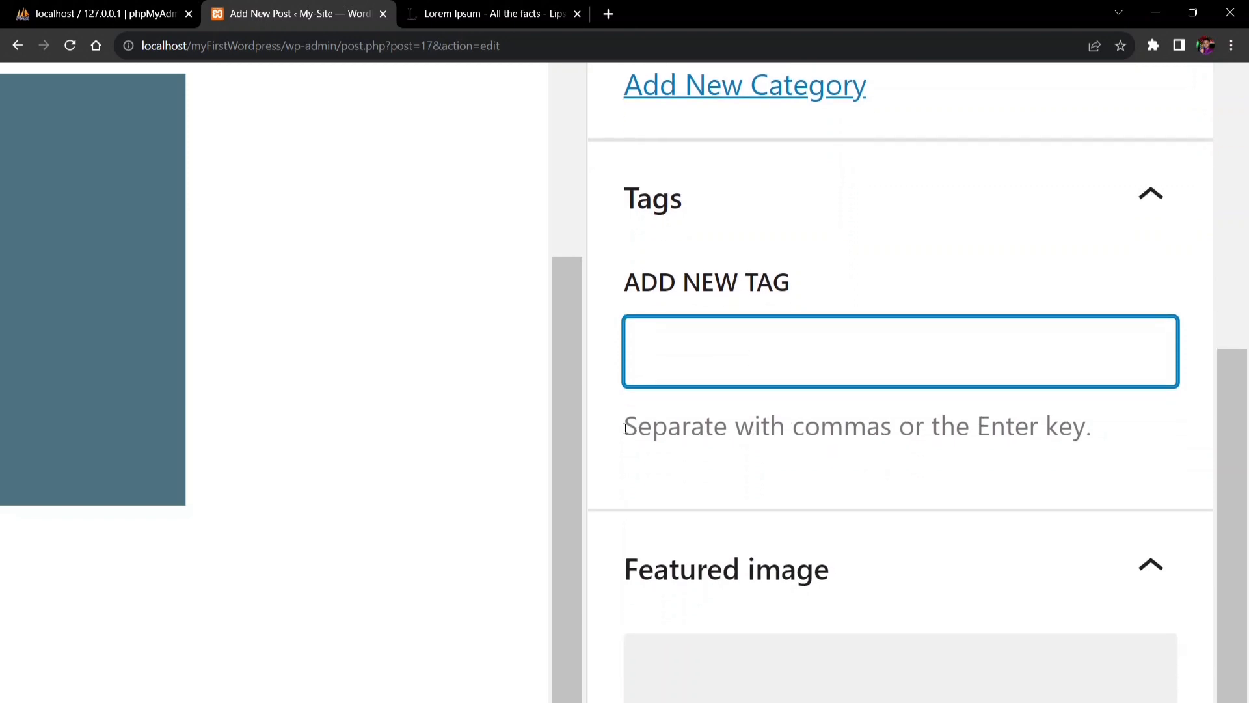
pyautogui.scroll(-1, 651, 434)
pyautogui.scroll(-2, 842, 504)
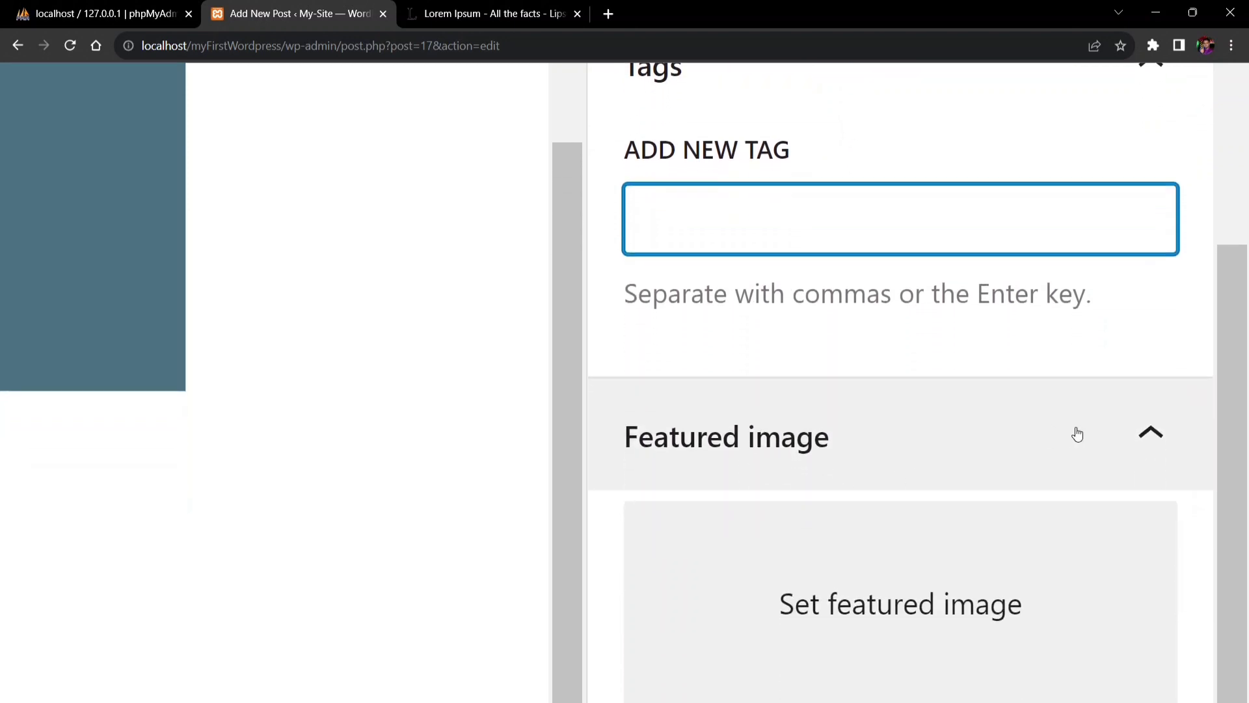
pyautogui.scroll(-4, 1076, 434)
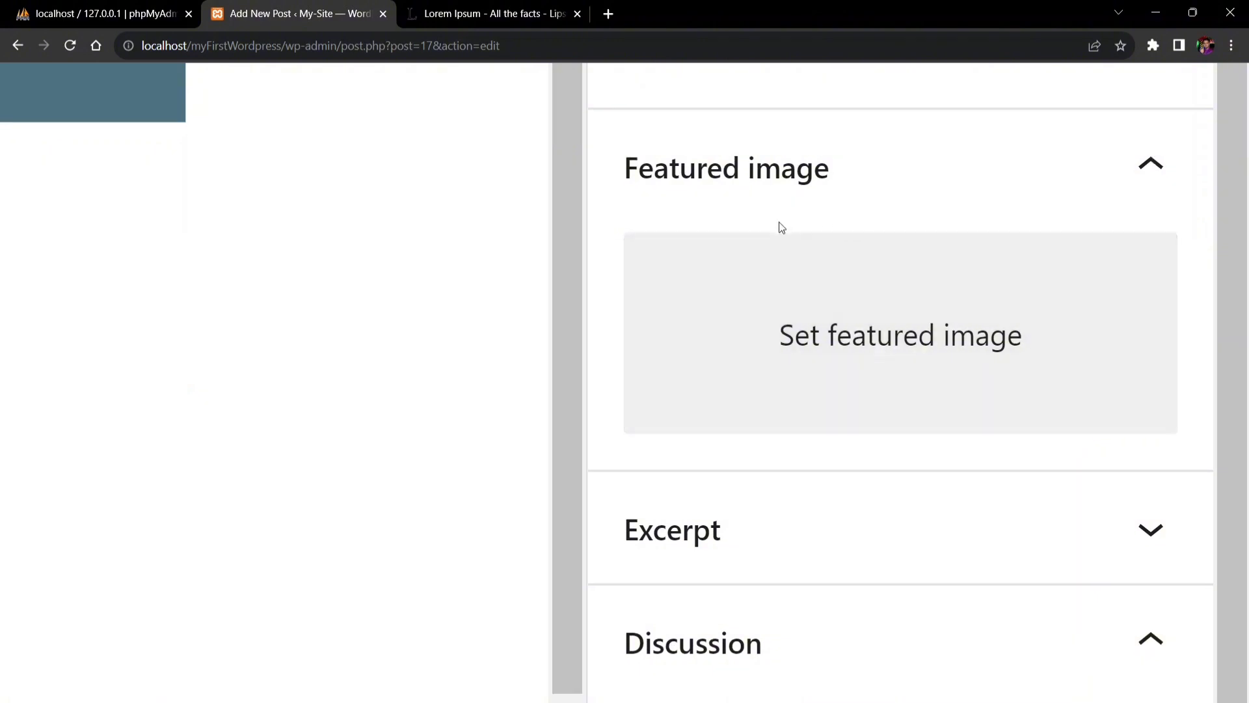
pyautogui.scroll(-1, 878, 235)
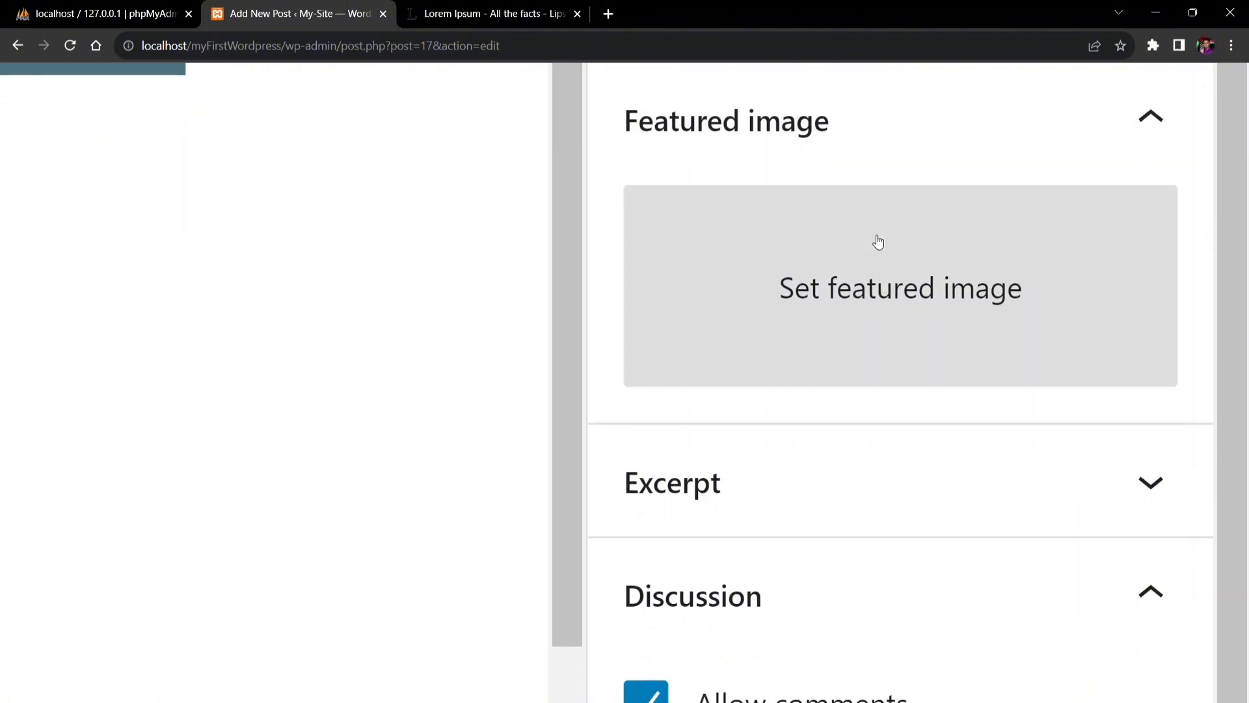
pyautogui.scroll(-1, 926, 329)
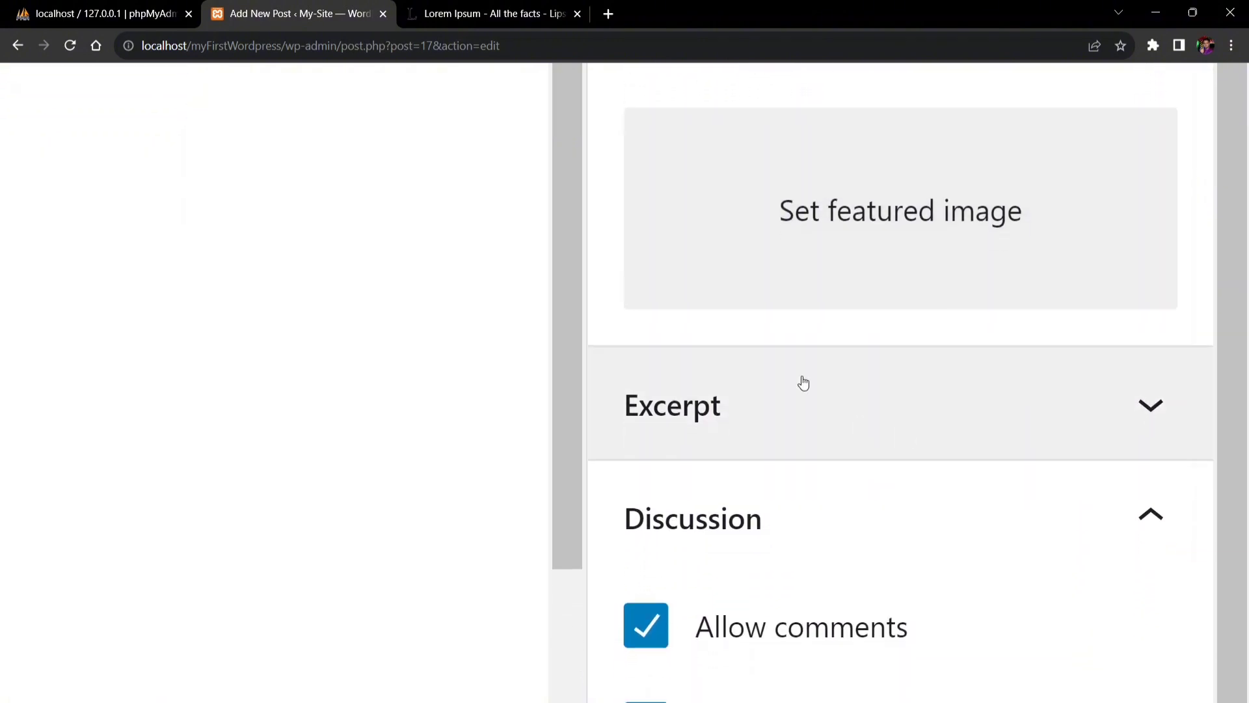
# Fill in the post's excerpt by copying the quoted paragraph's opening text, from "It is a long established fact" through "layout"
pyautogui.click(1155, 408)
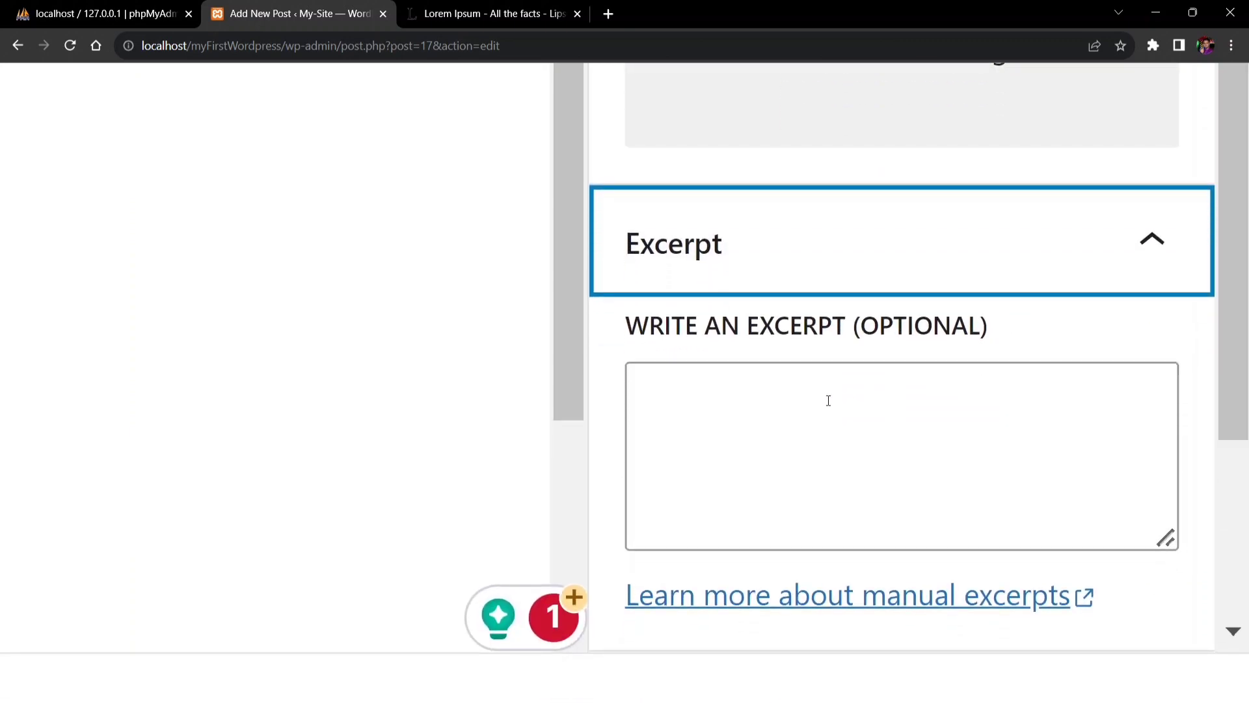
pyautogui.click(828, 400)
pyautogui.scroll(-2, 822, 418)
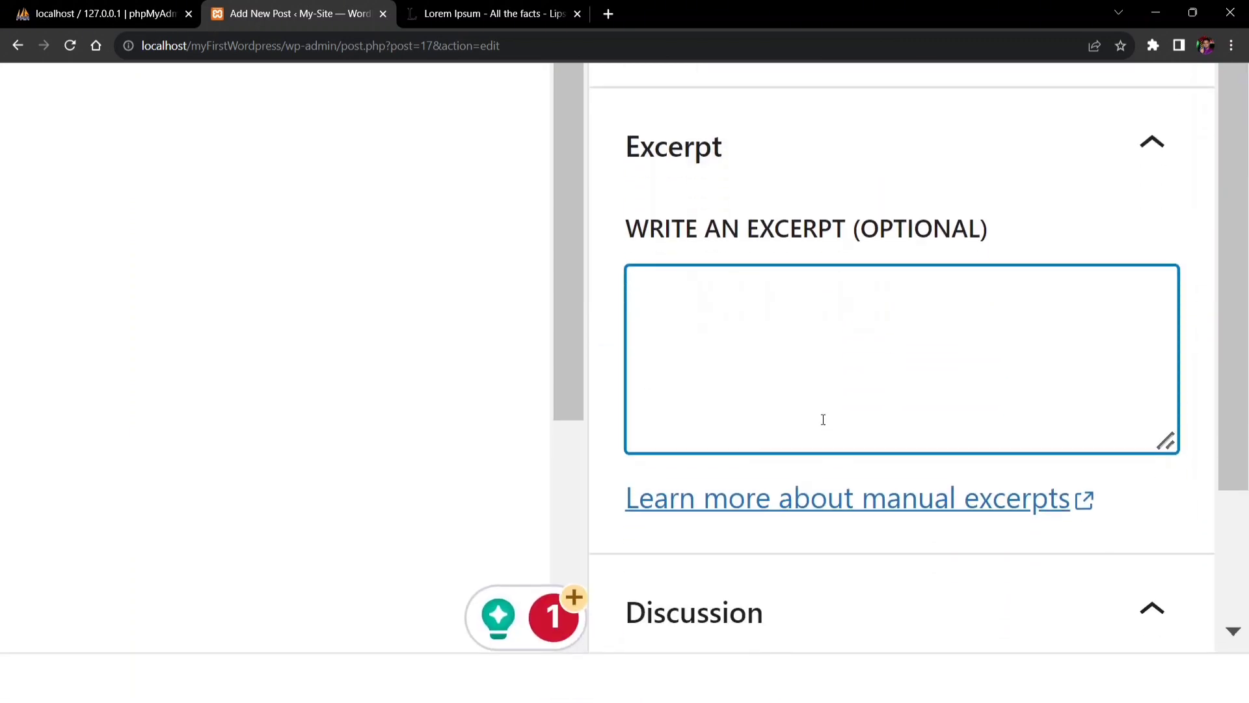
pyautogui.hotkey('ctrl', '-')
pyautogui.hotkey('ctrl', '-')
pyautogui.hotkey('ctrl', '-')
pyautogui.hotkey('ctrl', '-')
pyautogui.hotkey('ctrl', '-')
pyautogui.hotkey('ctrl', '-')
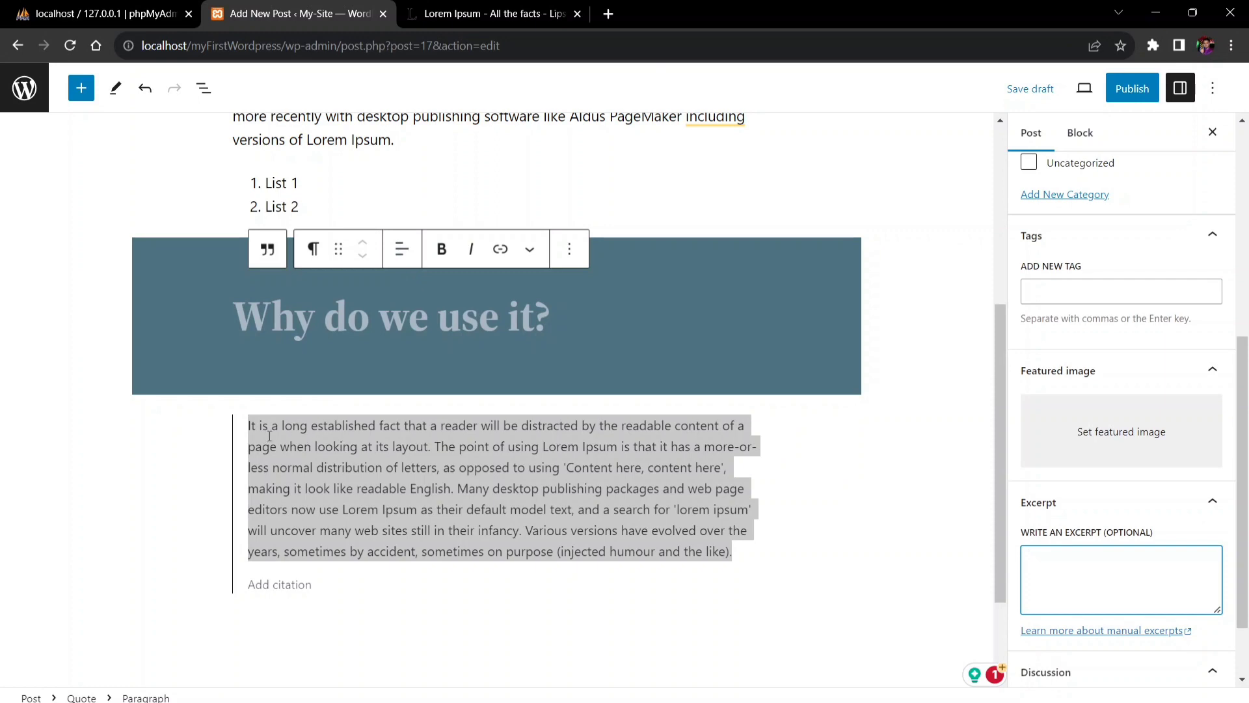
pyautogui.click(322, 429)
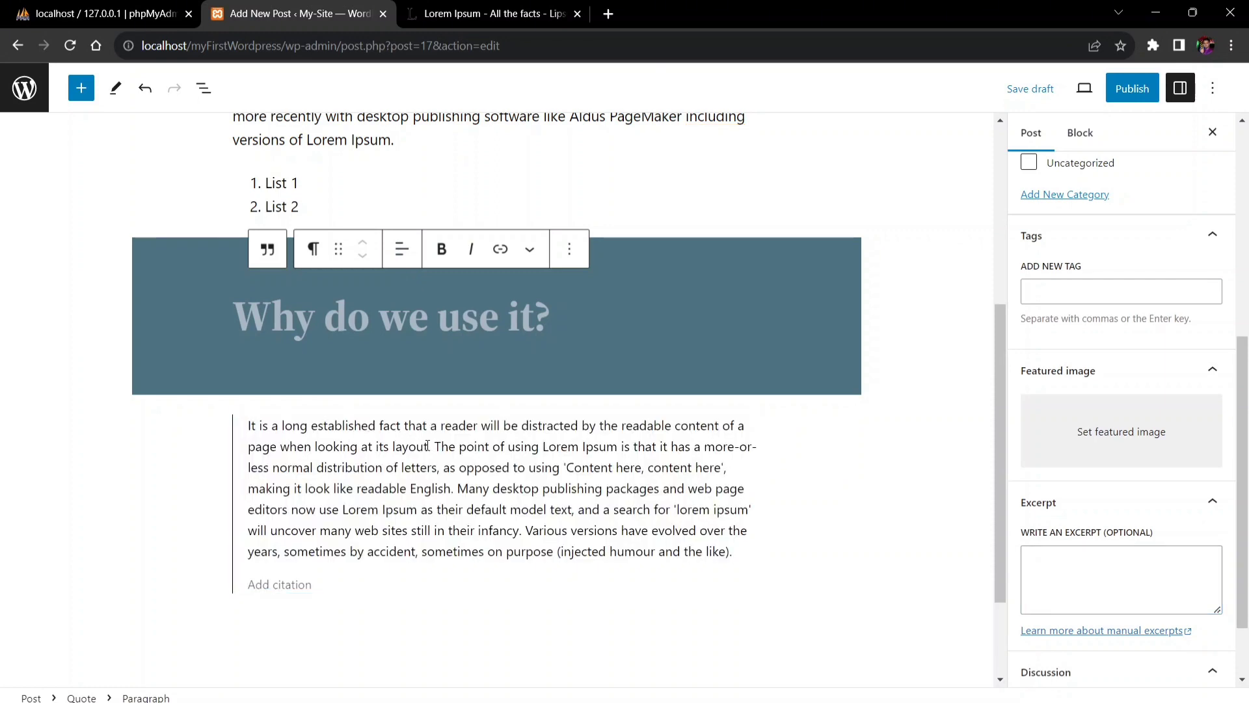
pyautogui.keyDown('shift'); pyautogui.click(247, 423); pyautogui.keyUp('shift')
pyautogui.hotkey('ctrl', 'c')
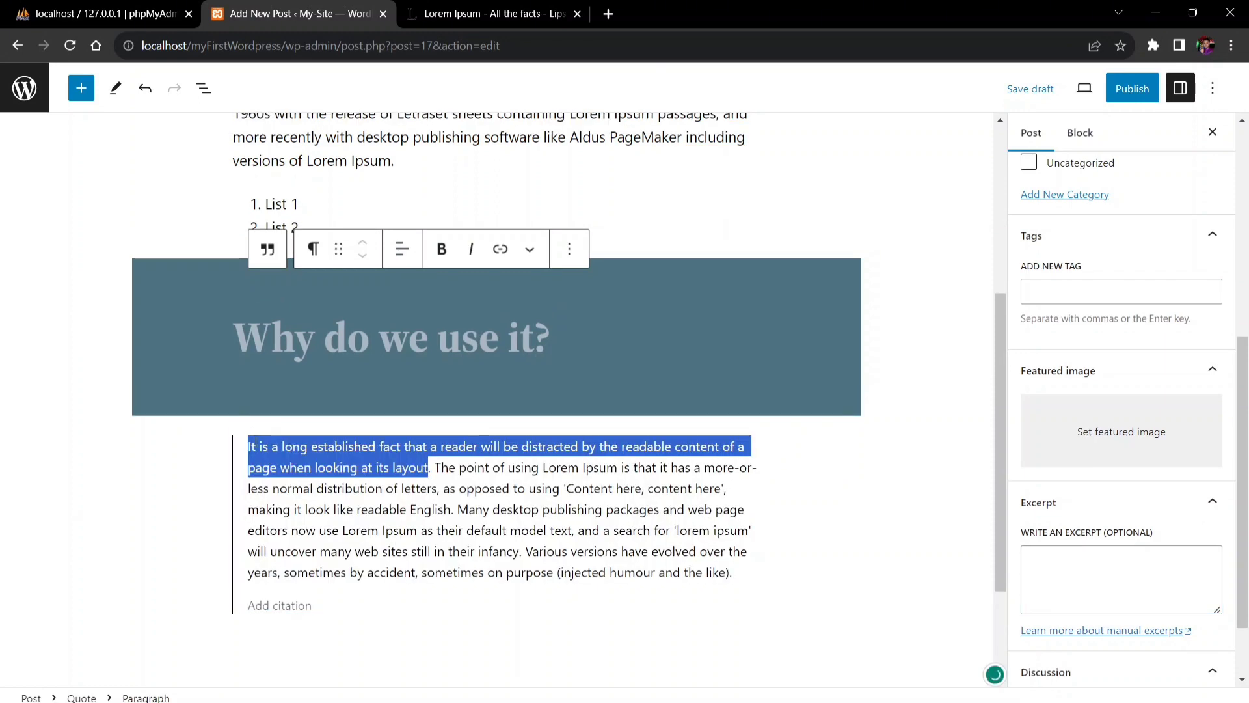
pyautogui.click(1093, 556)
pyautogui.hotkey('ctrl', 'v')
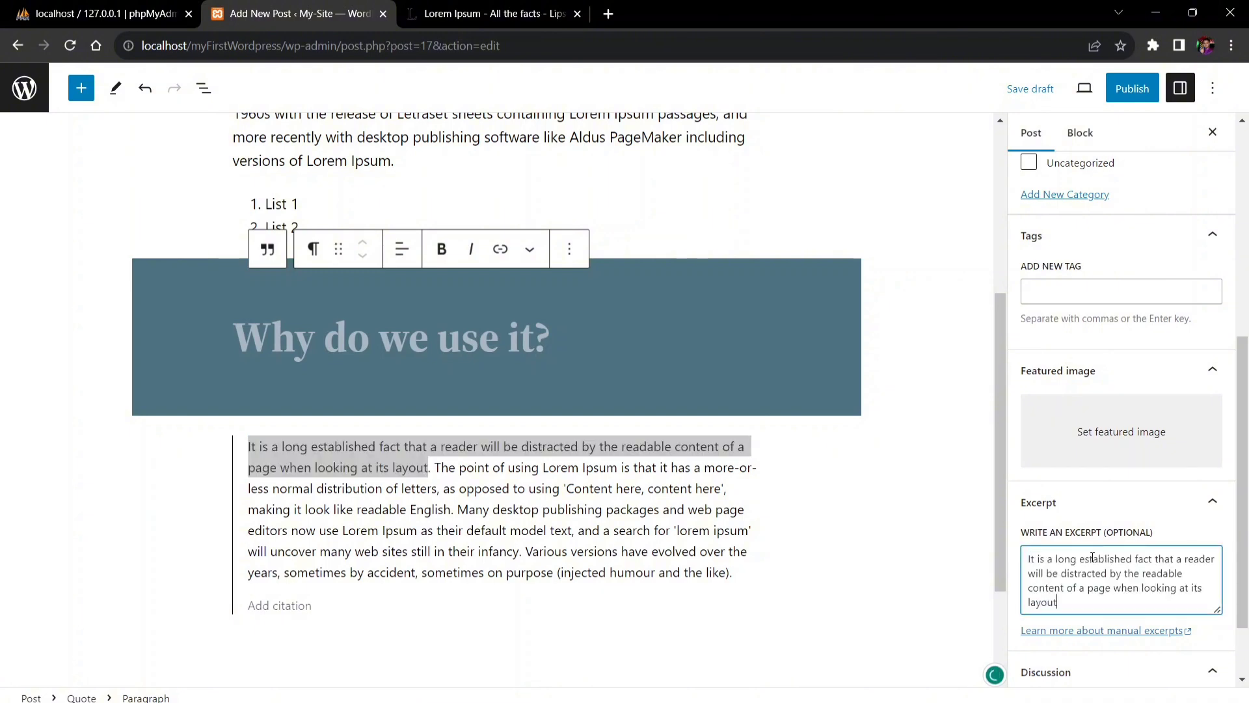
# Turn the "Allow comments" discussion option off and back on
pyautogui.scroll(-1, 1085, 570)
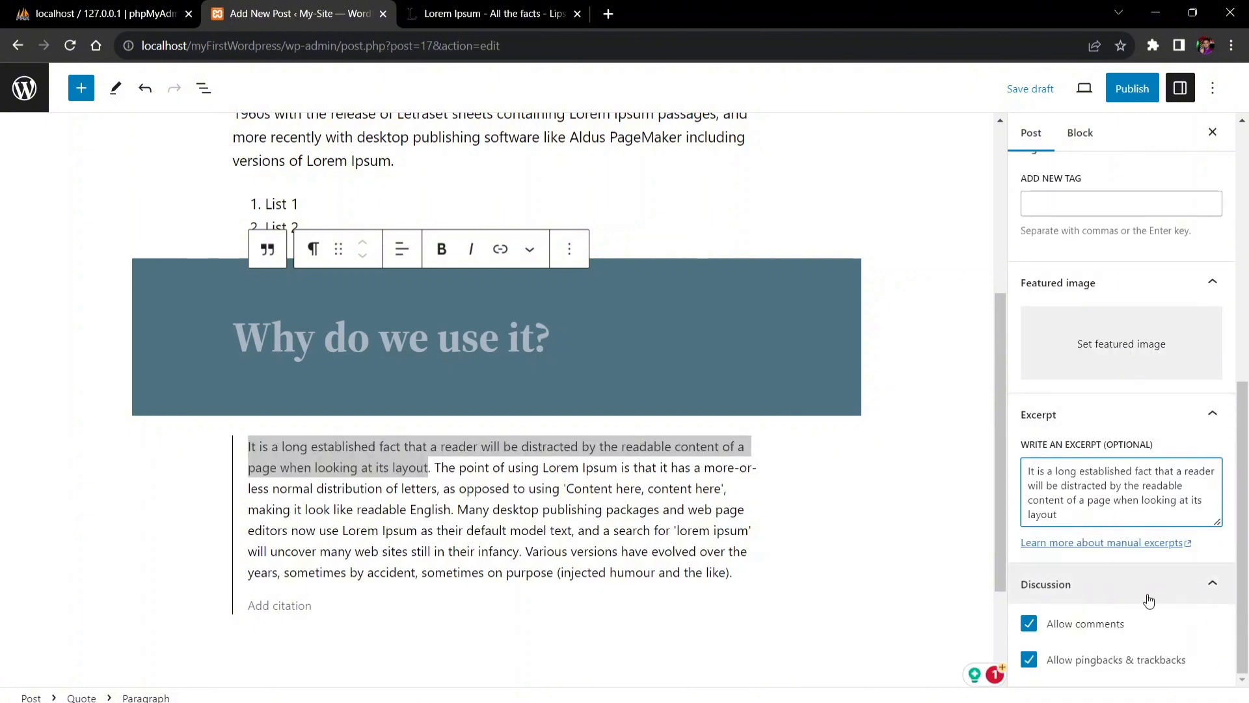
pyautogui.scroll(5, 1149, 597)
pyautogui.scroll(-3, 1149, 597)
pyautogui.hscroll(2, 1082, 550)
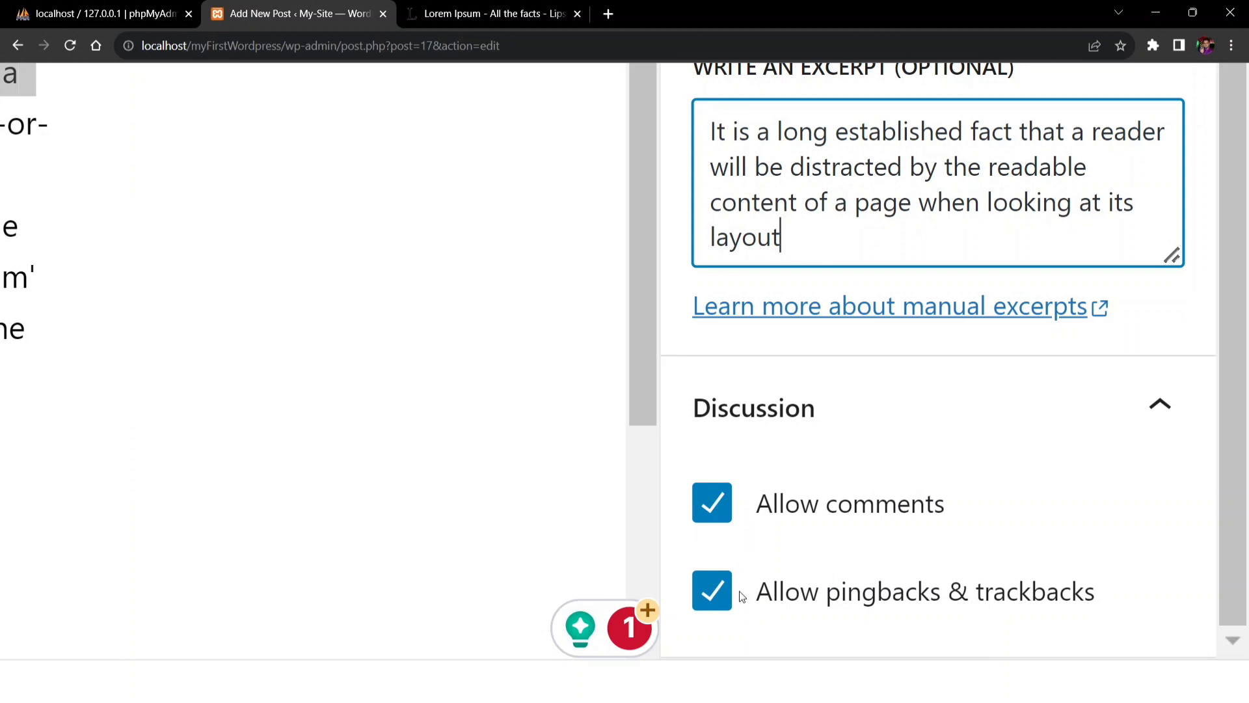
pyautogui.click(713, 502)
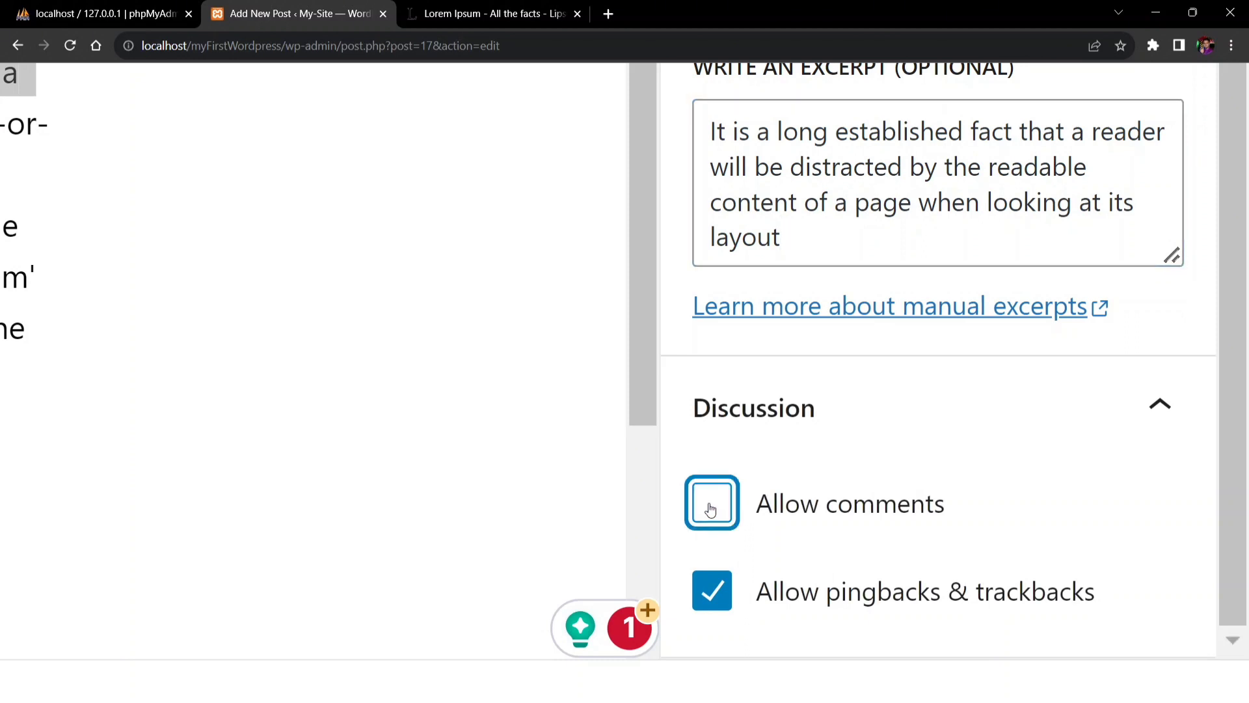
pyautogui.click(710, 509)
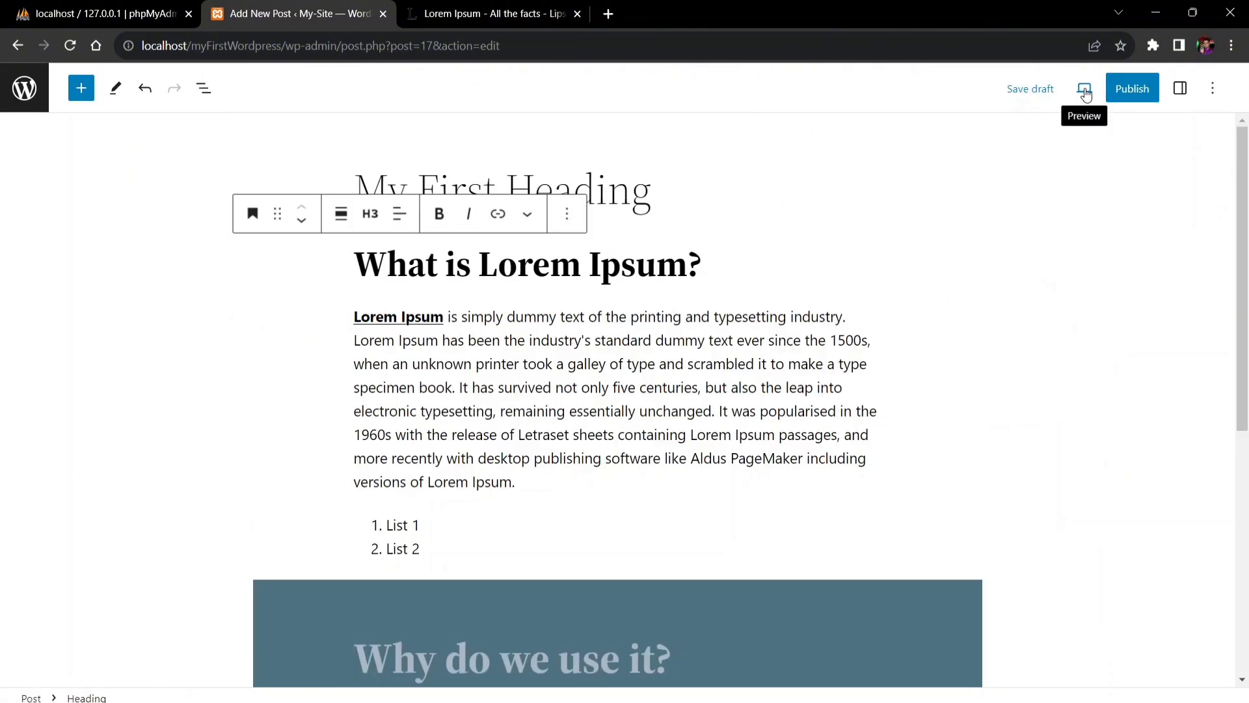
# Preview the post in Tablet and Mobile layouts, examine the mobile content, and return the preview to Desktop
pyautogui.click(1181, 90)
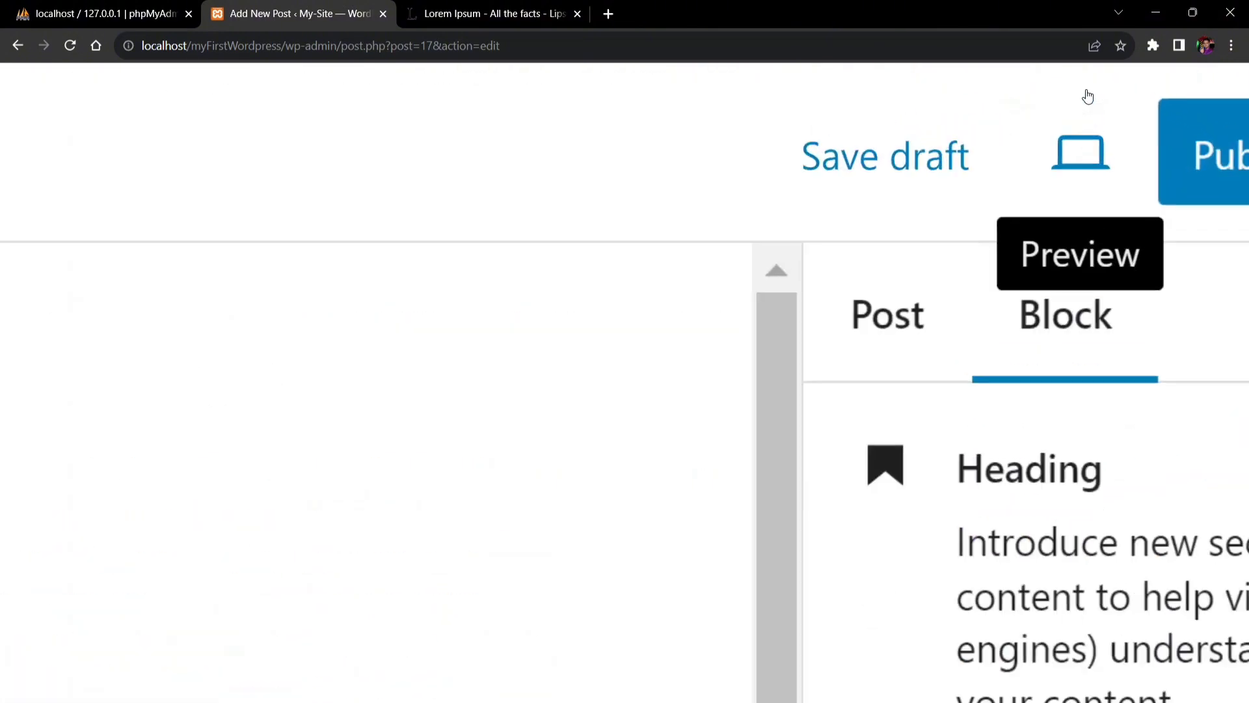
pyautogui.click(1081, 174)
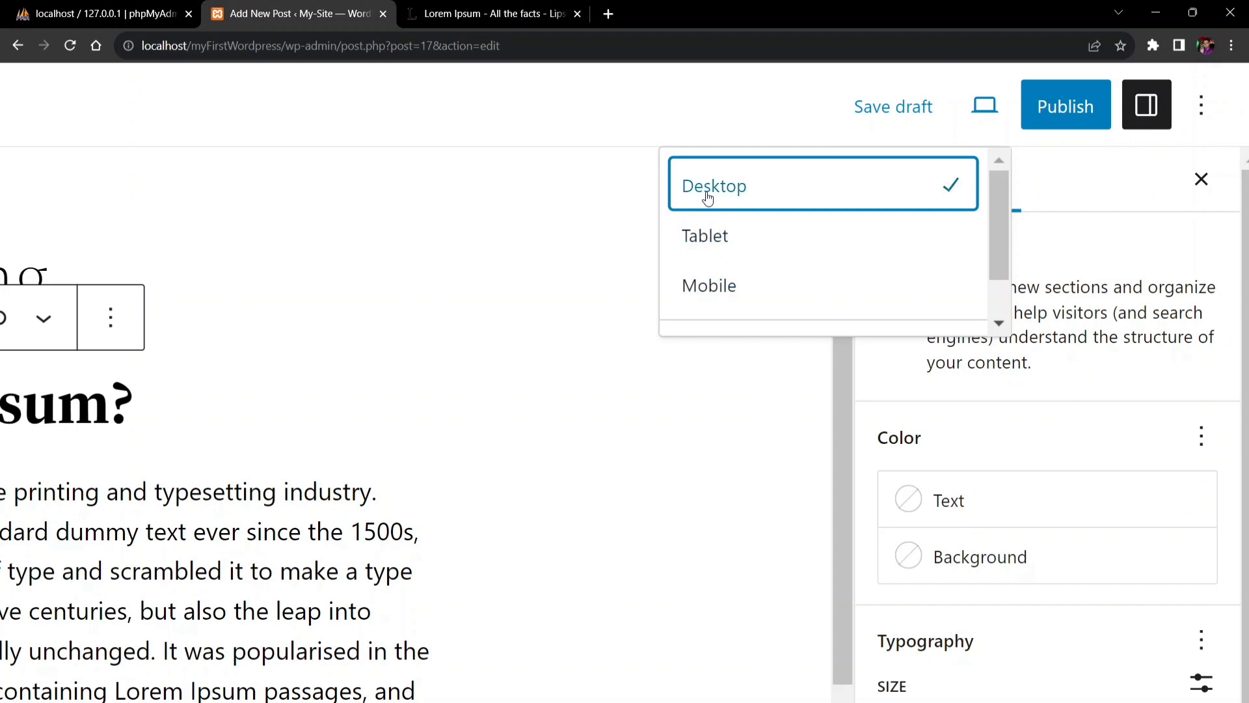
pyautogui.click(720, 248)
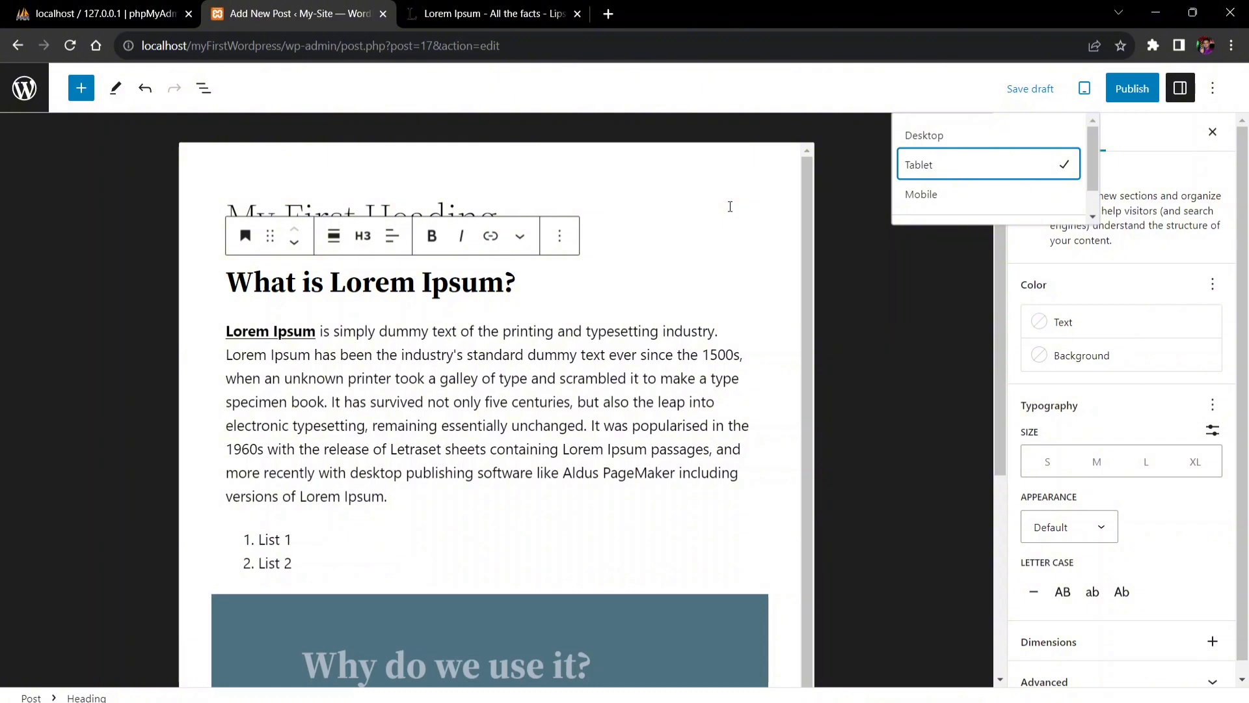
pyautogui.click(942, 200)
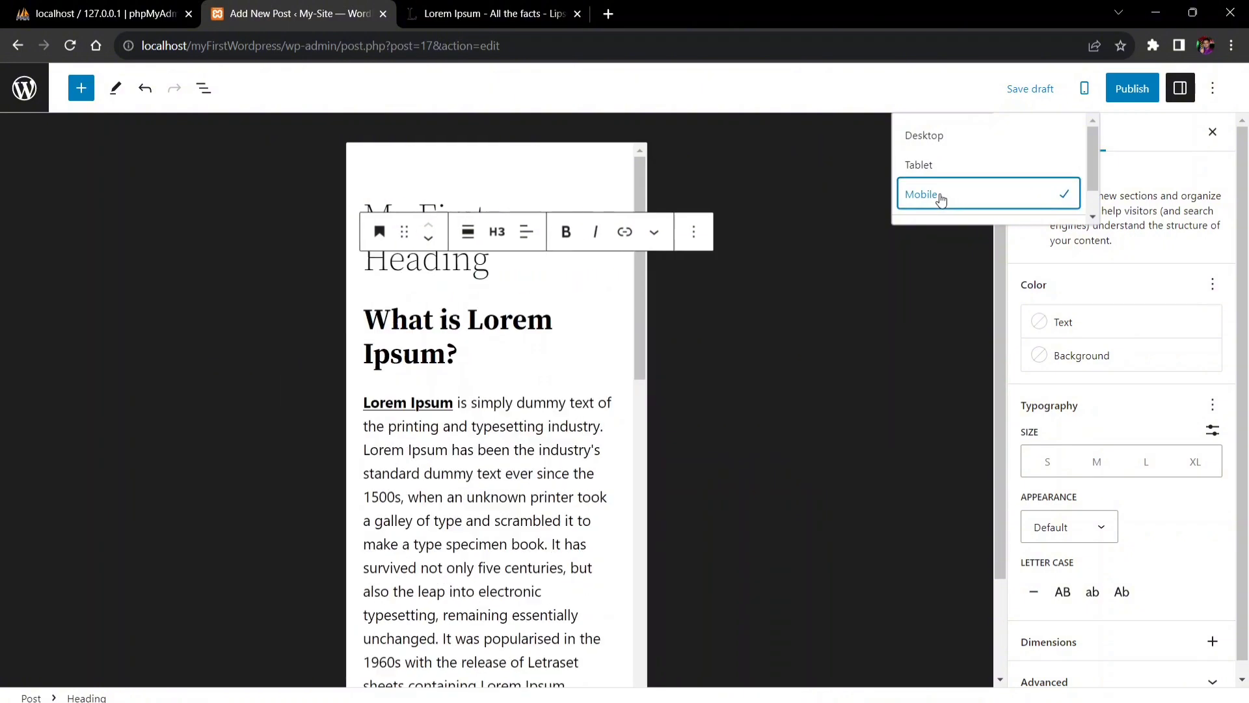
pyautogui.scroll(-5, 530, 356)
pyautogui.scroll(-8, 530, 356)
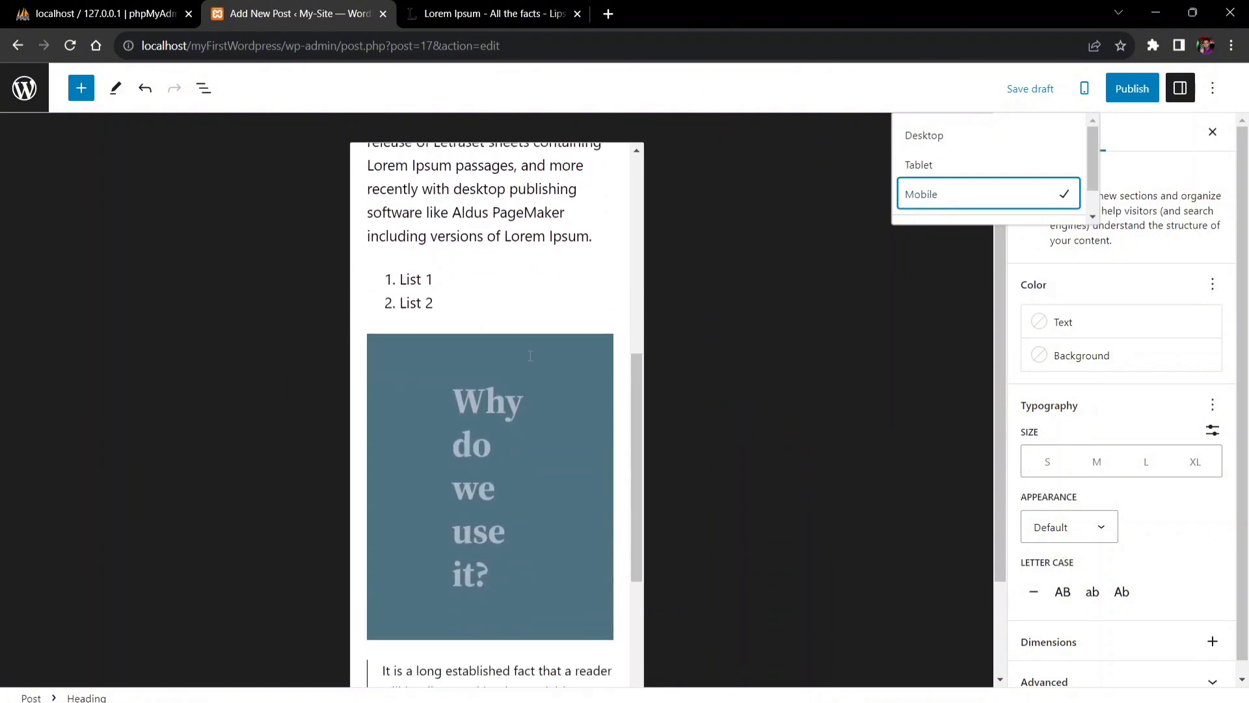
pyautogui.scroll(8, 530, 356)
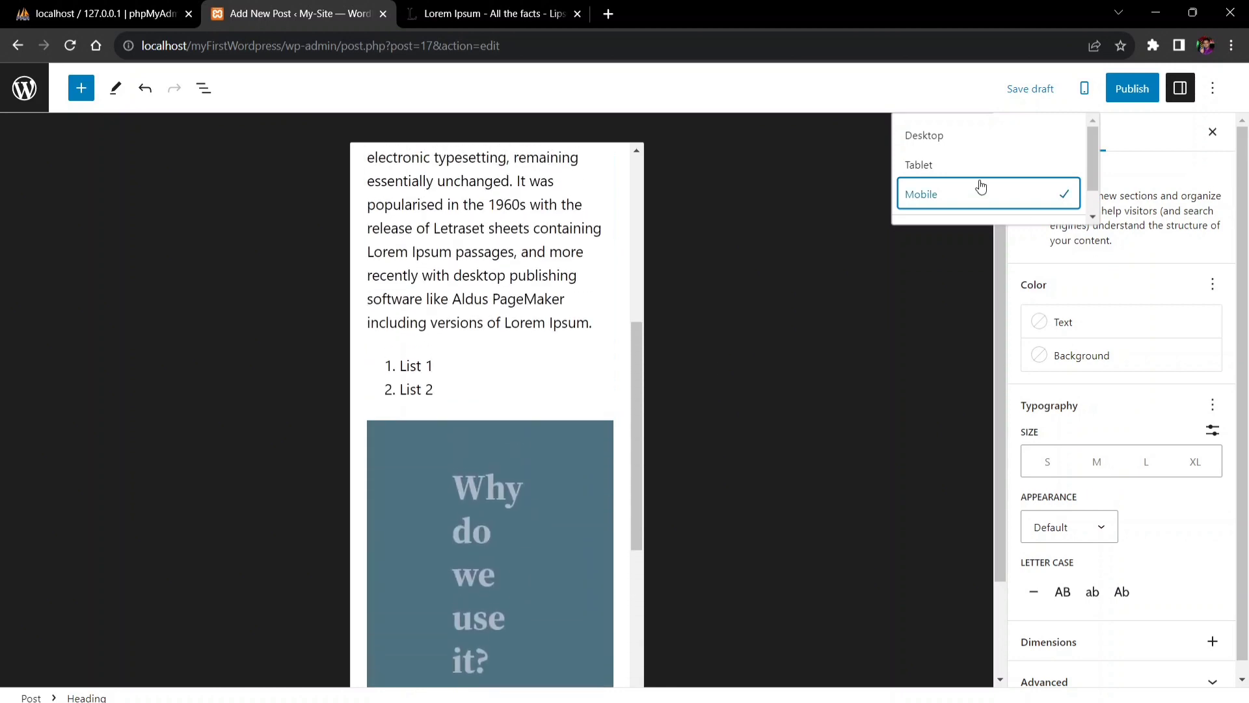
pyautogui.click(950, 140)
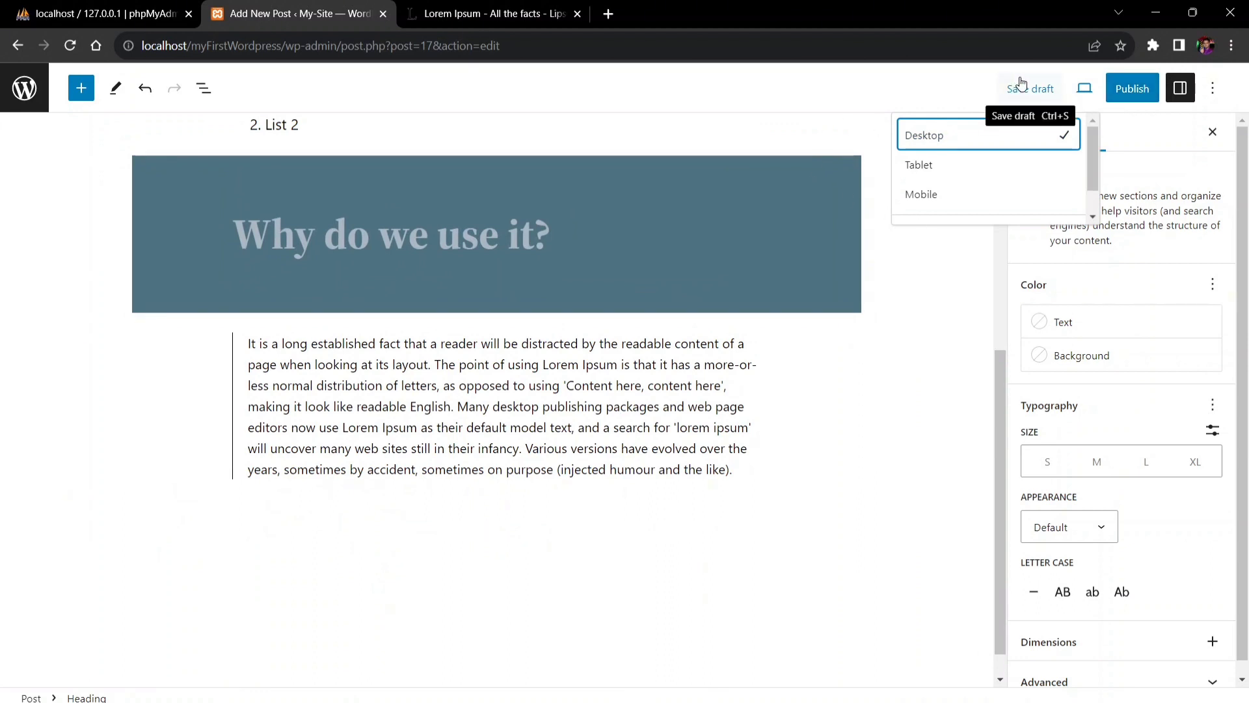
# Publish the "My First Heading" post immediately with public visibility, confirming the pre-publish check
pyautogui.click(1130, 91)
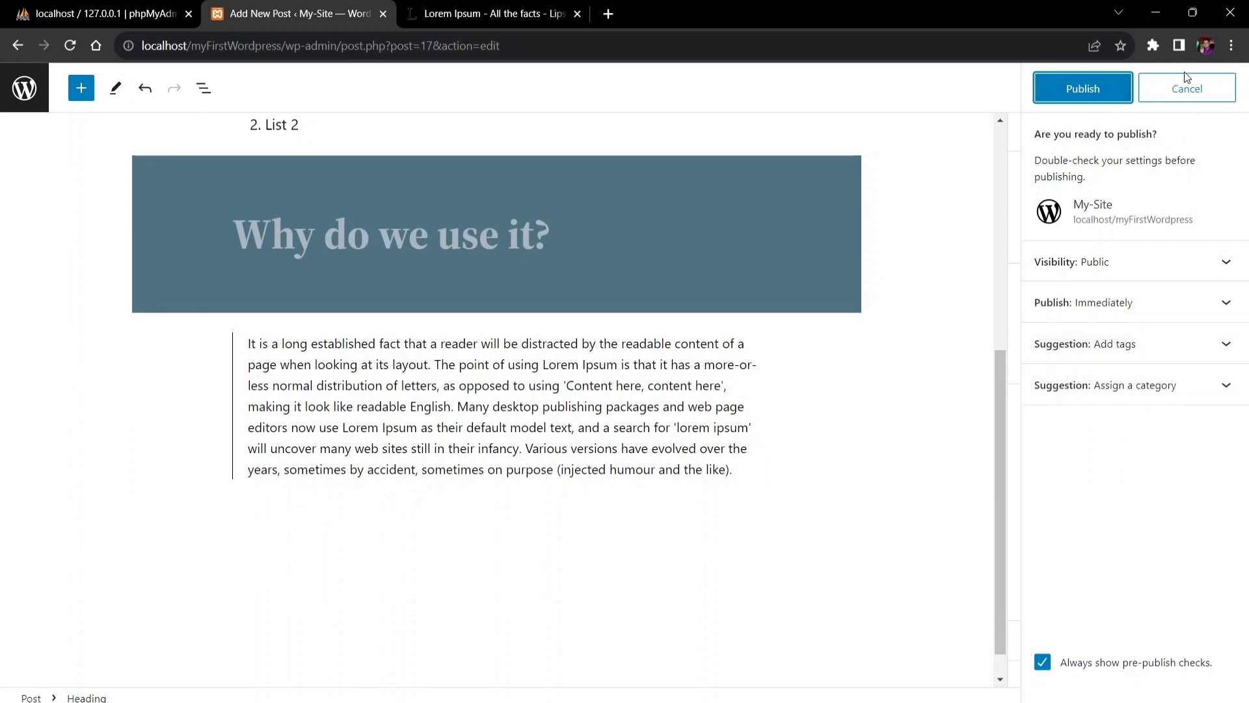
pyautogui.click(1095, 92)
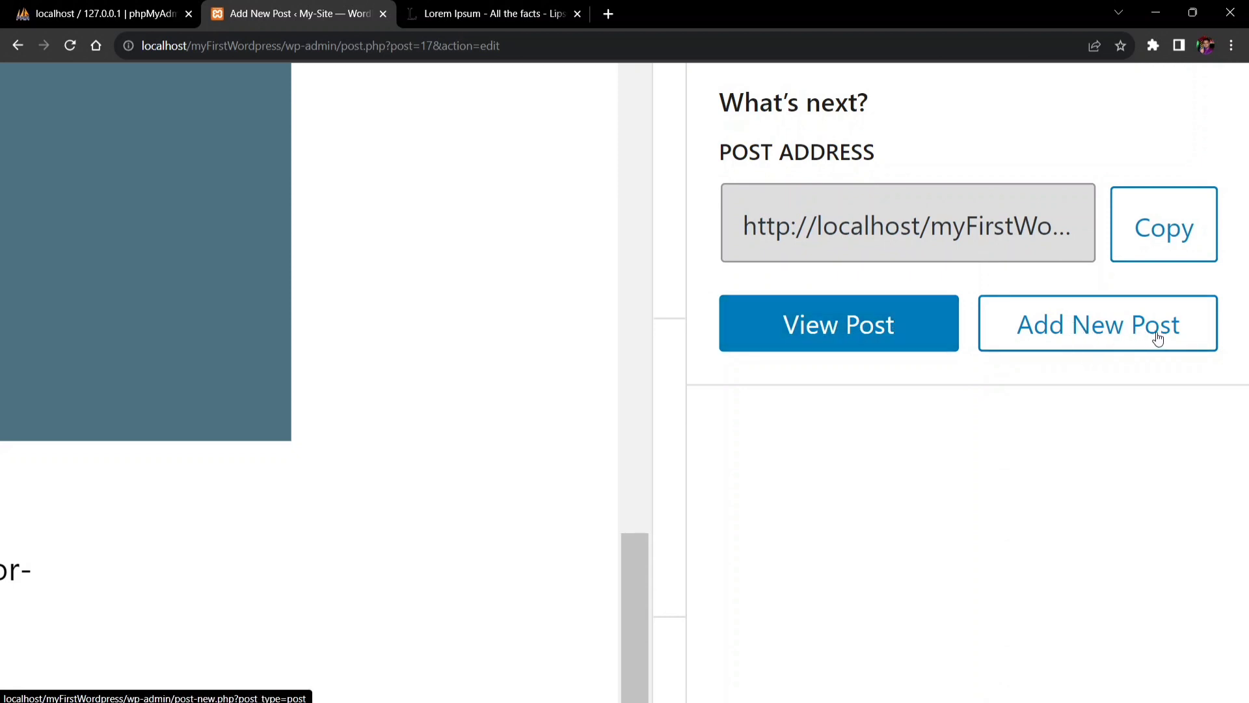
pyautogui.scroll(-5, 1157, 338)
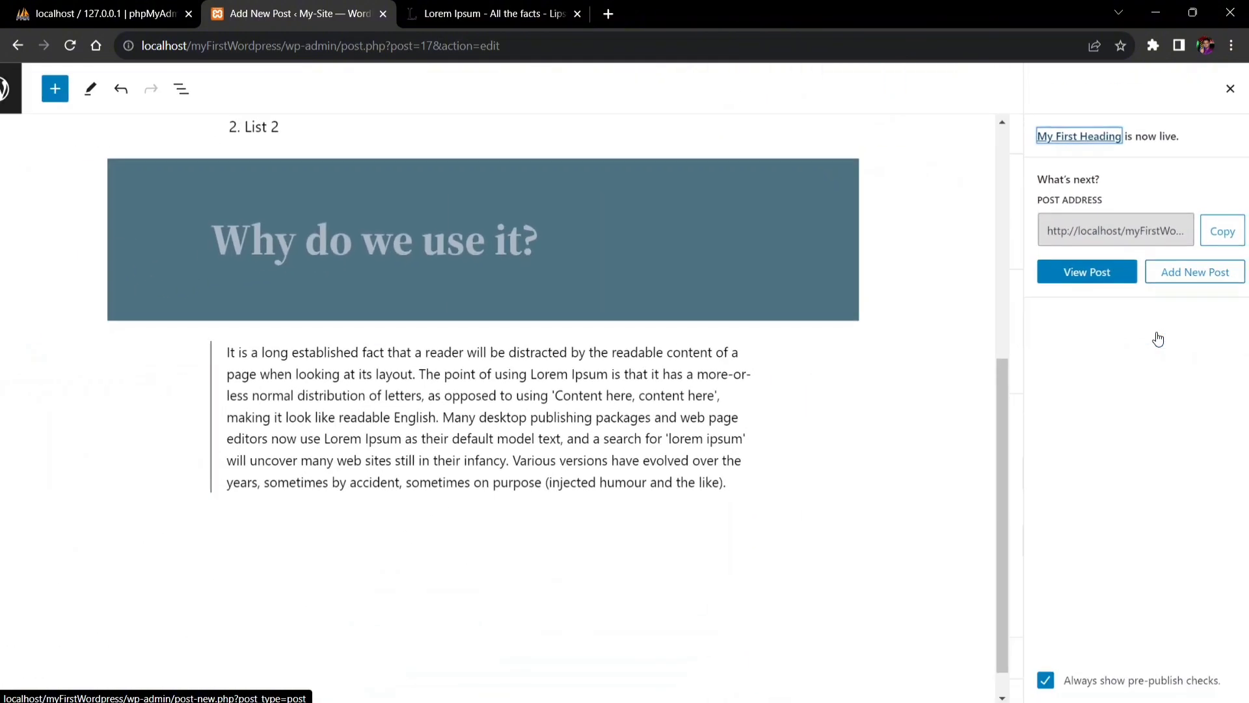
# Insert "fd" before "Ipsum" in the quoted paragraph's phrase "editors now use Lorem Ipsum" and undo the edit
pyautogui.click(745, 550)
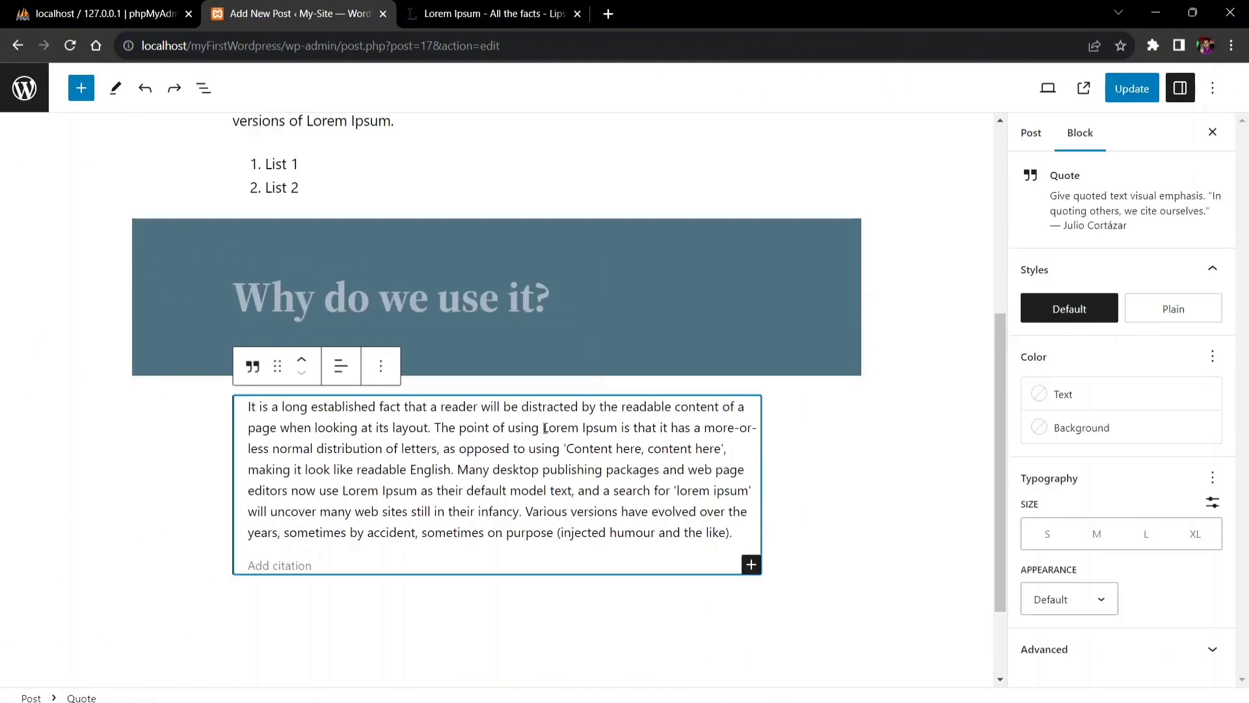
pyautogui.scroll(-1, 527, 598)
pyautogui.click(467, 579)
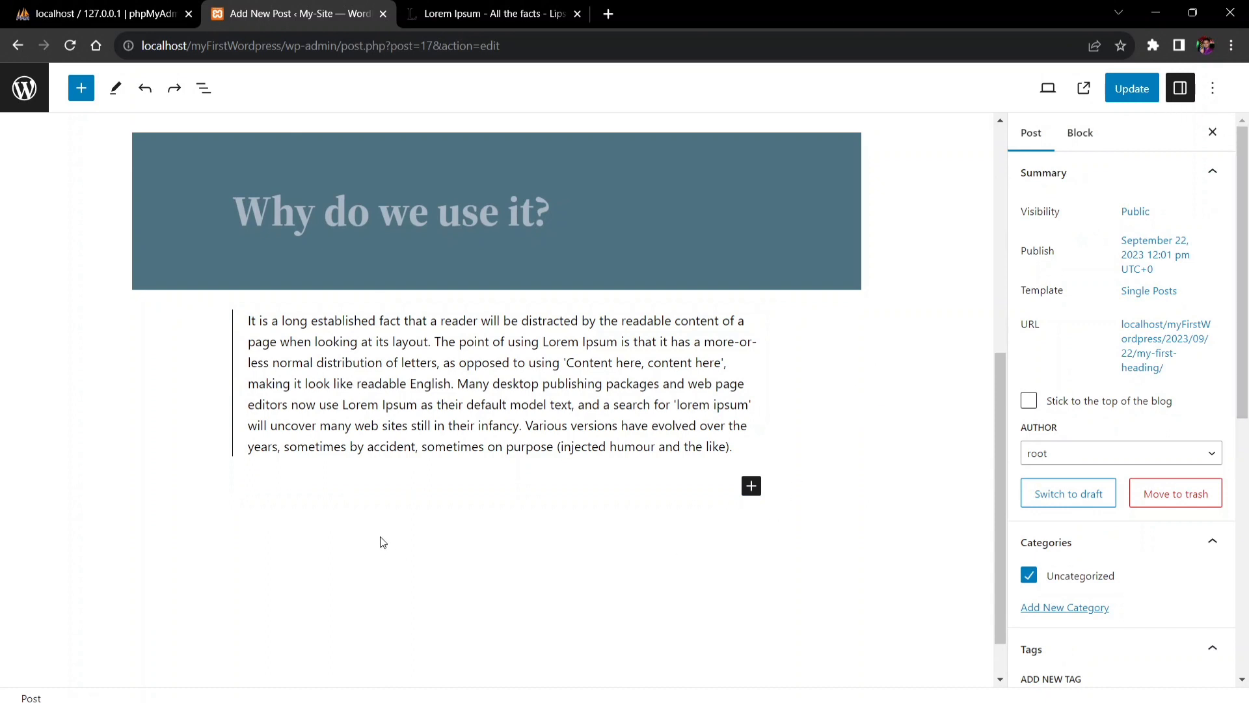
pyautogui.click(383, 404)
pyautogui.write('fd')
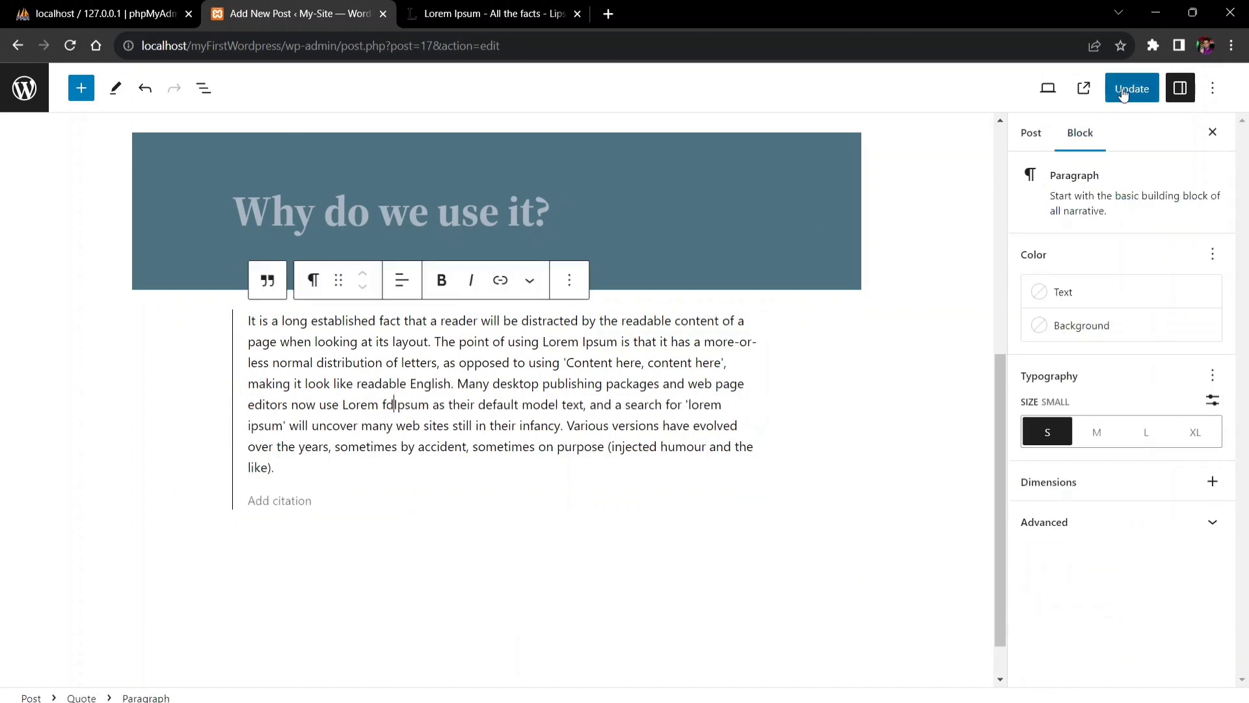
pyautogui.hotkey('ctrl', 'z')
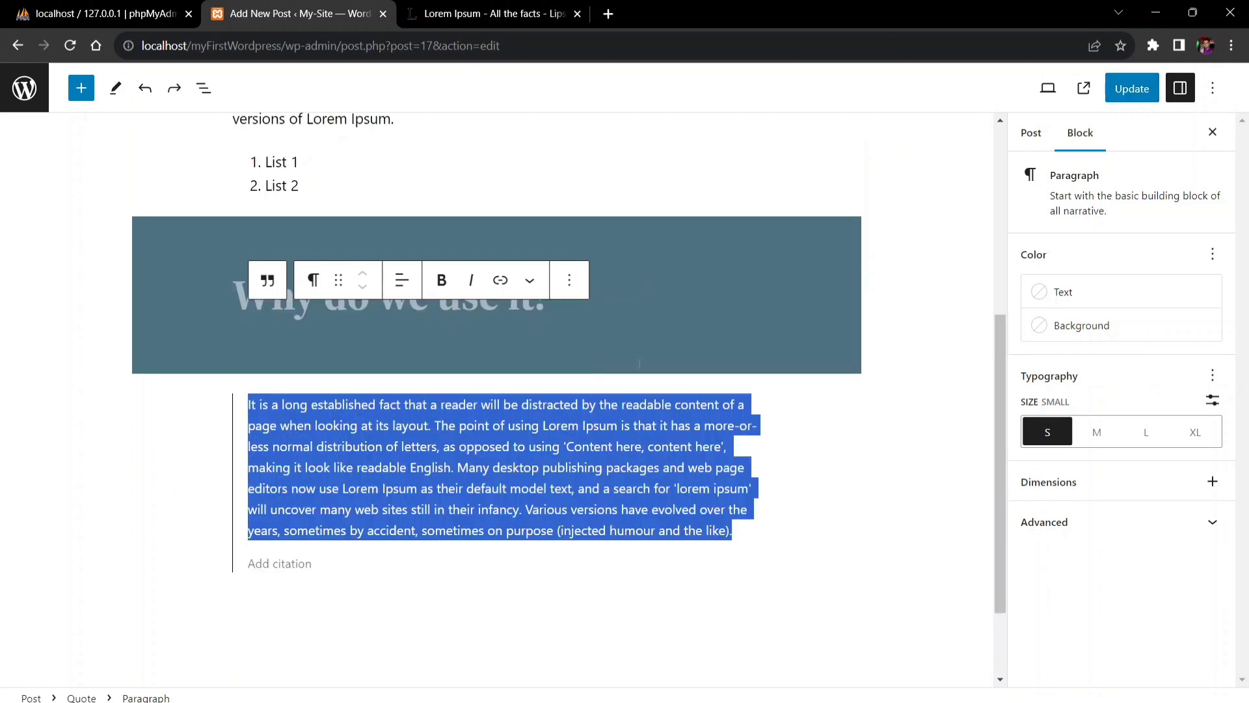
# Leave the editor for the posts list without saving and move the "My First Heading" post to the trash
pyautogui.click(25, 97)
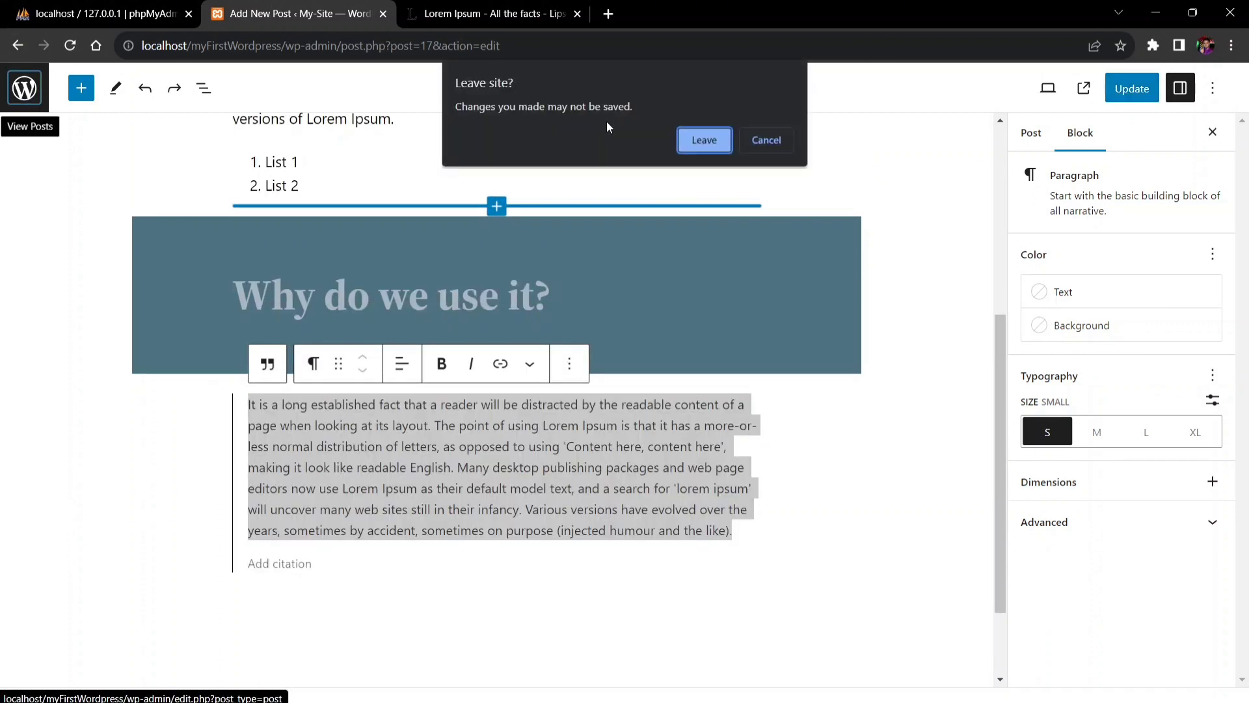
pyautogui.click(708, 139)
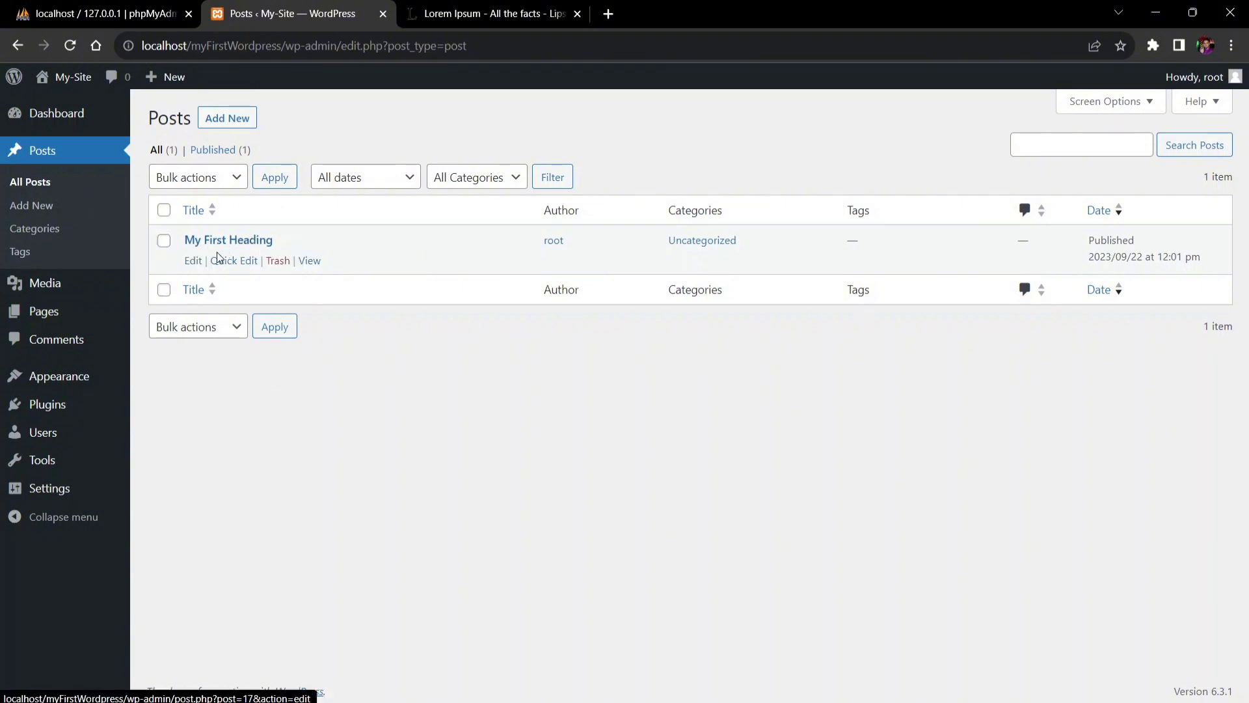
pyautogui.scroll(3, 307, 264)
pyautogui.scroll(2, 307, 263)
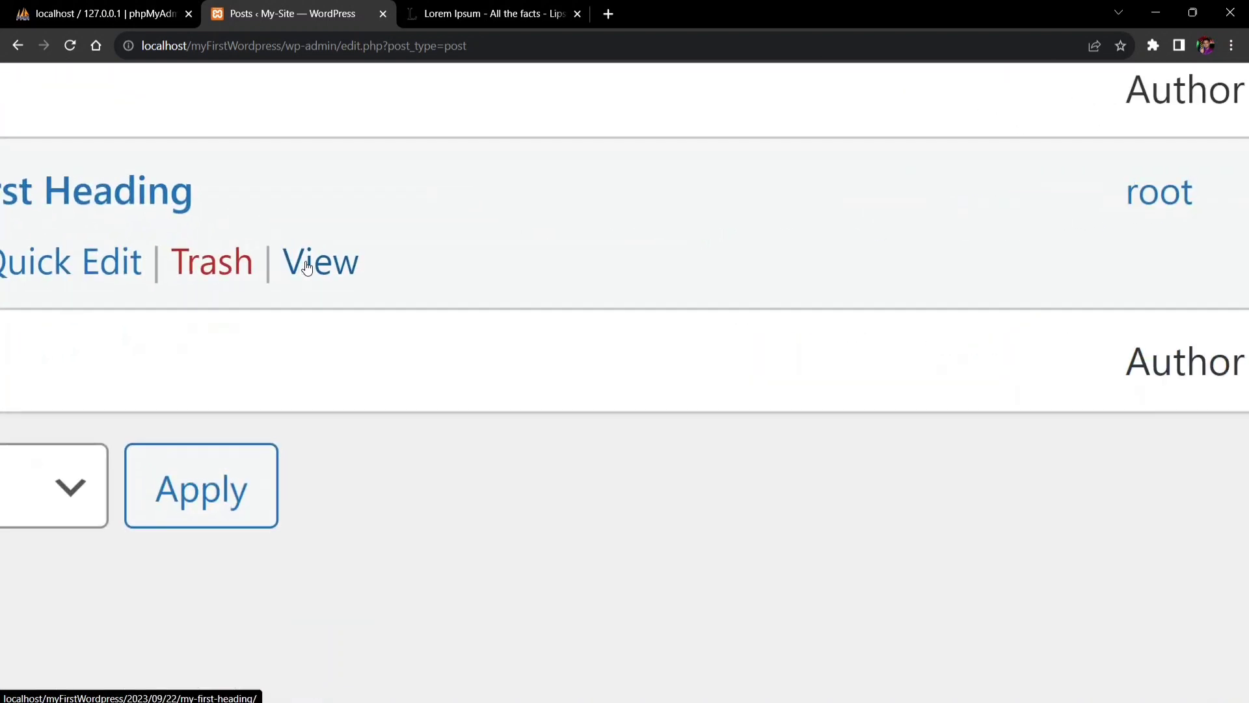
pyautogui.hscroll(-3, 302, 265)
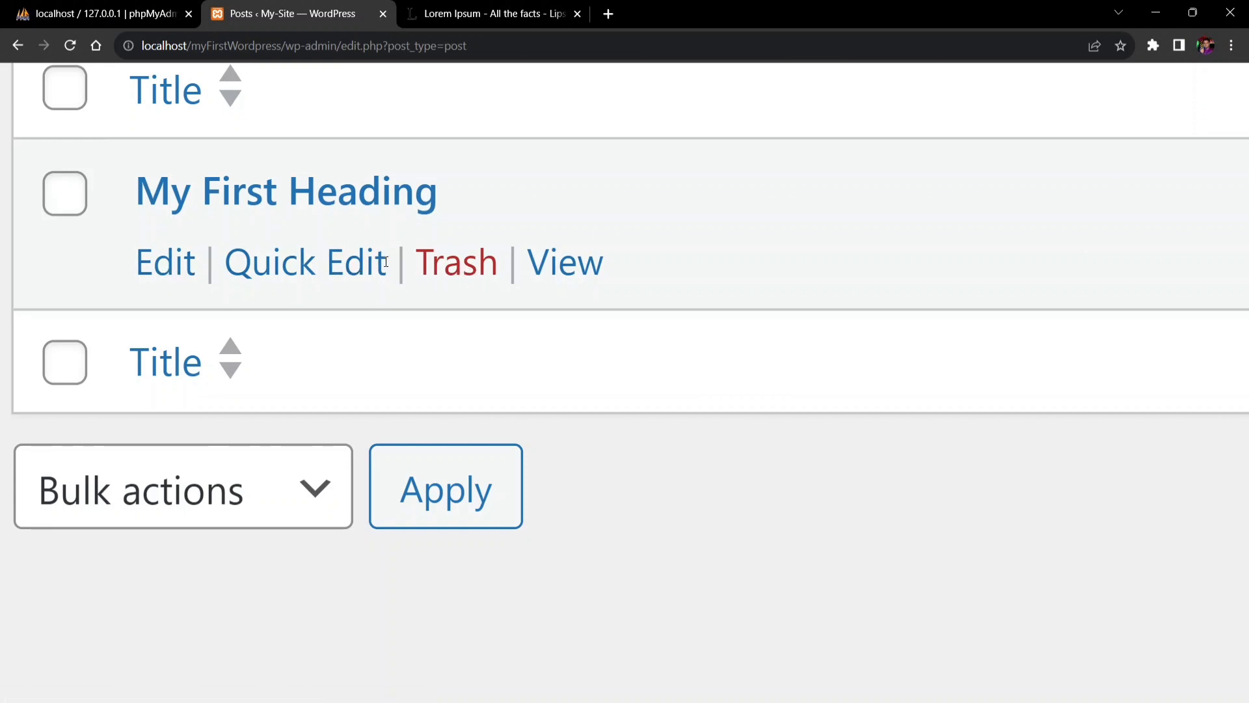
pyautogui.click(481, 273)
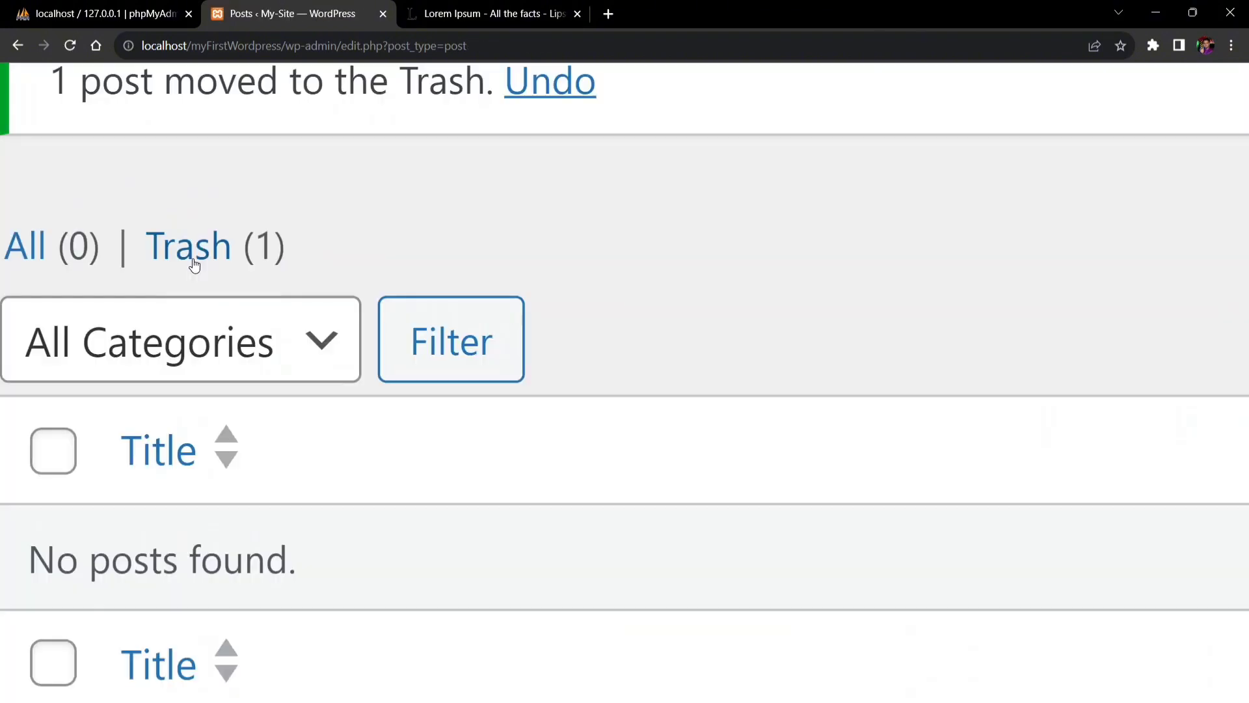
# Show the trashed posts and permanently delete "My First Heading"
pyautogui.click(194, 260)
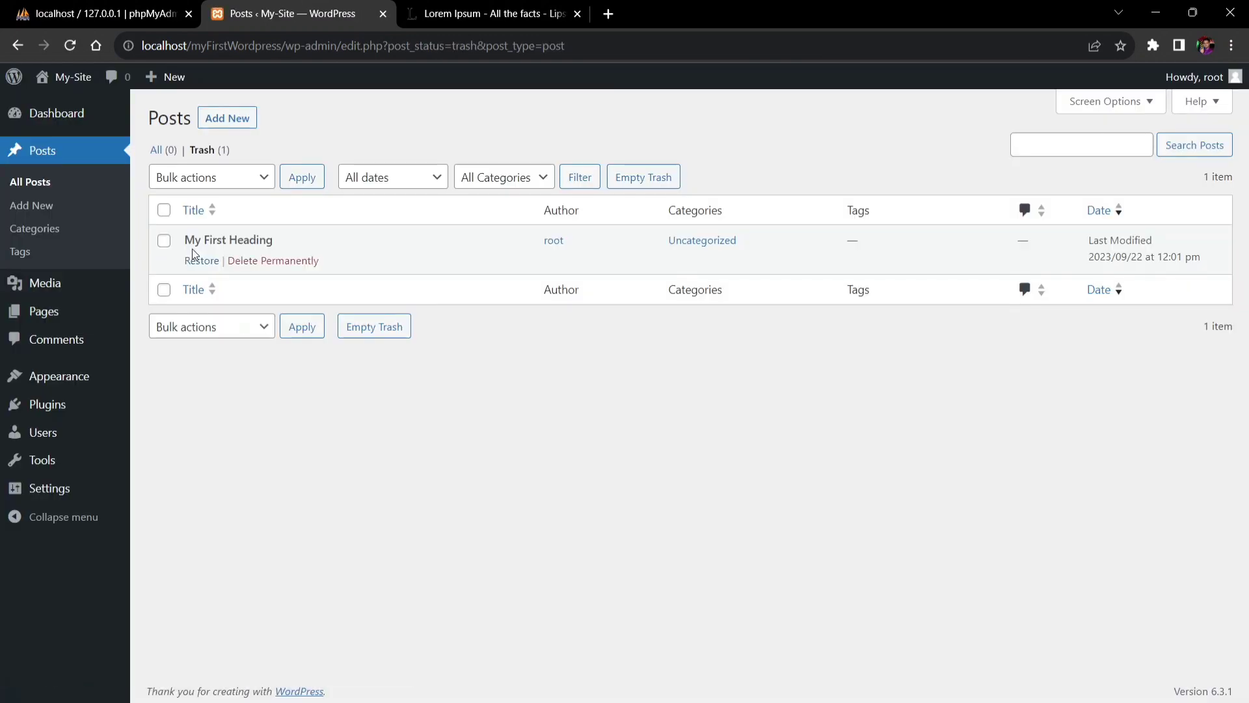
pyautogui.scroll(5, 256, 260)
pyautogui.click(258, 275)
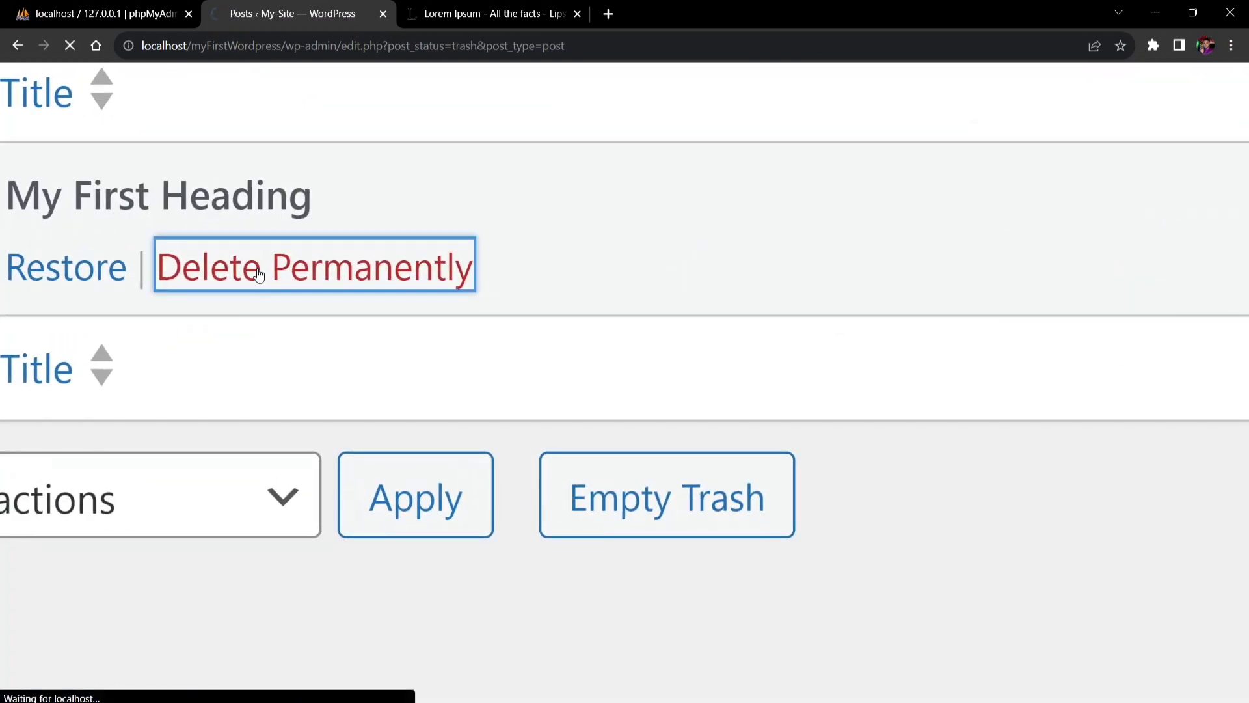